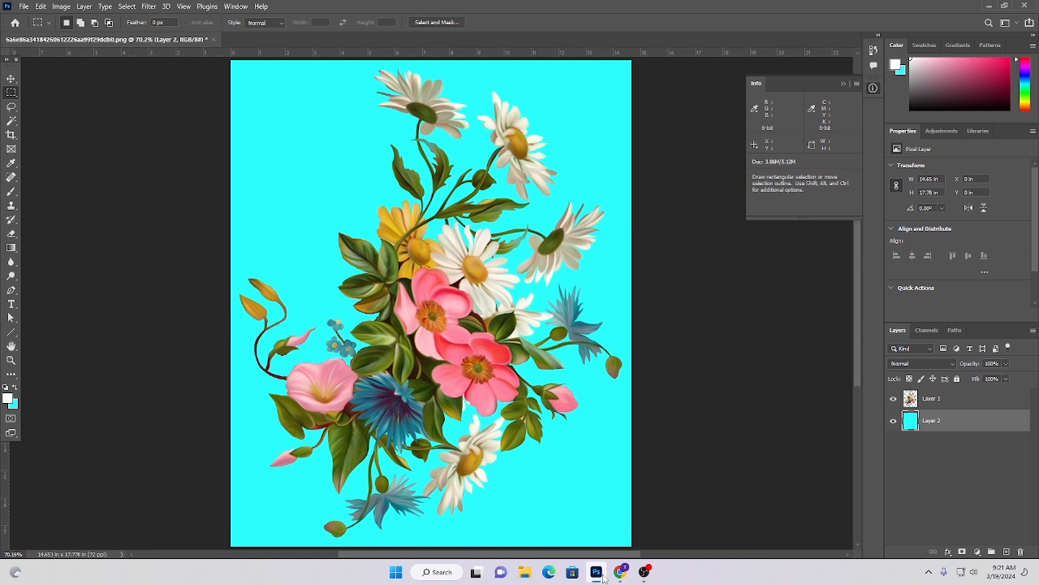
Check the flower image's size and export it for web with the JPEG High preset into the ele 01 folder.
key(ctrl+alt+i)
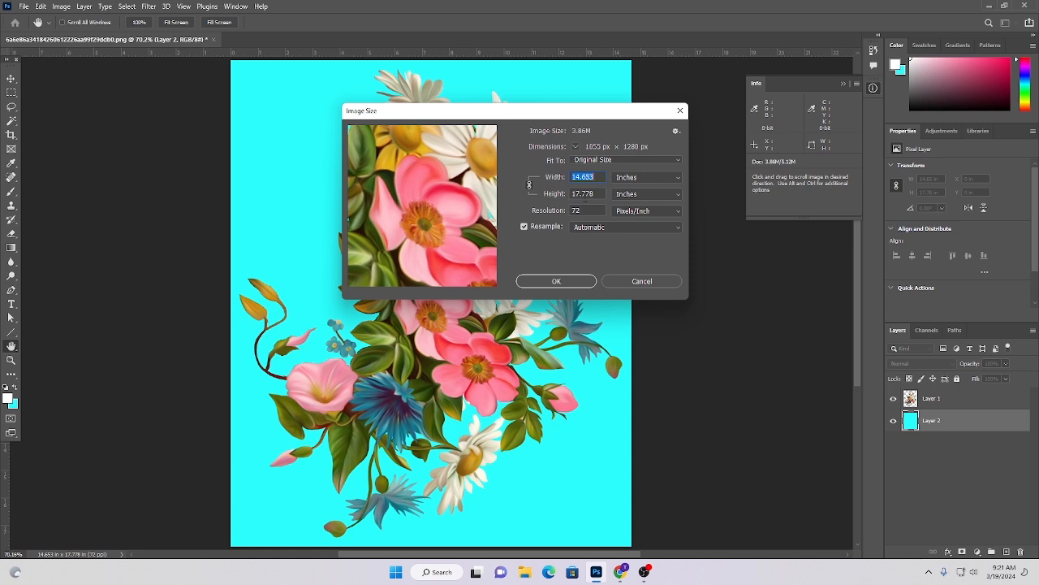
click(574, 283)
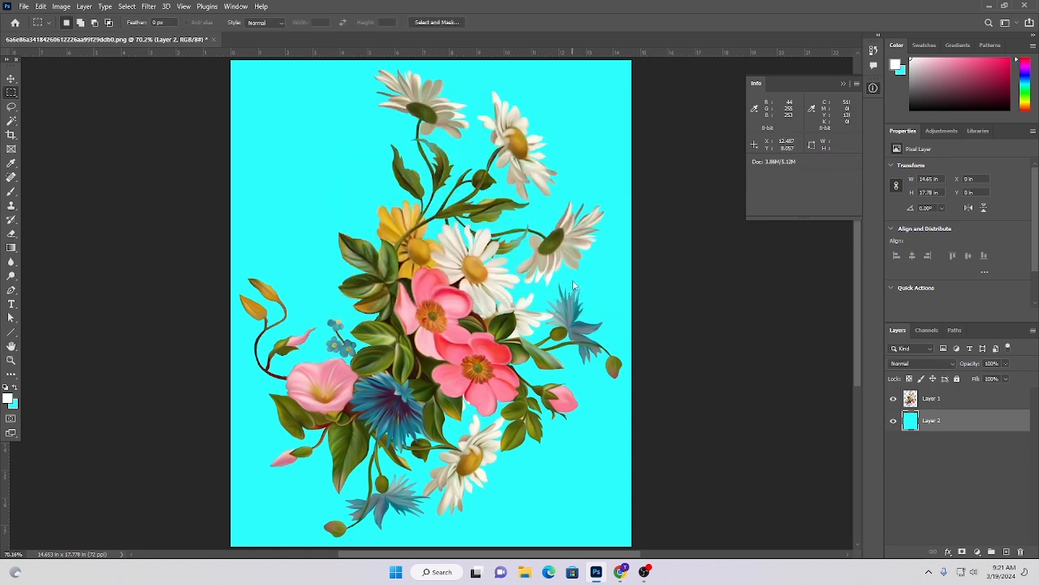
key(ctrl+alt+shift+s)
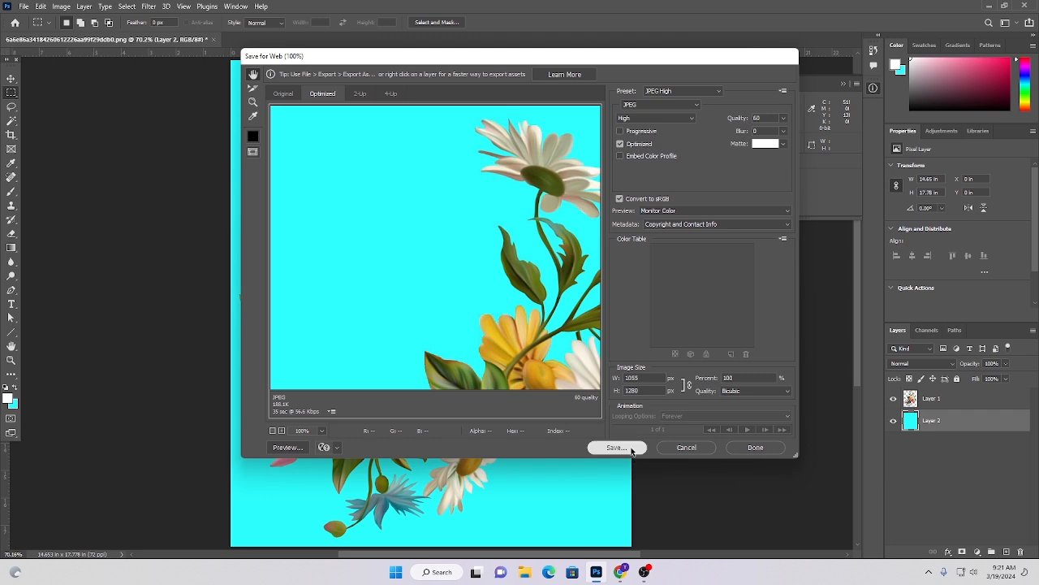
click(622, 447)
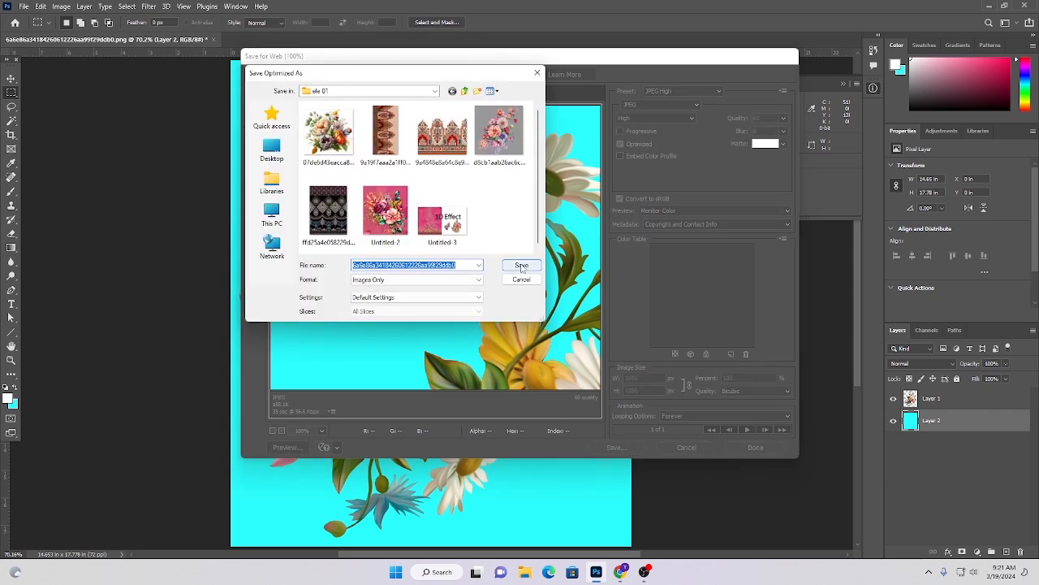
click(521, 265)
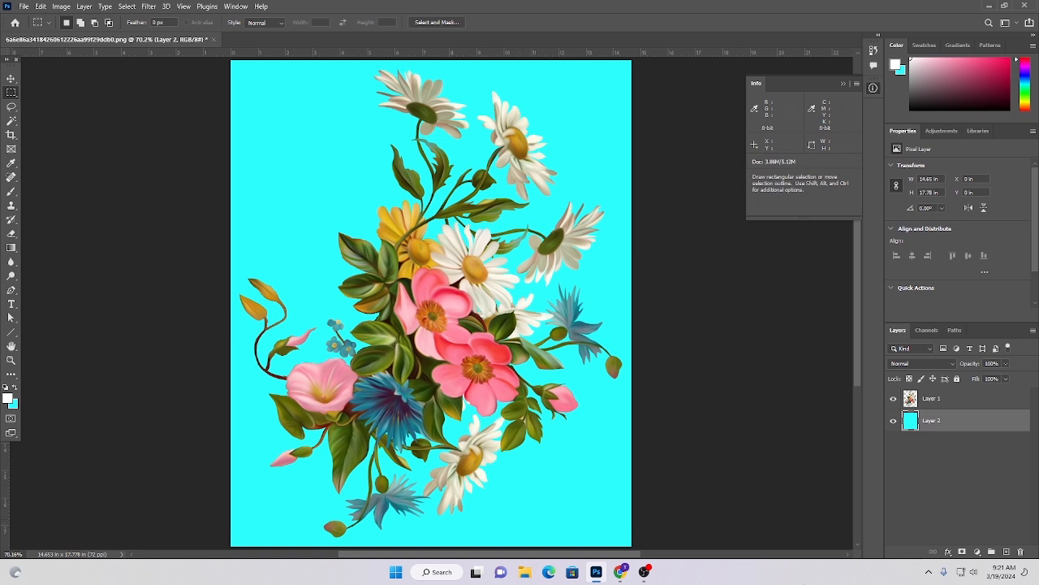
Switch to Chrome, search Google for "bg remove" in a new tab and open the remove.bg site.
click(621, 572)
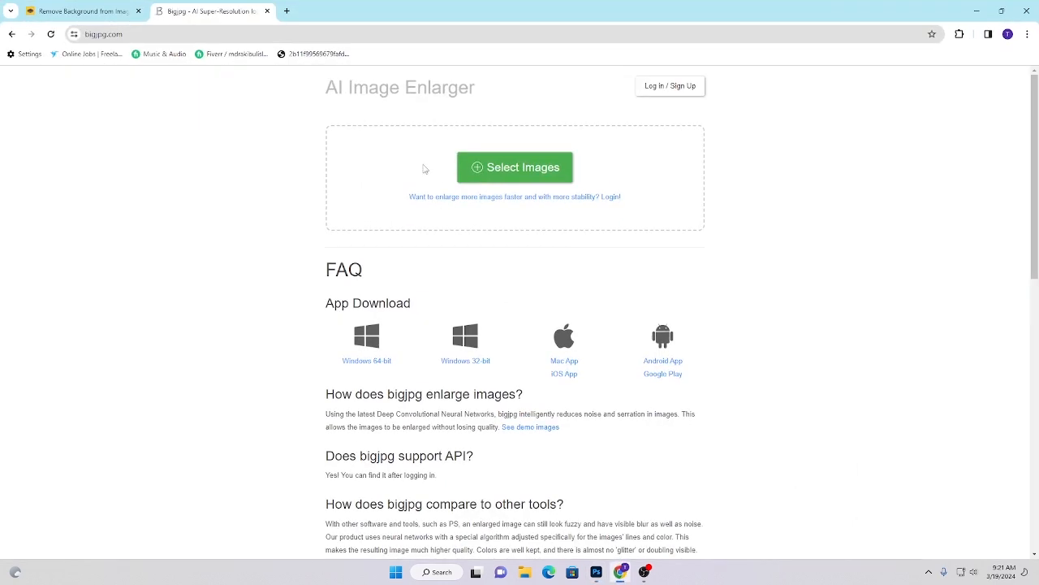
click(130, 12)
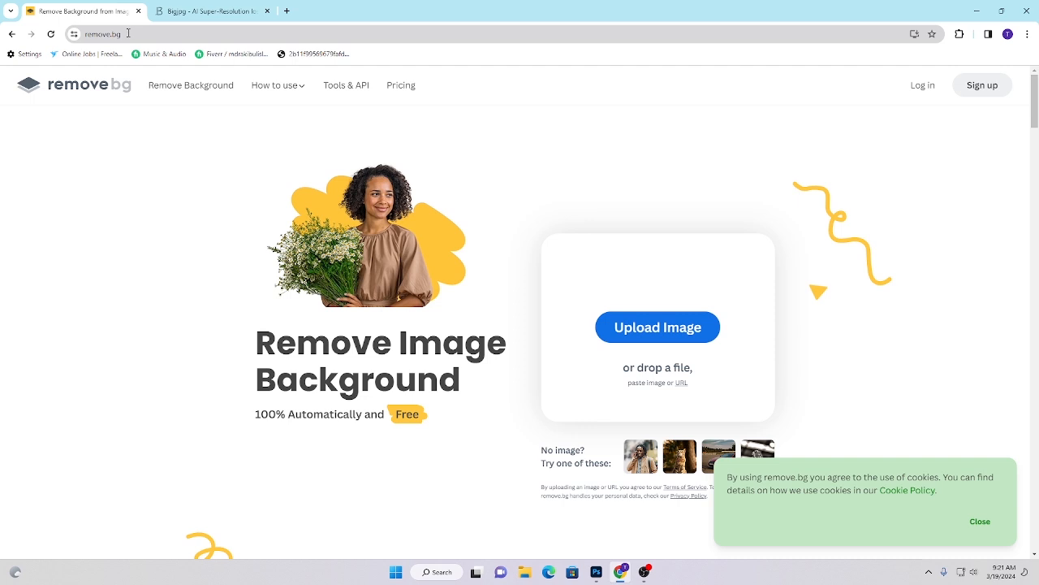
click(286, 11)
click(144, 32)
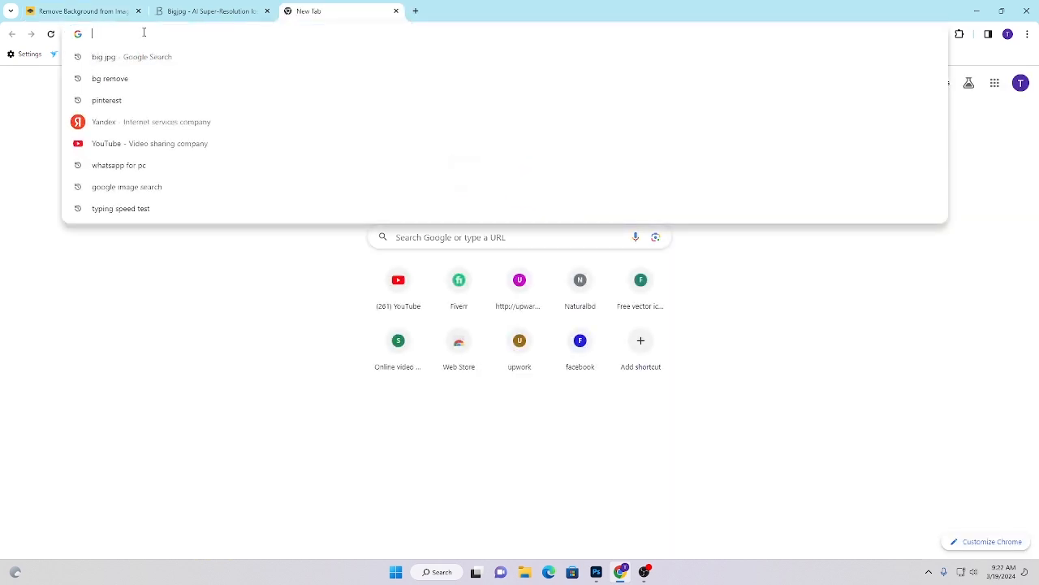
click(110, 79)
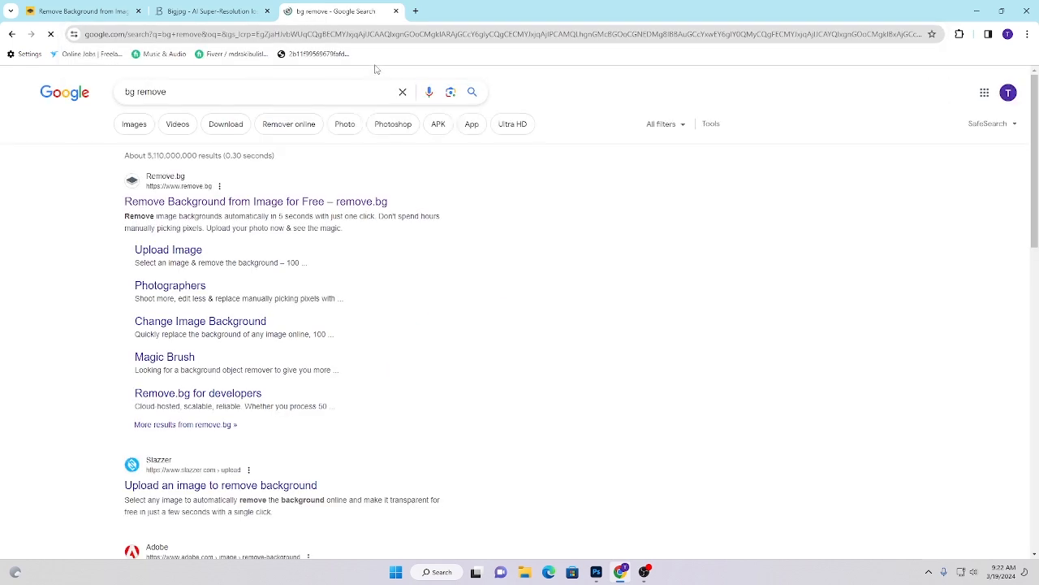
click(195, 203)
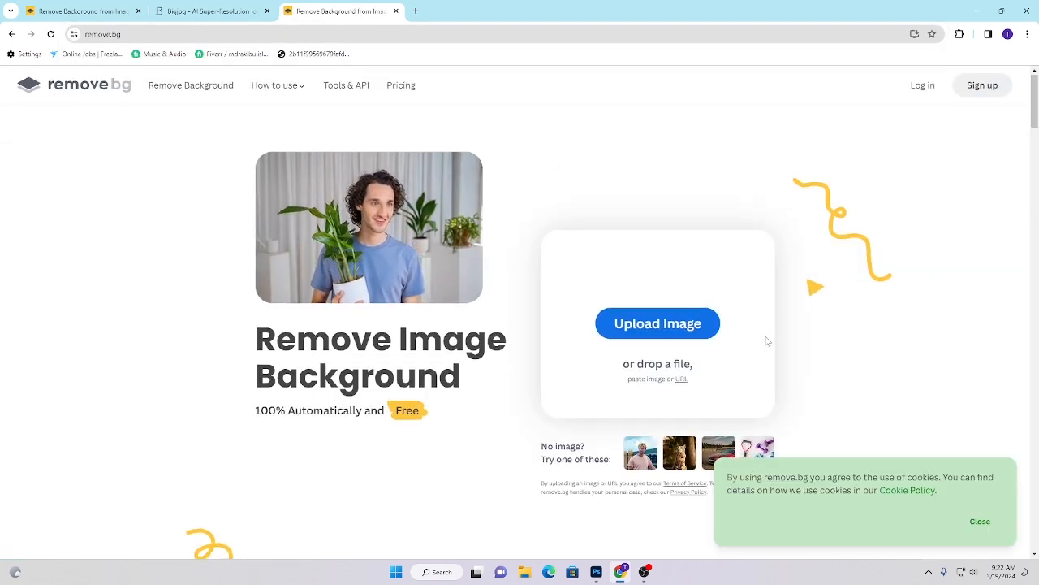
Upload the cyan-background flower image from the ele 01 folder on Local Disk (G:) to remove.bg.
scroll(767, 341, down, 2)
scroll(583, 251, up, 2)
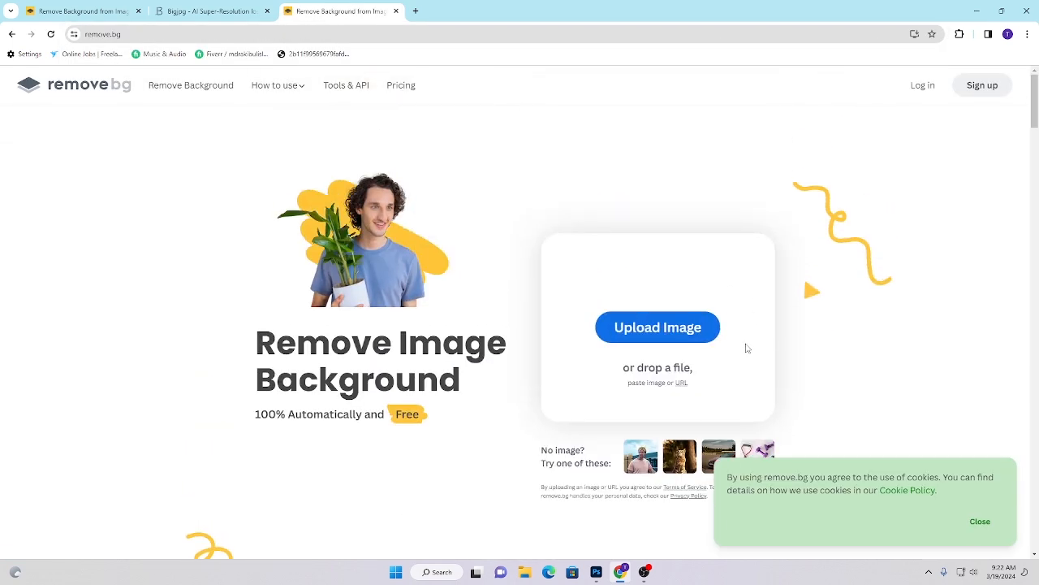
click(654, 328)
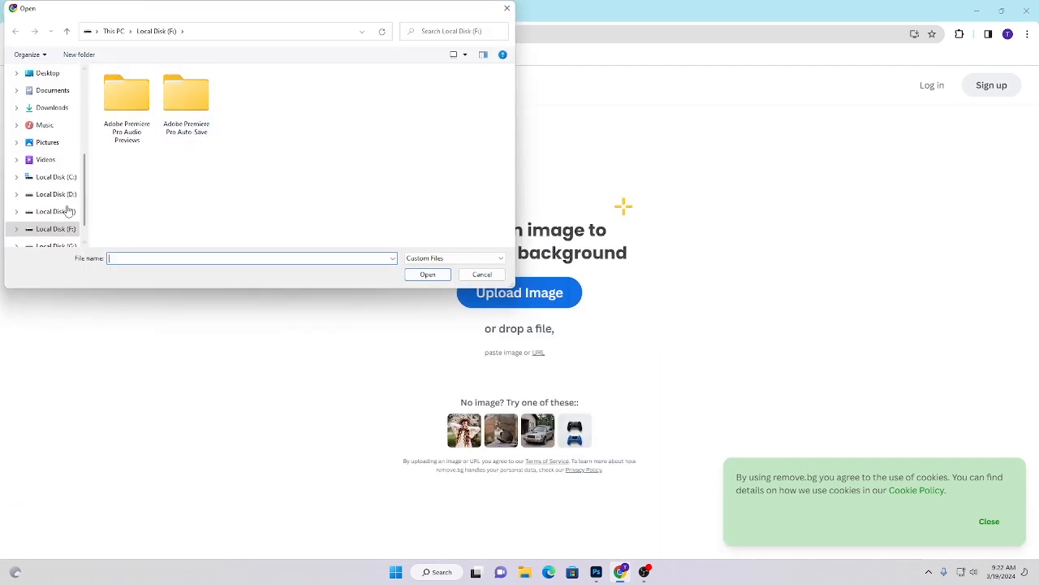
scroll(69, 211, down, 1)
click(58, 211)
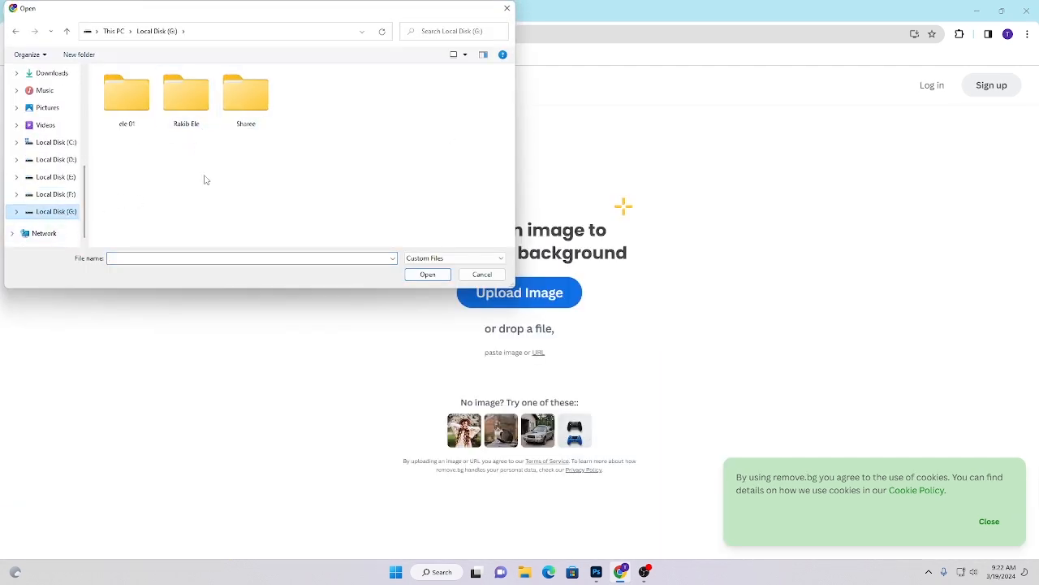
double_click(134, 99)
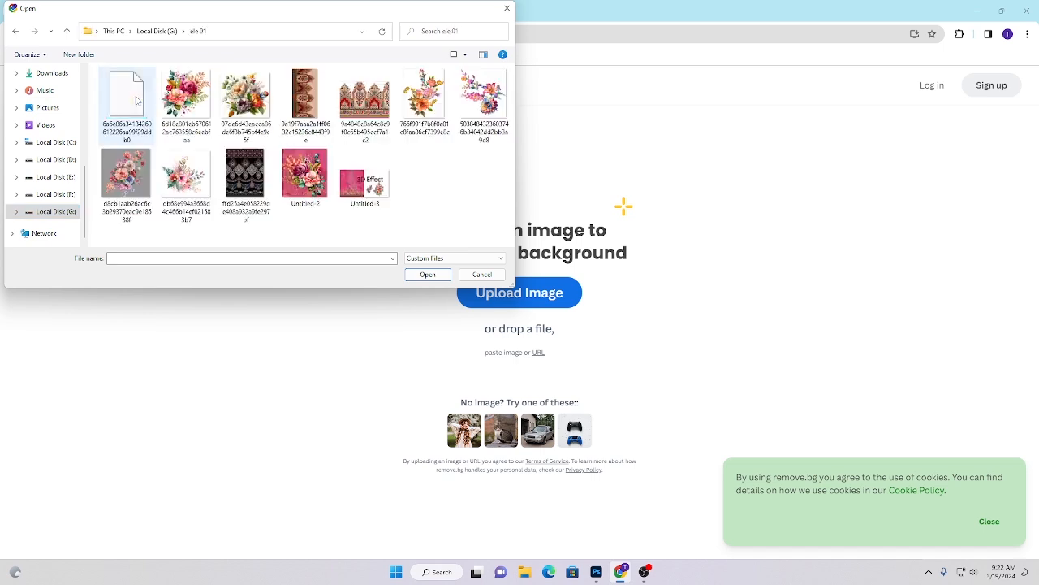
click(122, 94)
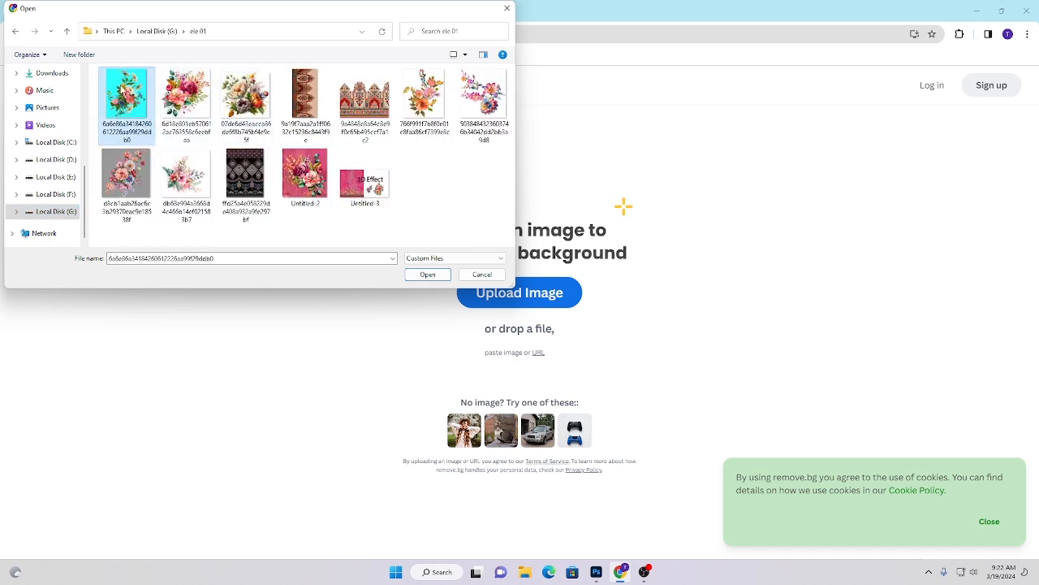
click(427, 275)
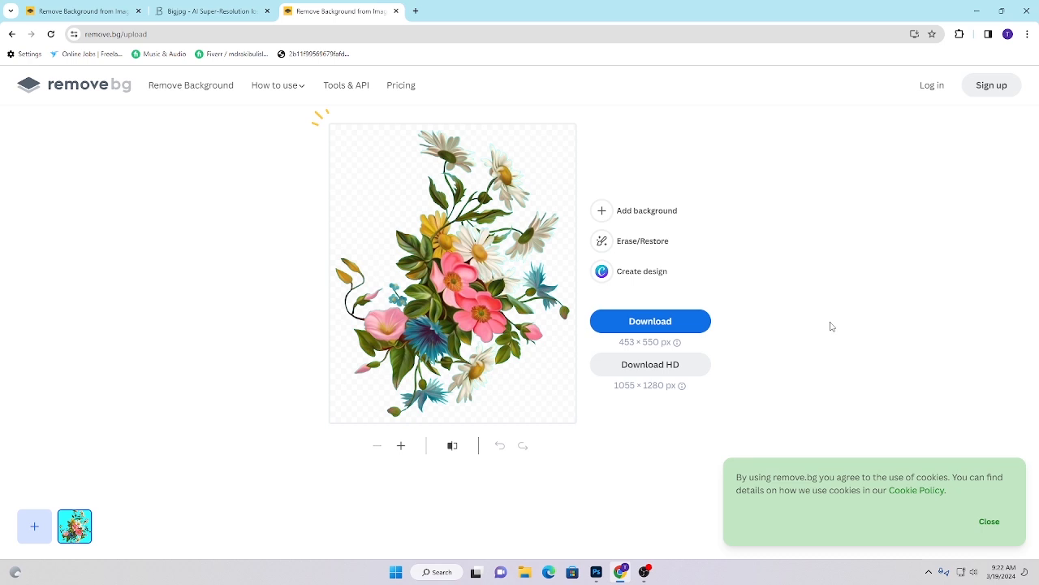
Download the 453 × 550 px background-free image as a PNG to the root of Local Disk (G:).
click(658, 323)
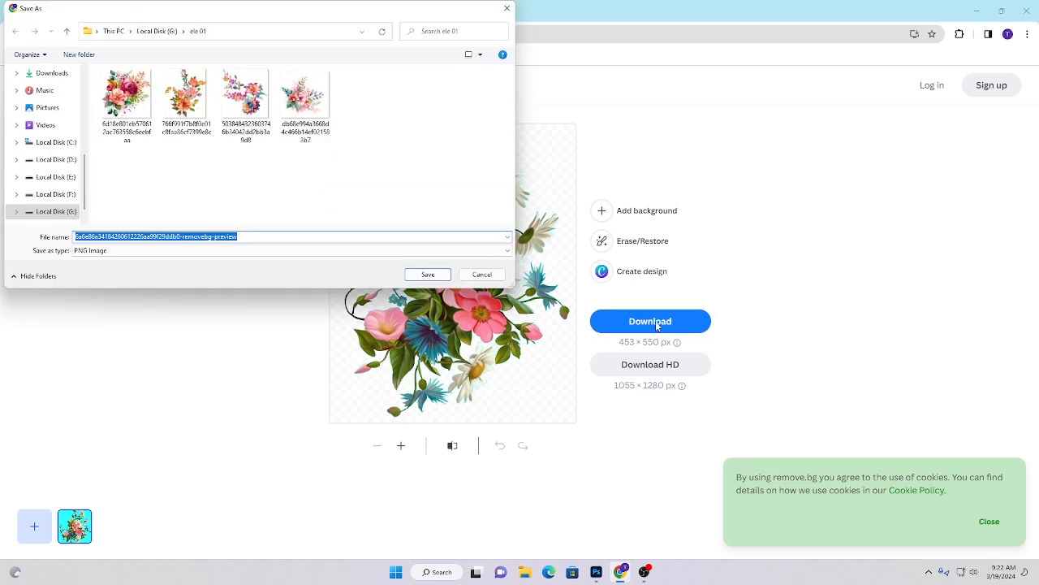
scroll(49, 195, down, 1)
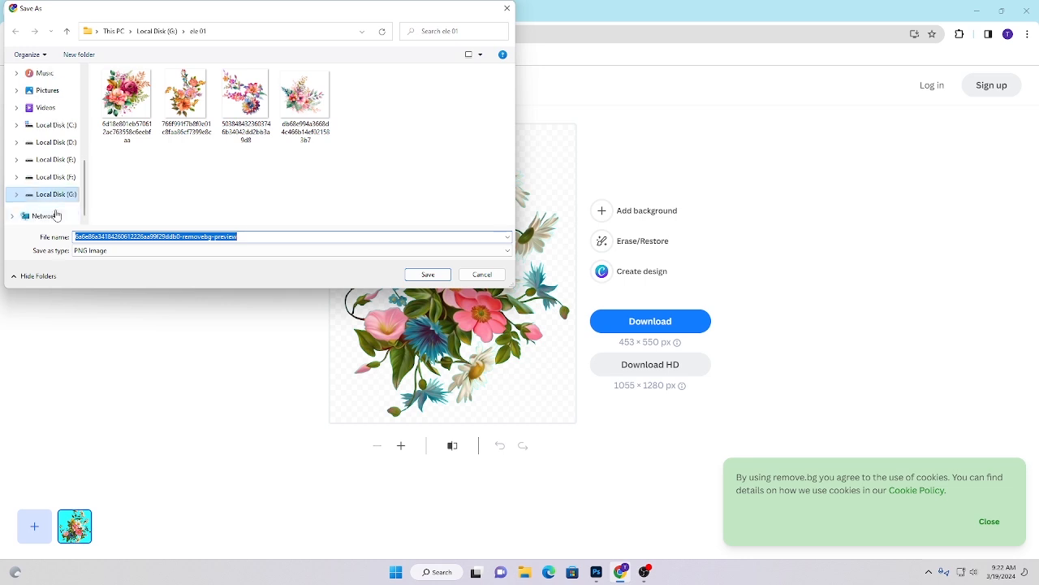
click(66, 30)
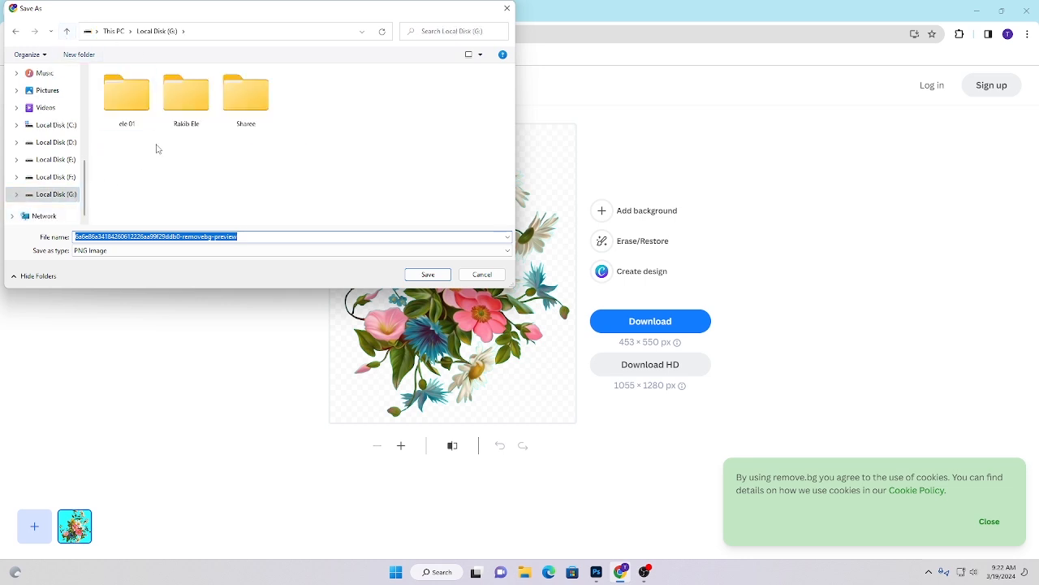
click(427, 275)
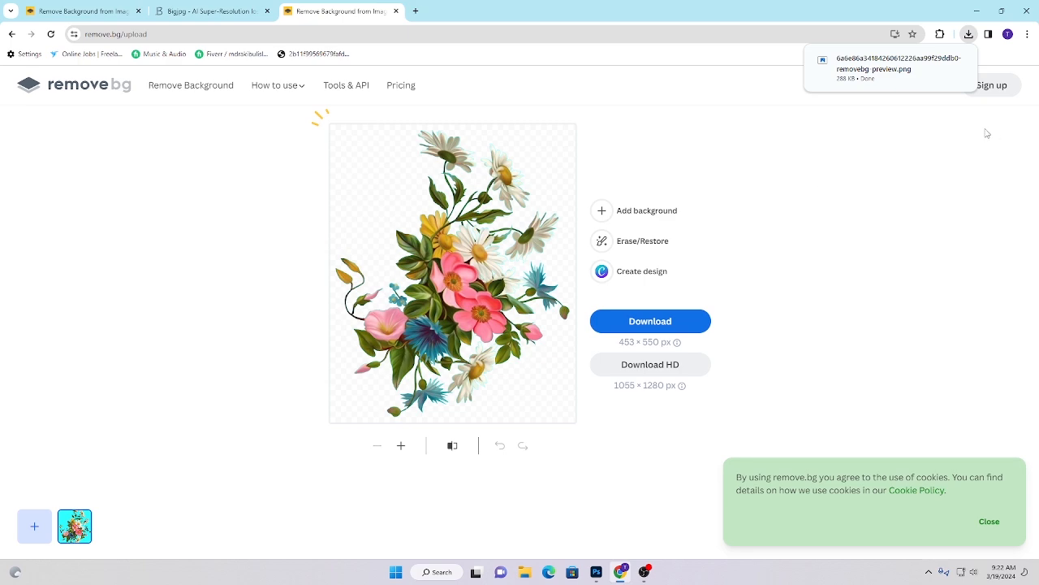
Show the downloaded PNG in its folder and preview it in the image viewer.
right_click(873, 73)
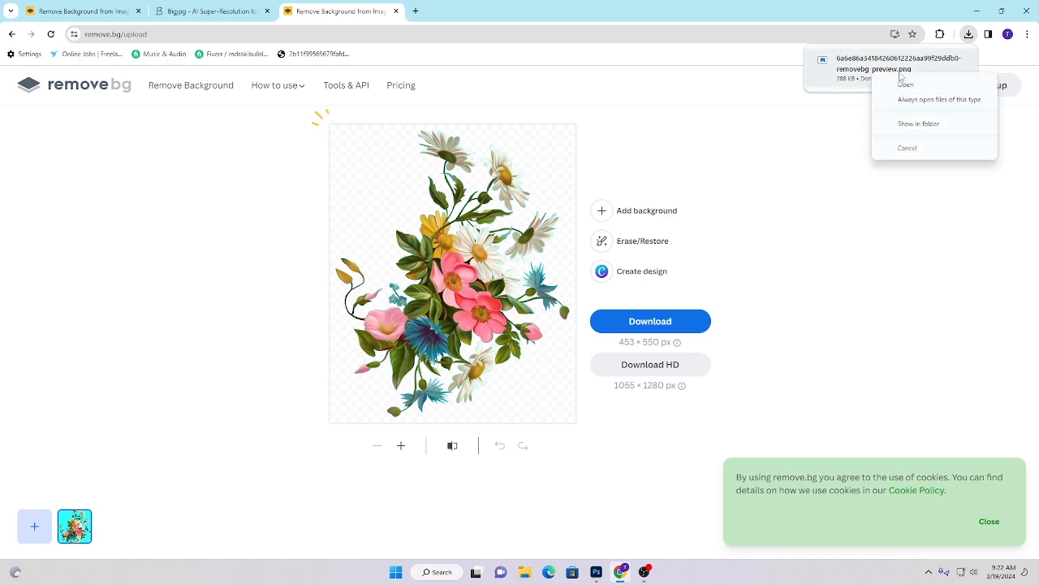
click(932, 132)
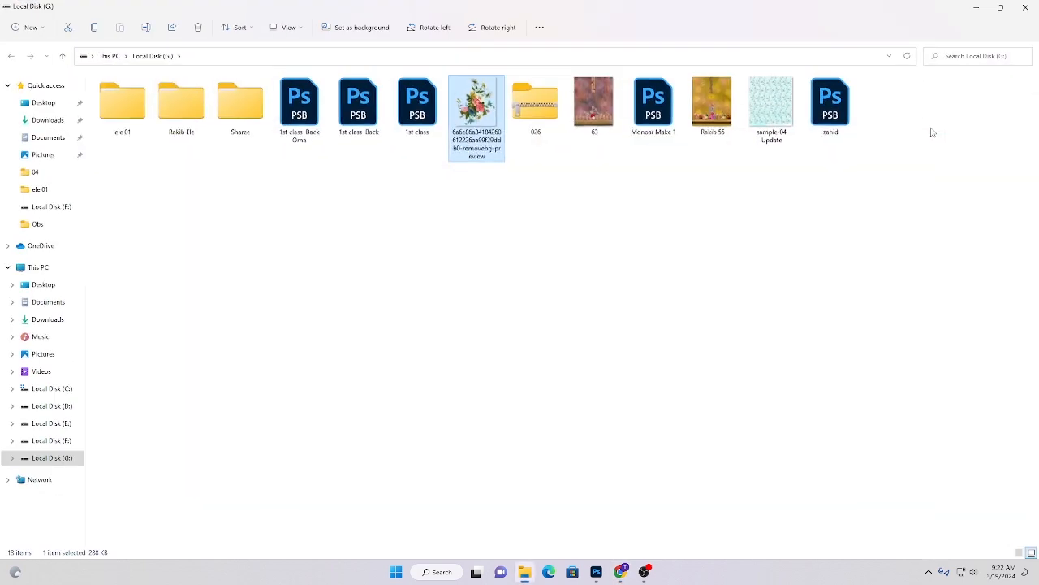
double_click(477, 108)
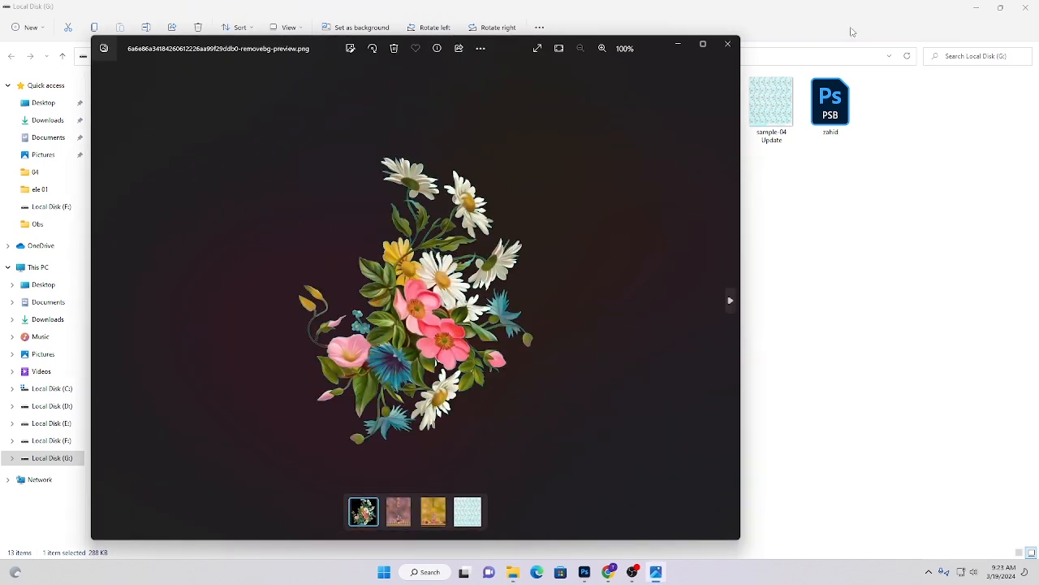
click(728, 46)
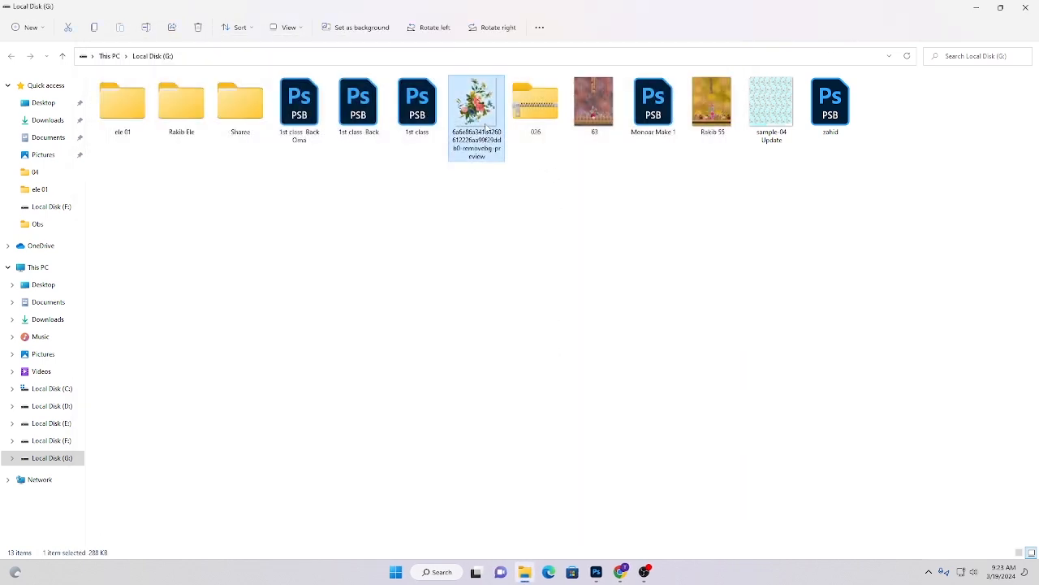
Open the downloaded removebg-preview PNG with Adobe Photoshop 2022.
right_click(487, 128)
mouse_move(532, 176)
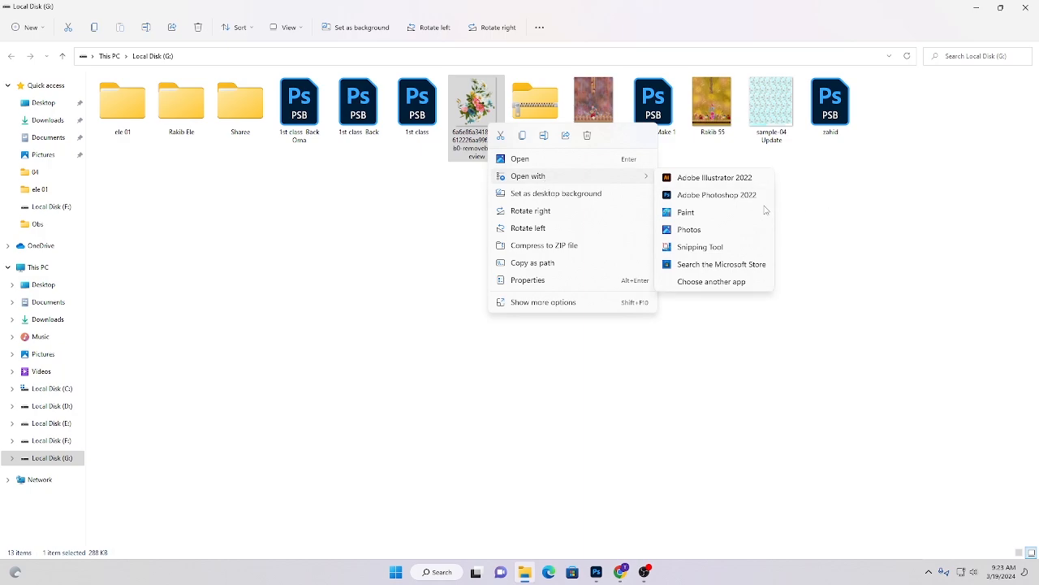
click(703, 197)
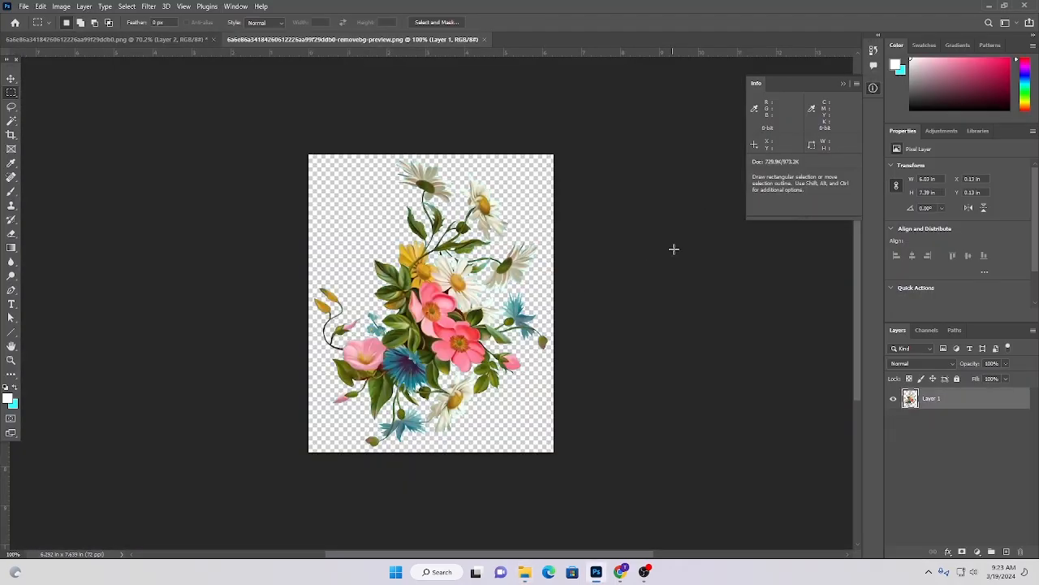
Check the background-free image's size, compare it with the cyan-background original, and close the removebg-preview document.
key(ctrl+0)
key(ctrl+alt+i)
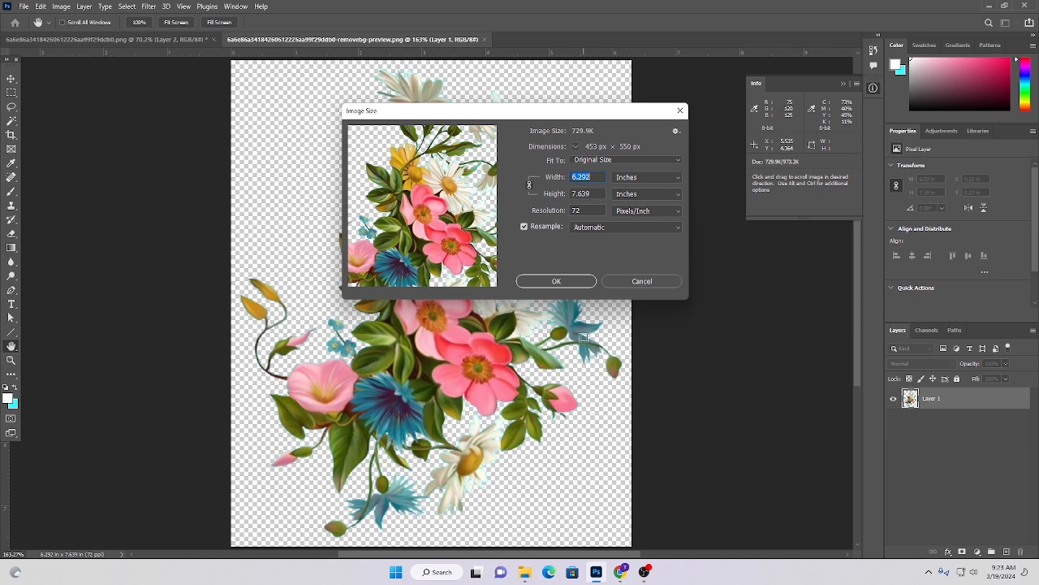
click(681, 110)
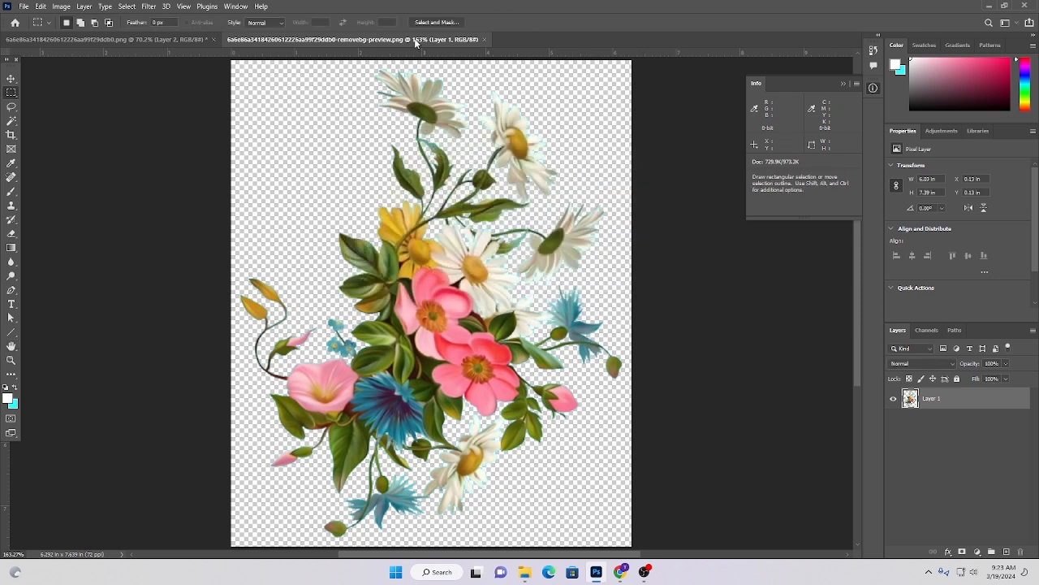
click(153, 39)
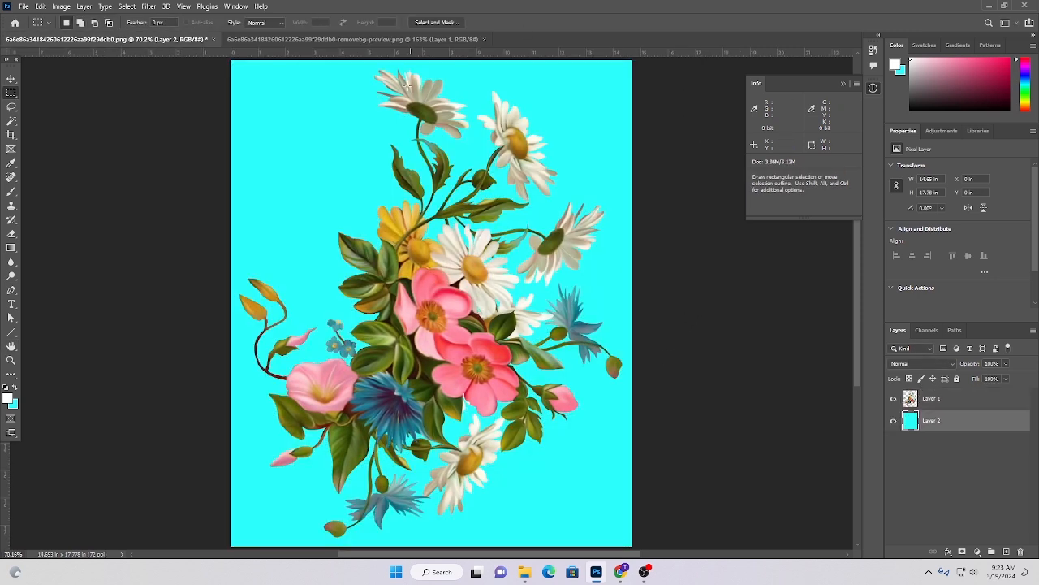
click(348, 41)
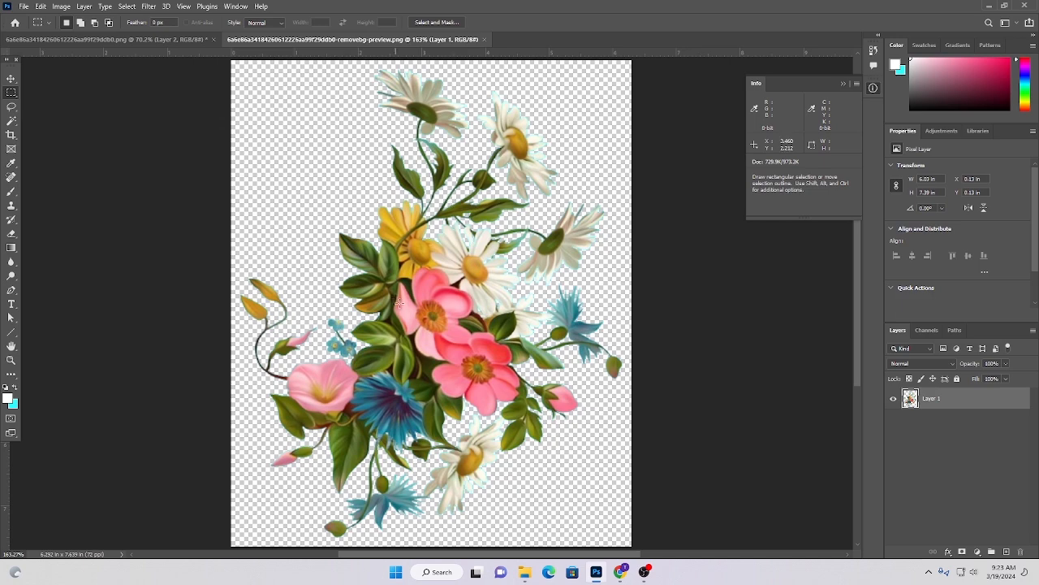
key(z)
drag(471, 268, 435, 268)
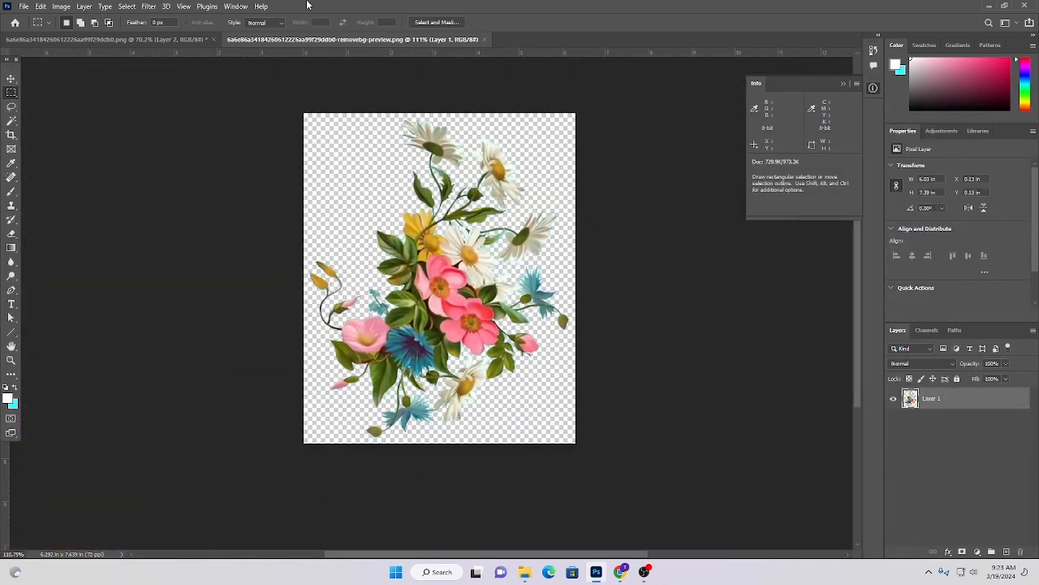
click(483, 39)
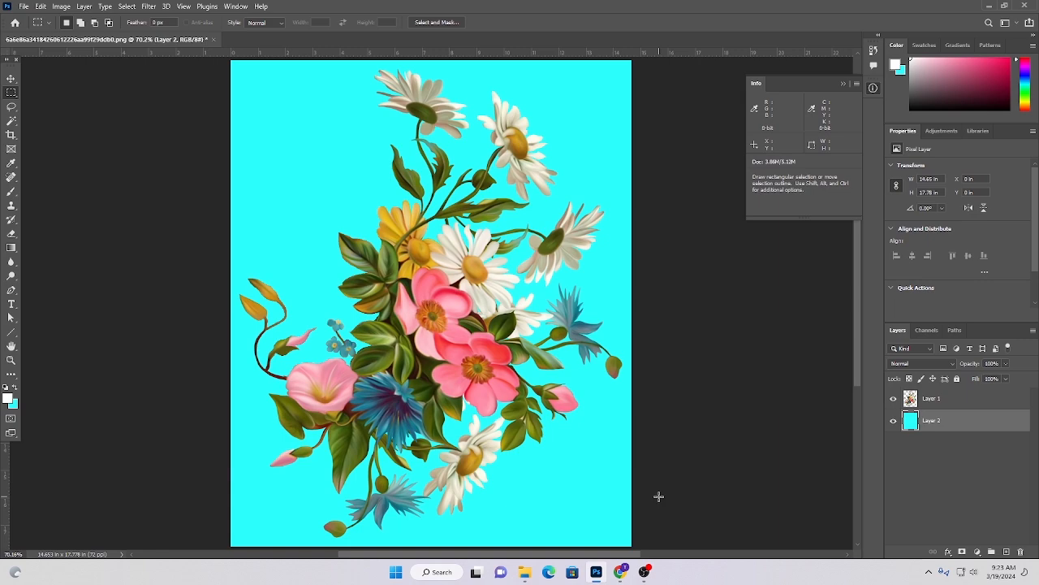
Switch to the browser, search for "big jpg" in a new tab, and open the bigjpg.com AI Image Enlarger page.
click(623, 572)
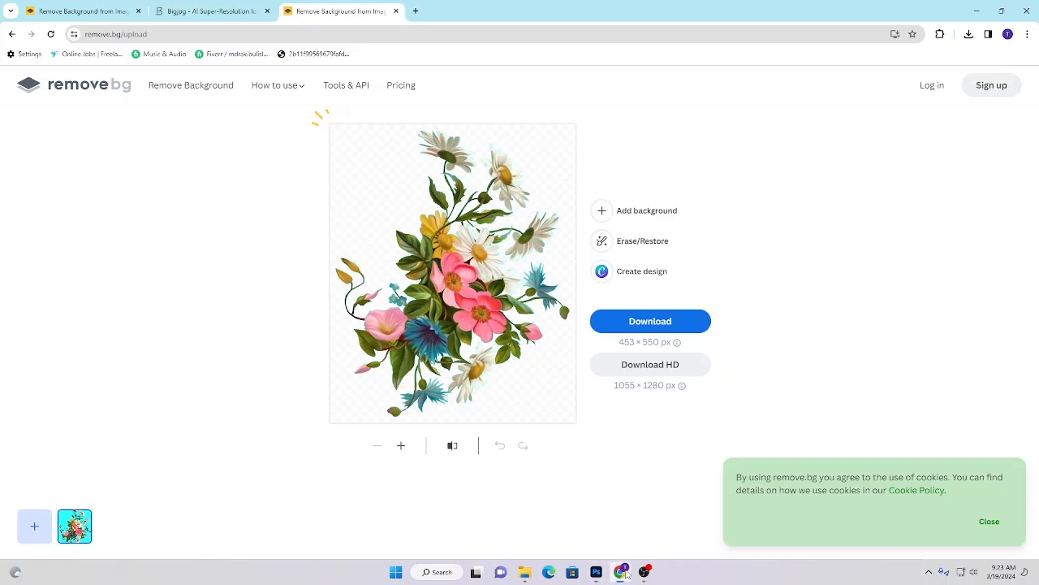
click(207, 12)
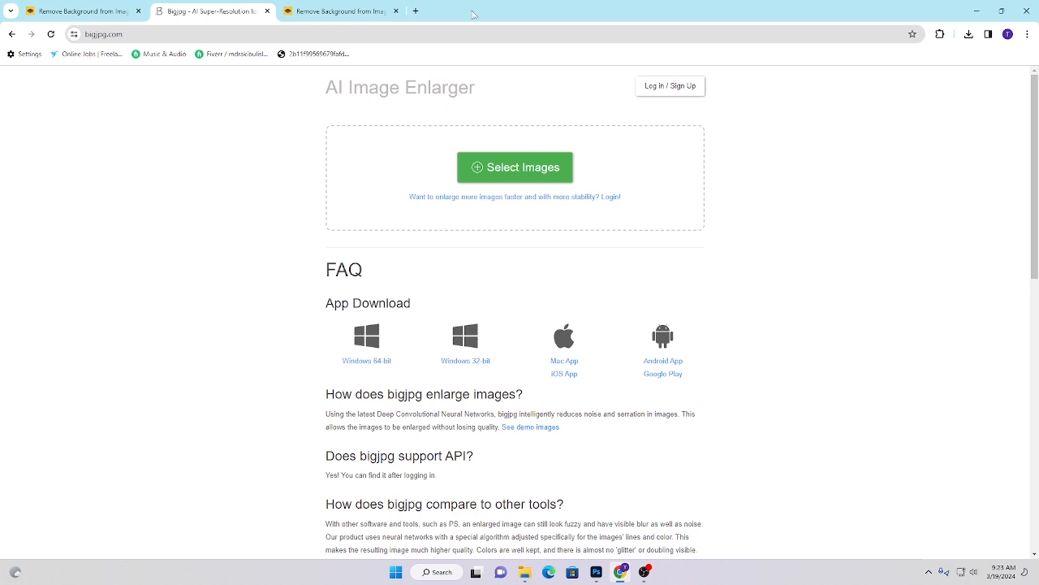
click(416, 12)
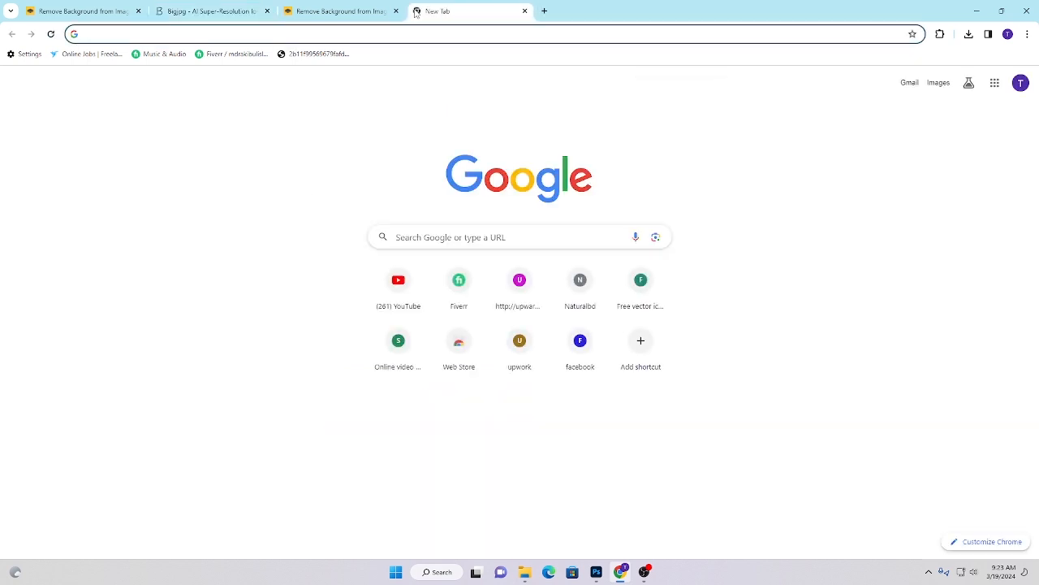
text(big)
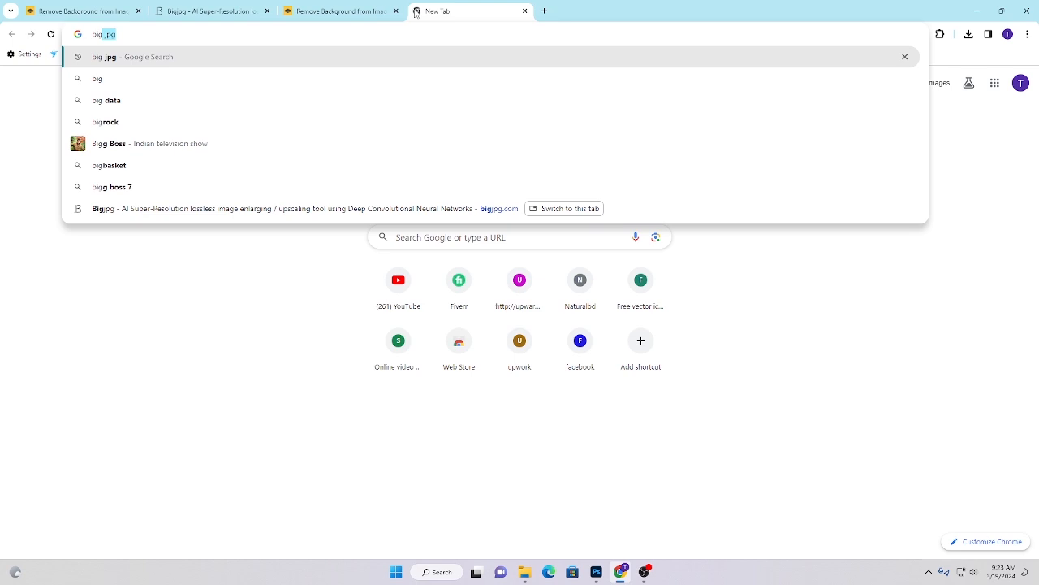
text( j)
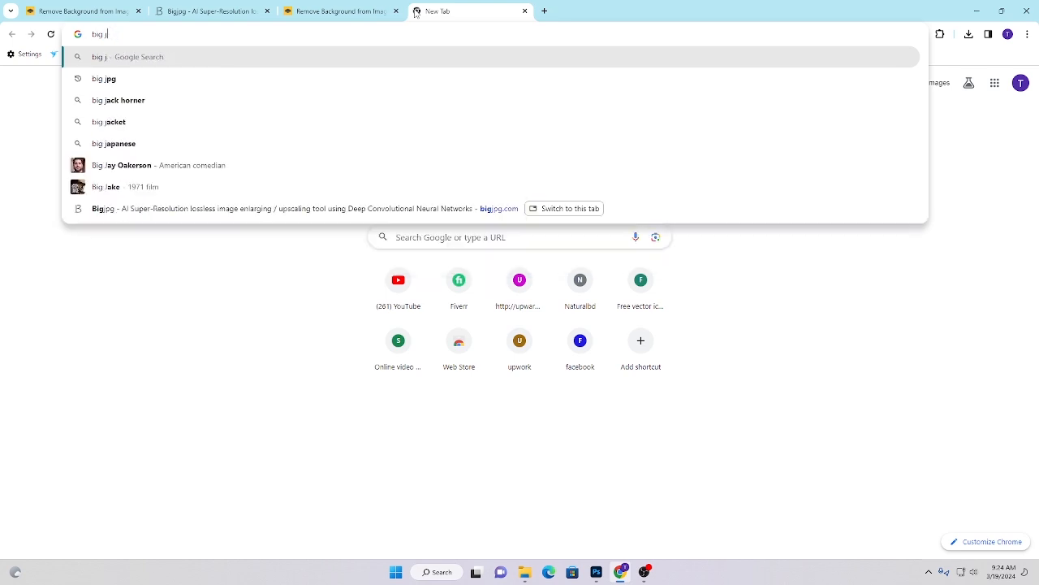
click(153, 85)
click(157, 204)
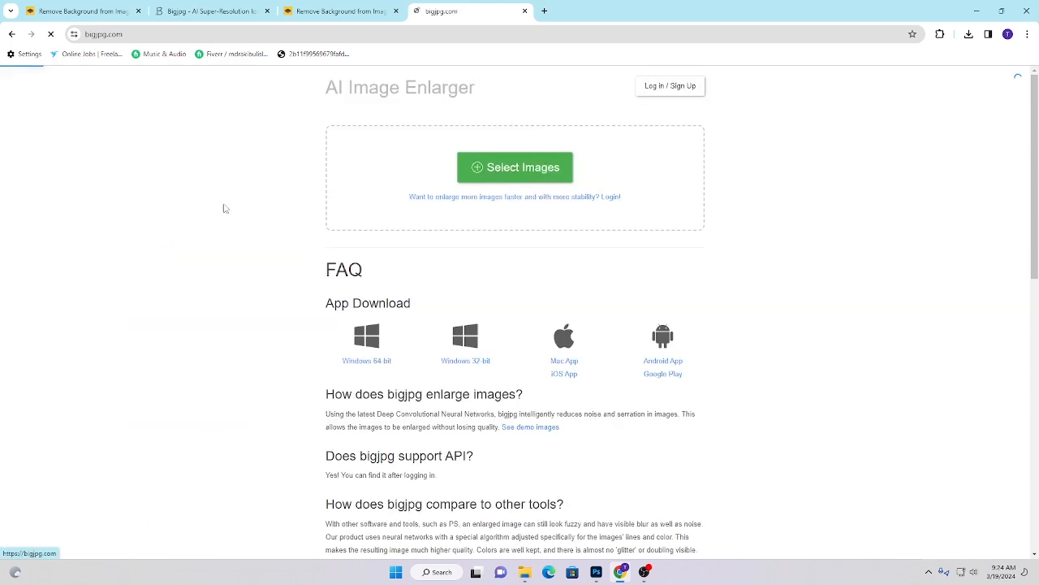
scroll(426, 424, down, 7)
scroll(429, 412, up, 7)
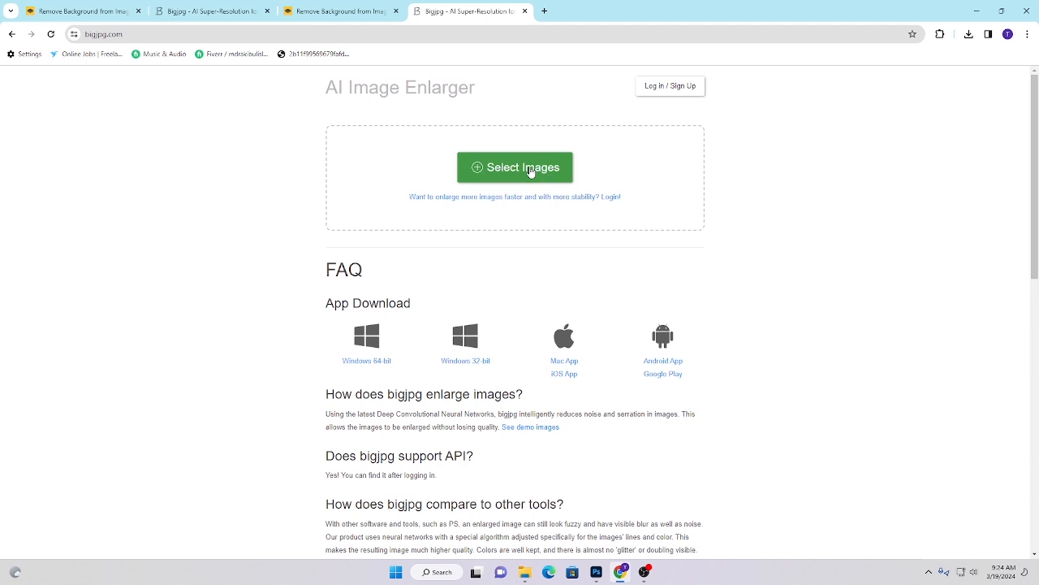
Load the removebg-preview PNG from the root of Local Disk (G:) into Bigjpg.
click(532, 170)
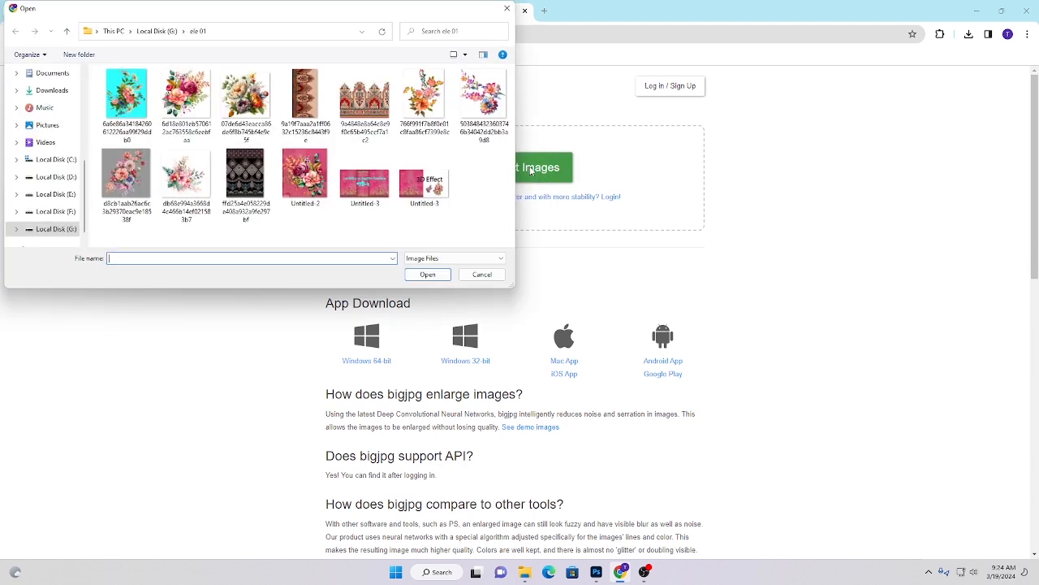
click(66, 32)
click(310, 101)
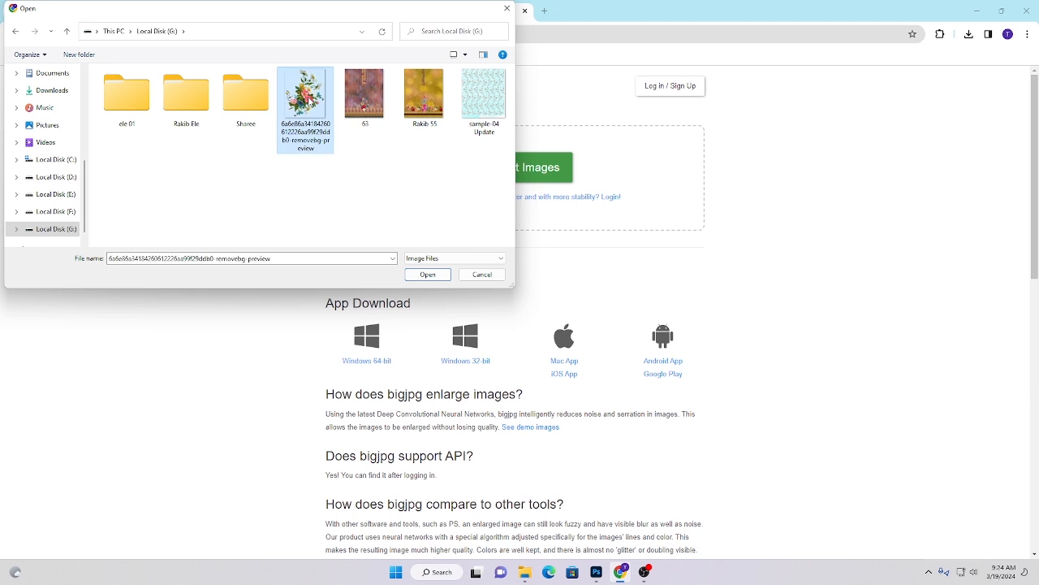
click(427, 275)
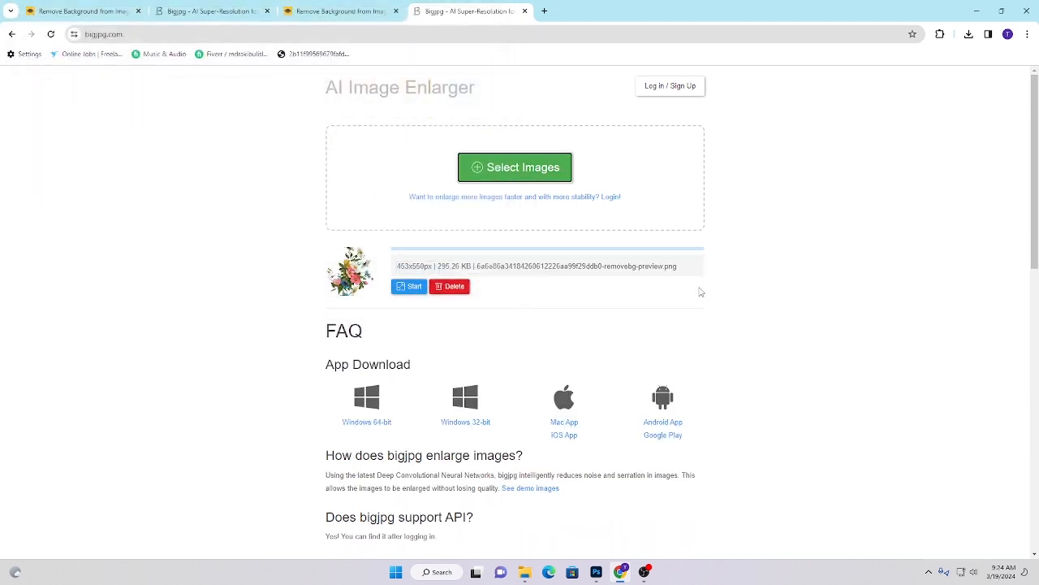
Start enlarging the flower image with image type Photo, 4x upscaling and Medium noise reduction.
click(409, 289)
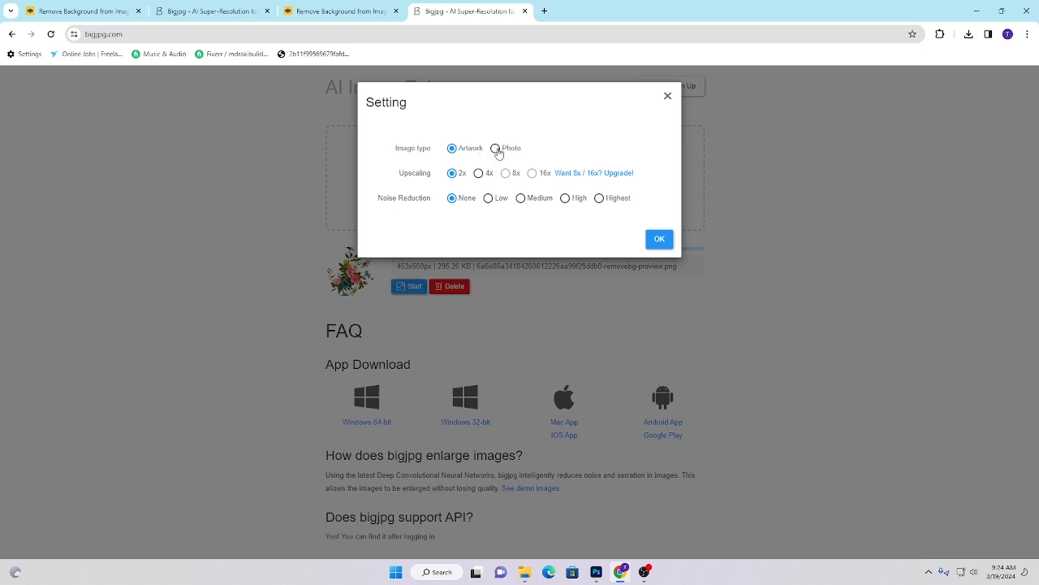
click(497, 150)
click(480, 174)
click(519, 202)
click(566, 199)
click(521, 199)
click(659, 241)
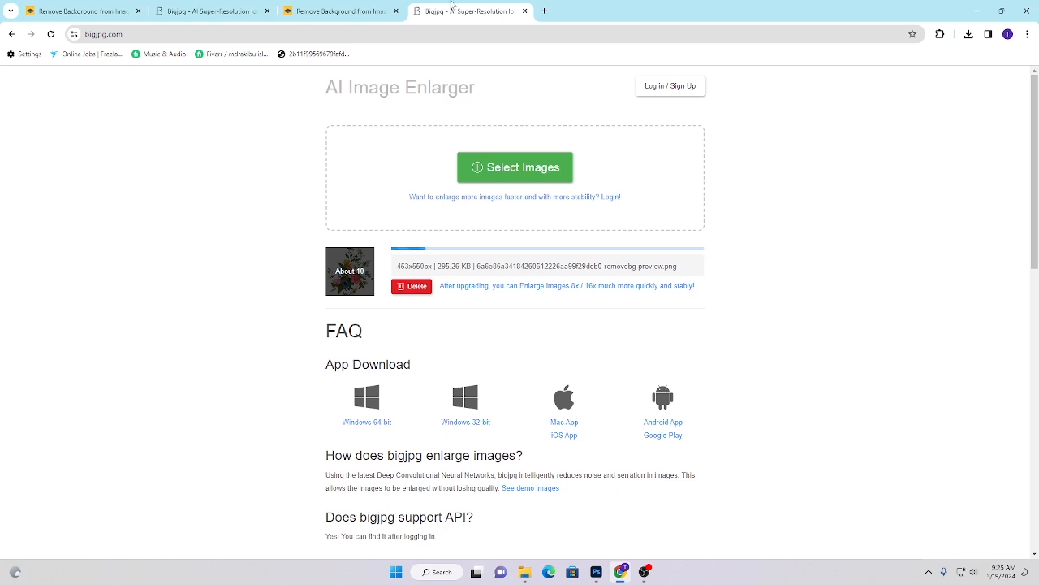
Search for "color hunt" in a new tab and open the Color Hunt palettes website.
click(545, 11)
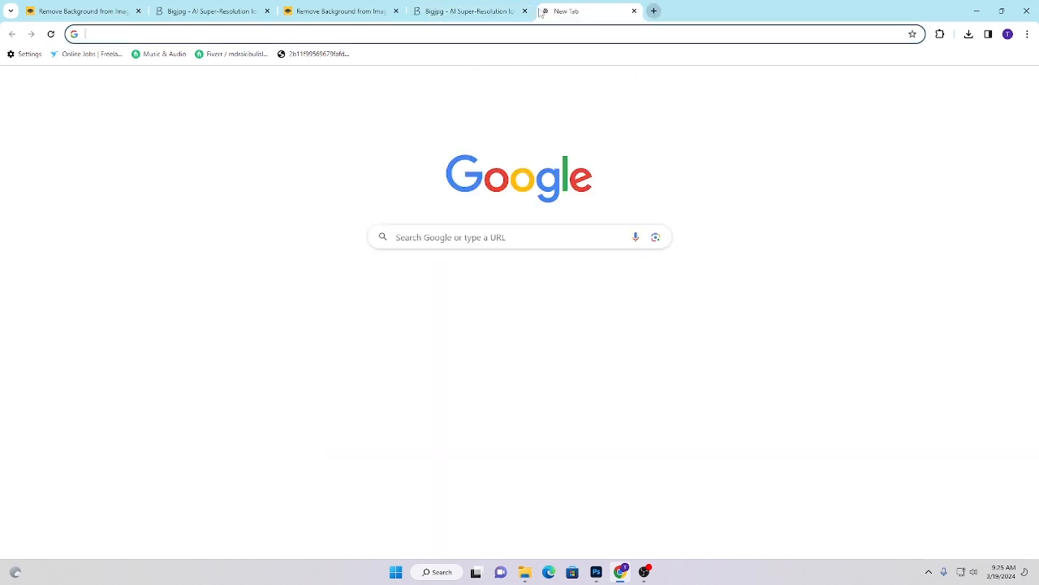
click(253, 34)
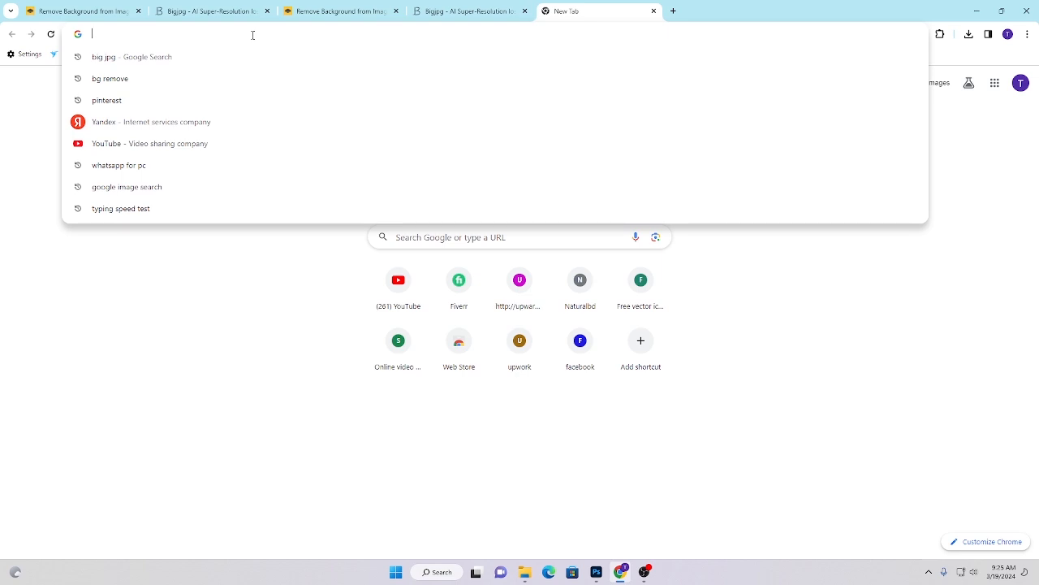
text(Co)
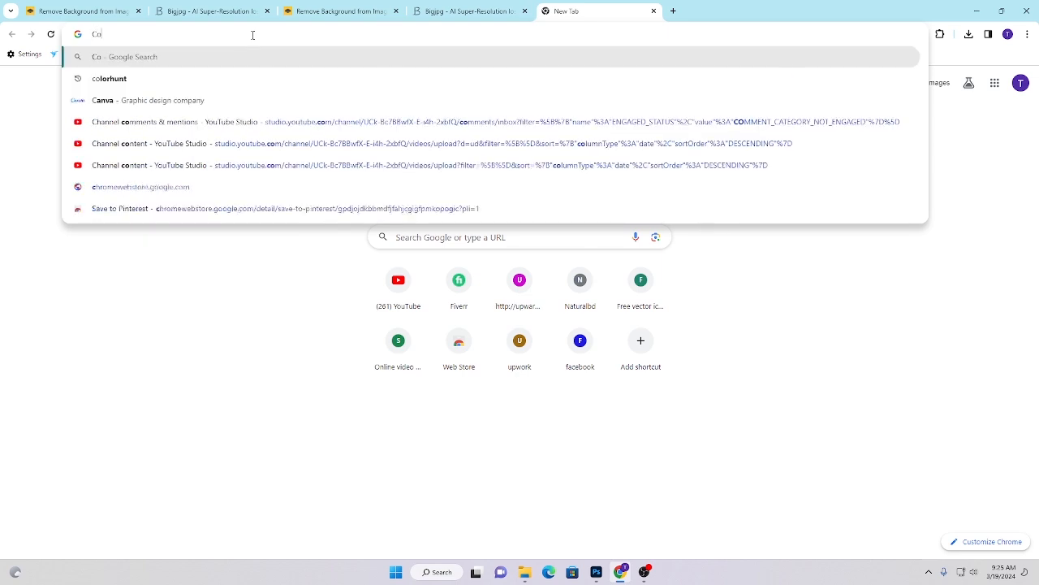
text(lor h)
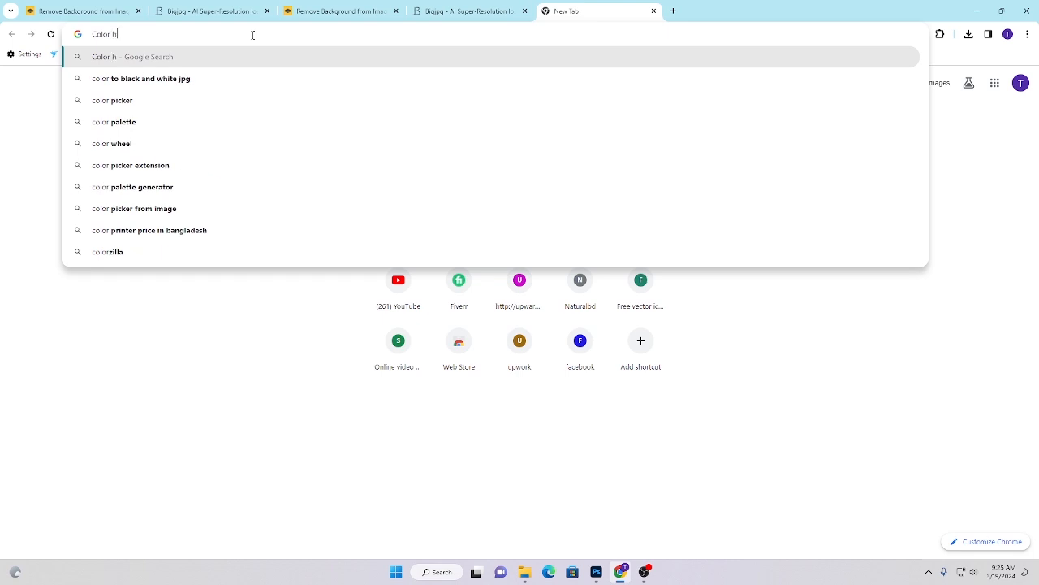
text(unt)
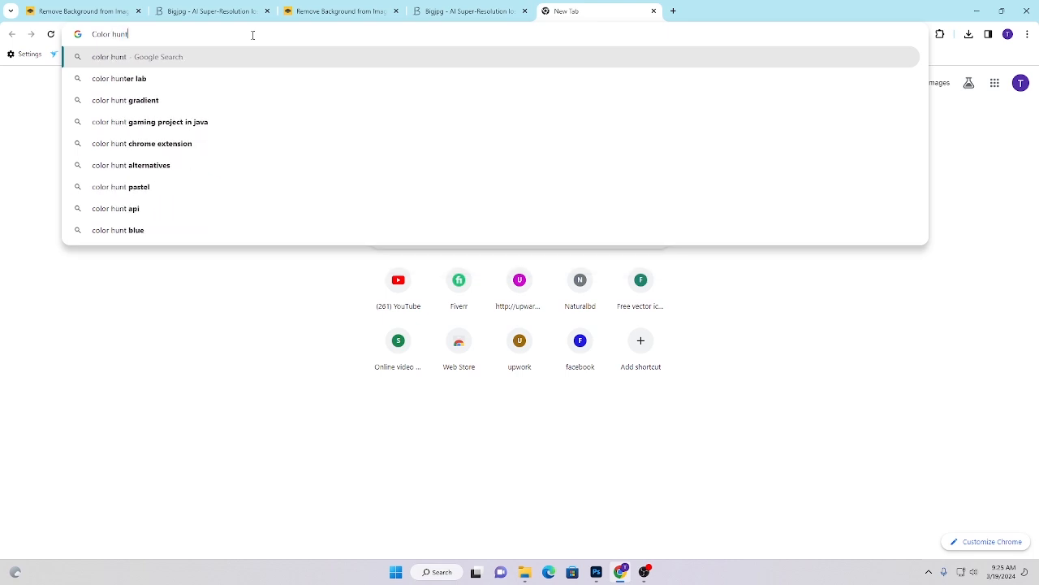
key(Return)
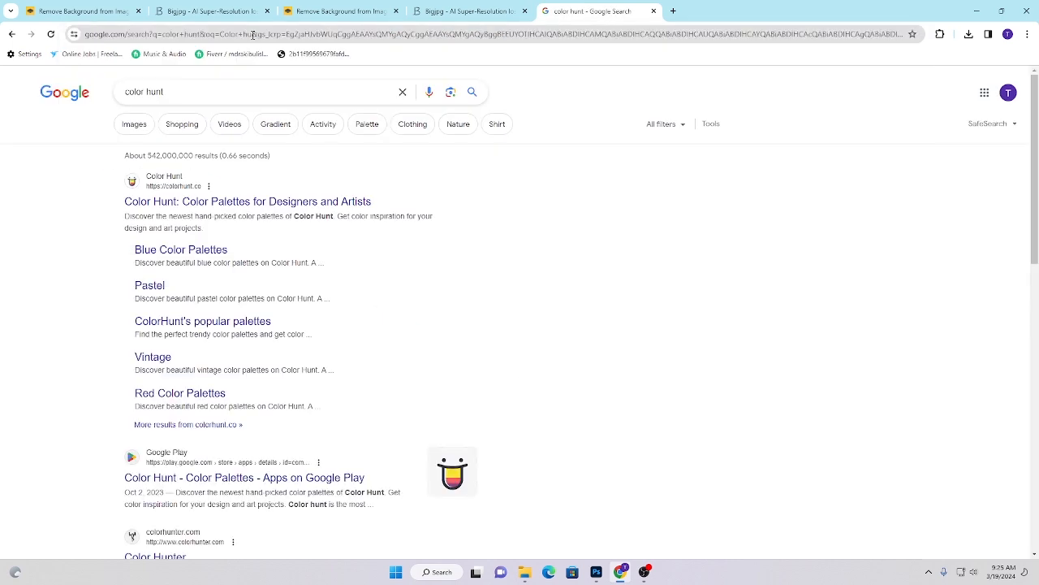
click(165, 204)
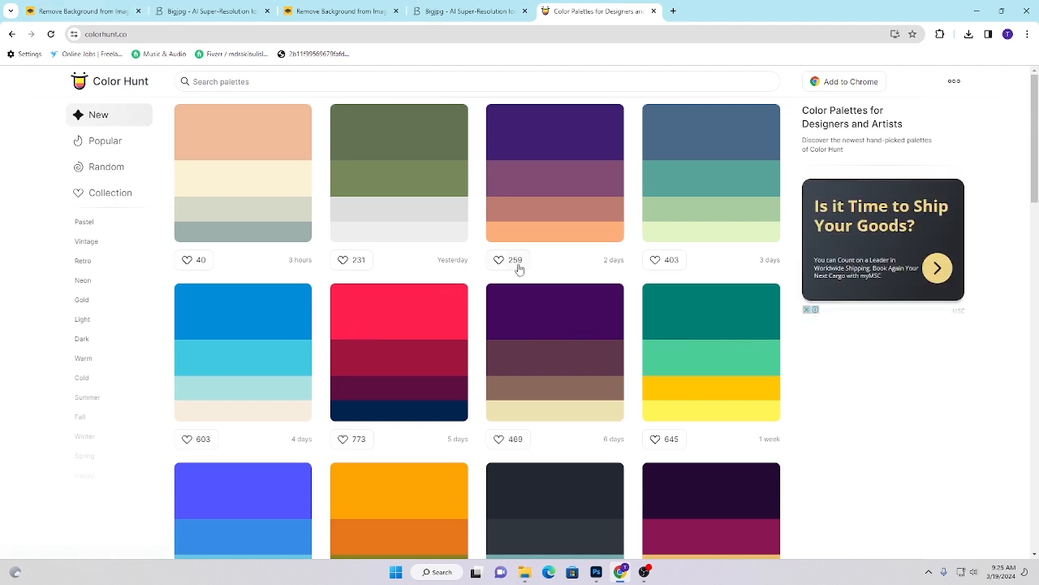
Browse the newest color palettes on Color Hunt and return to the first ones.
scroll(520, 269, down, 4)
scroll(542, 279, down, 4)
scroll(580, 317, up, 5)
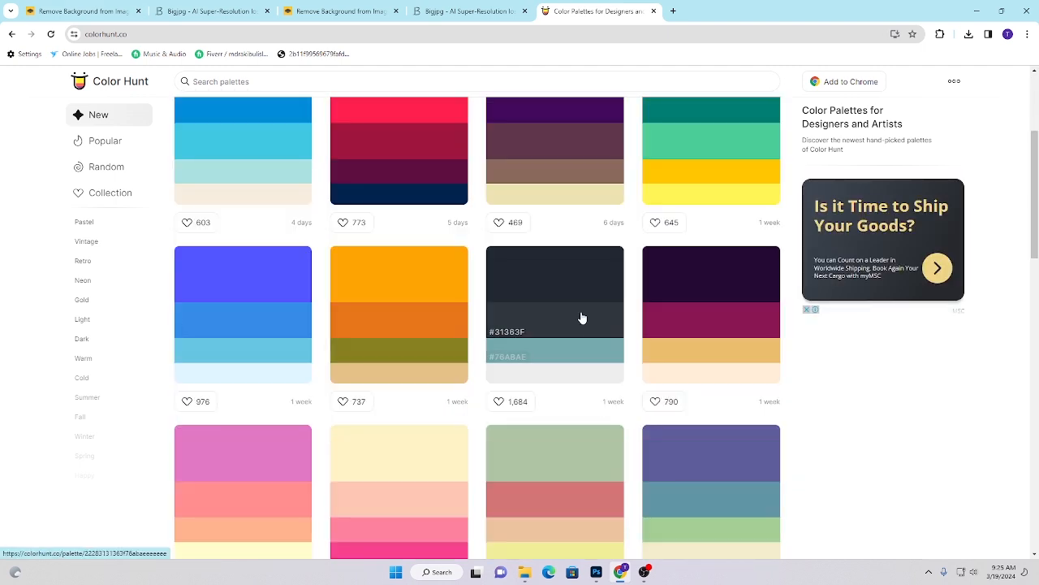
scroll(583, 316, down, 5)
scroll(583, 316, down, 15)
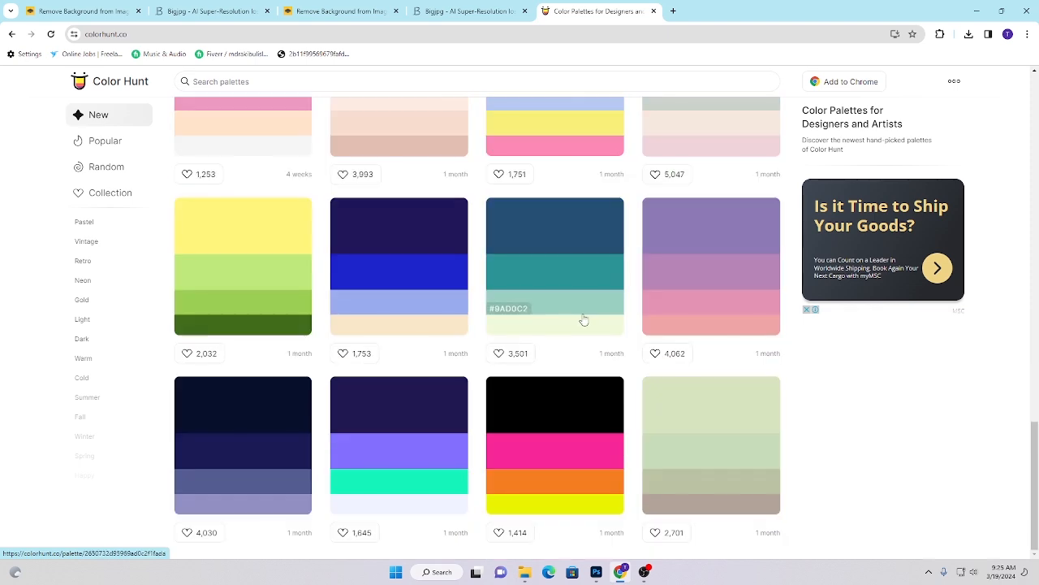
scroll(488, 344, down, 15)
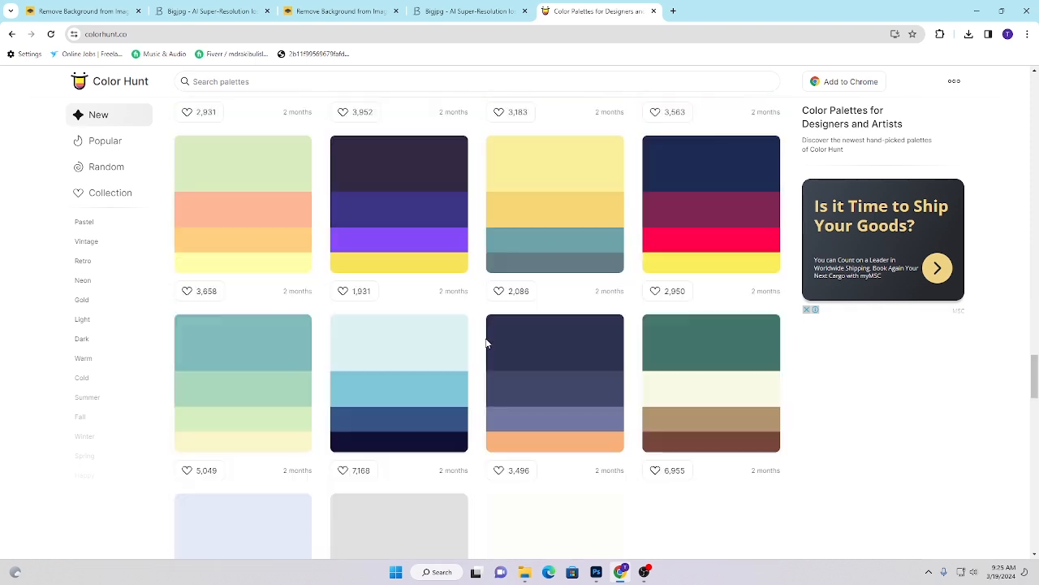
scroll(493, 341, up, 20)
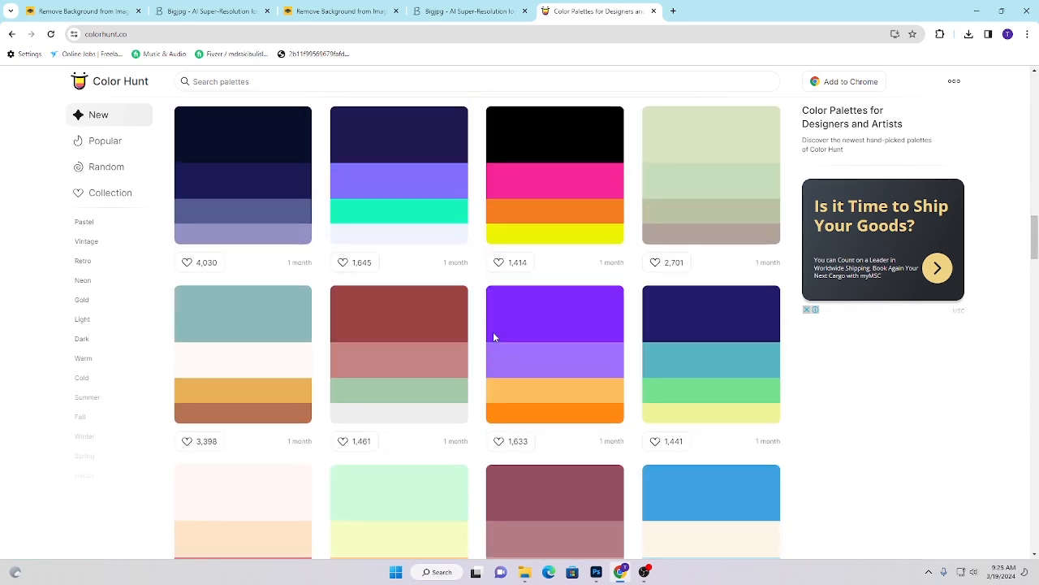
scroll(493, 337, up, 10)
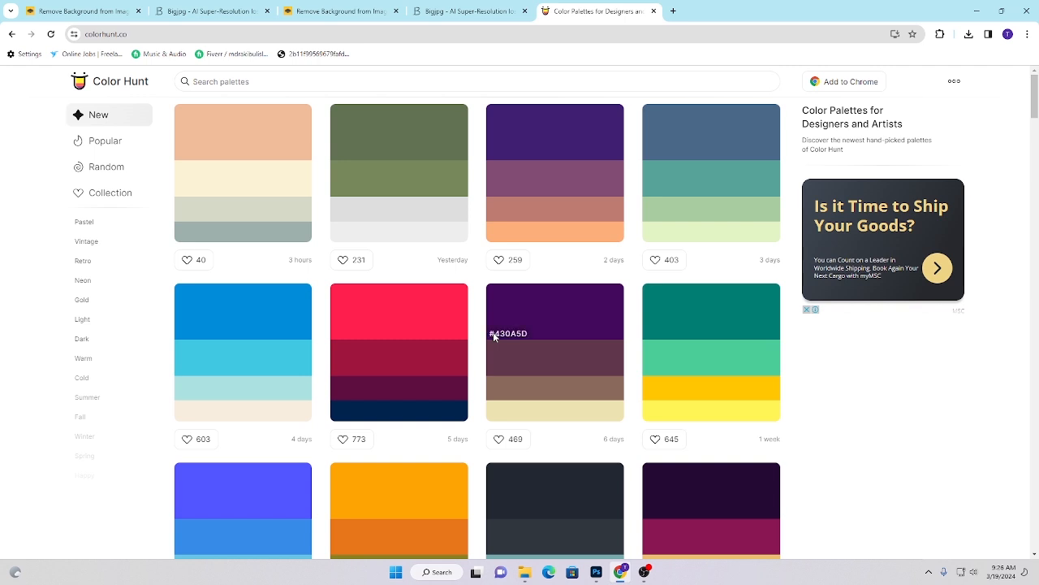
Browse the month's most popular palettes and pick the red color's code in the purple, red, yellow and green palette.
click(109, 147)
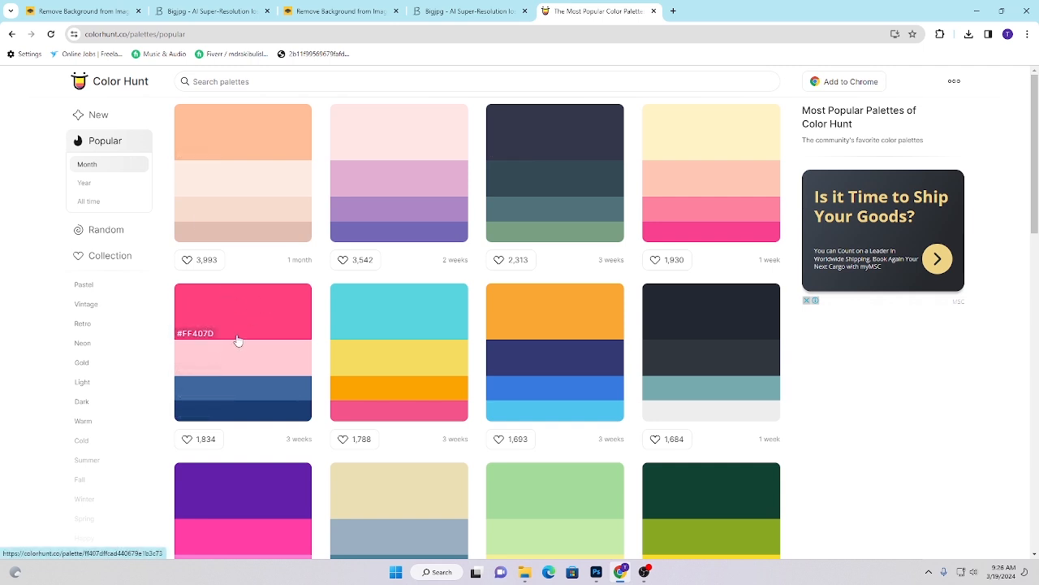
scroll(239, 342, down, 3)
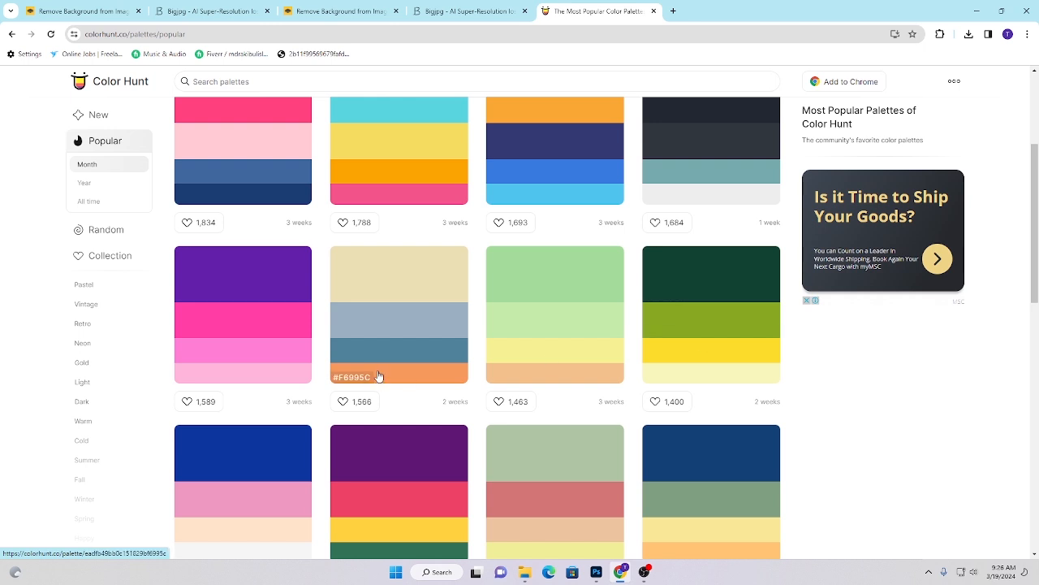
scroll(274, 349, down, 3)
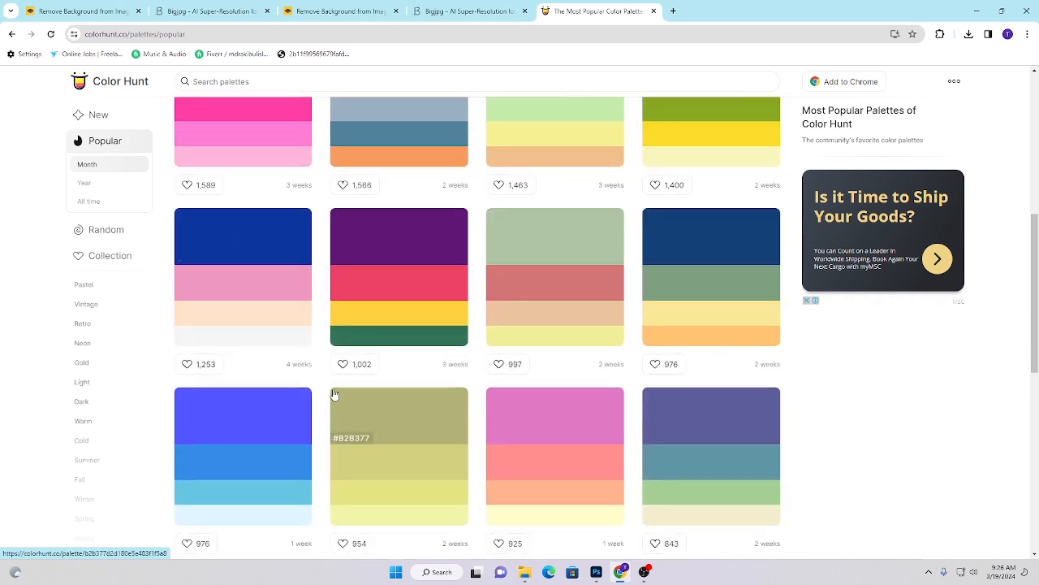
scroll(338, 398, up, 4)
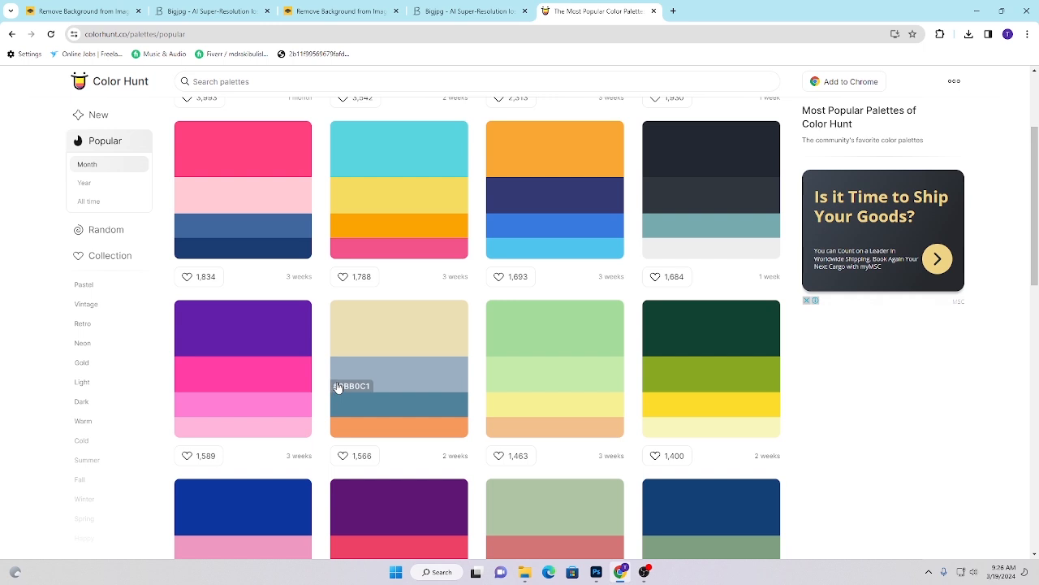
scroll(338, 388, down, 4)
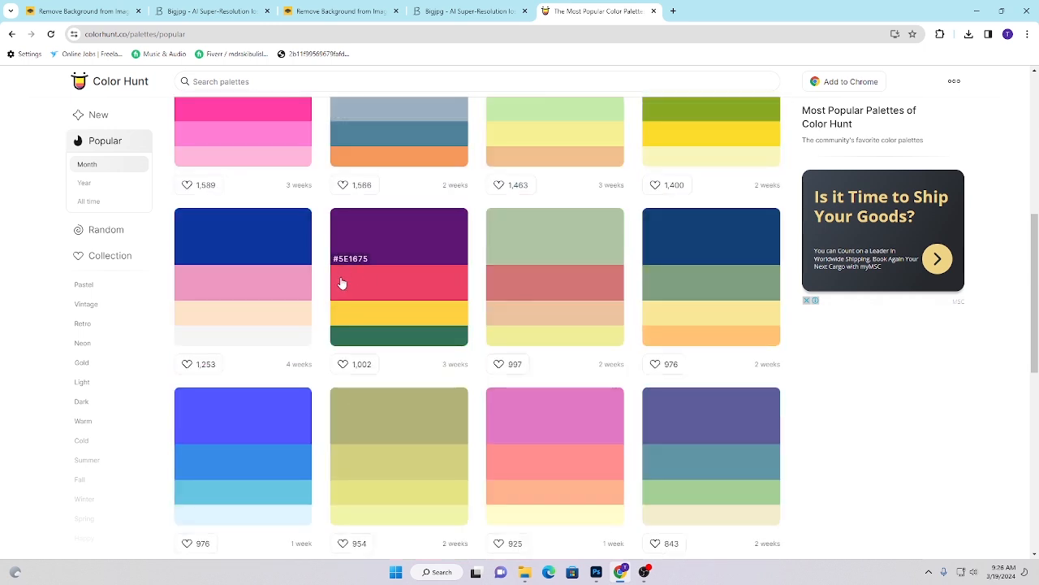
click(368, 296)
click(351, 298)
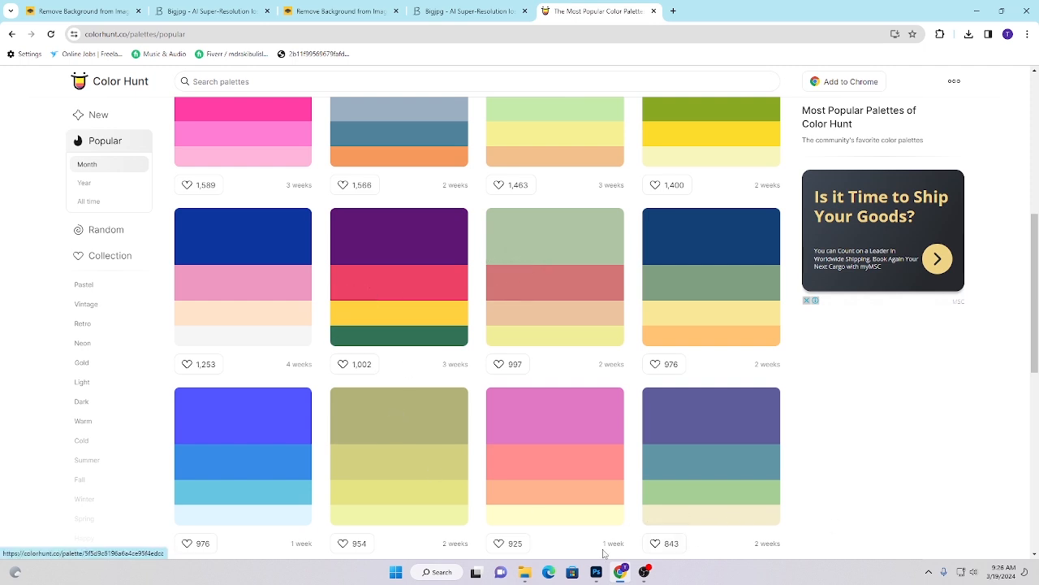
Switch to Photoshop and create a new document 50 inches wide and 36 inches high at 150 pixels/inch.
click(596, 572)
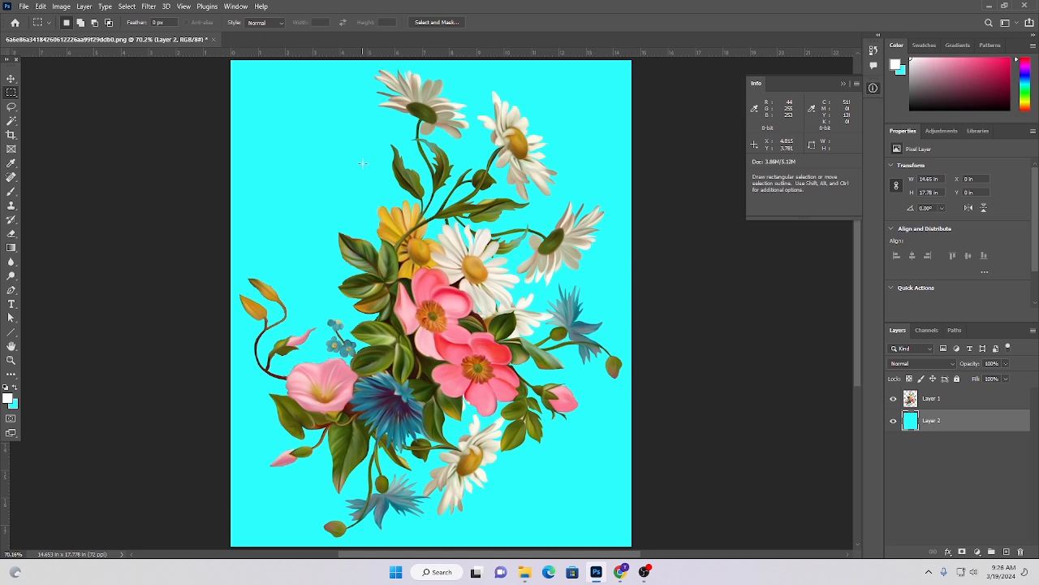
key(ctrl+n)
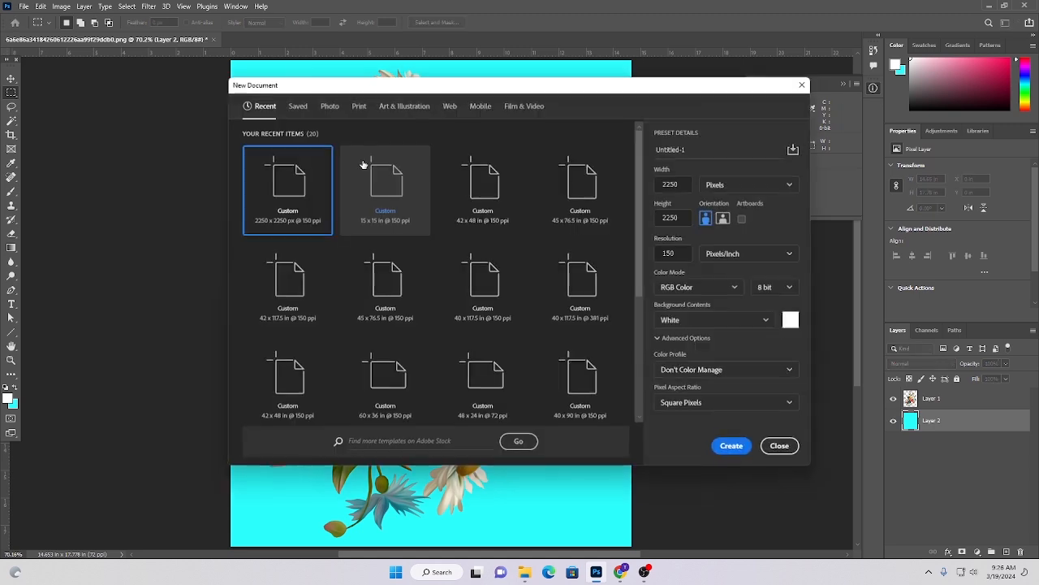
click(761, 194)
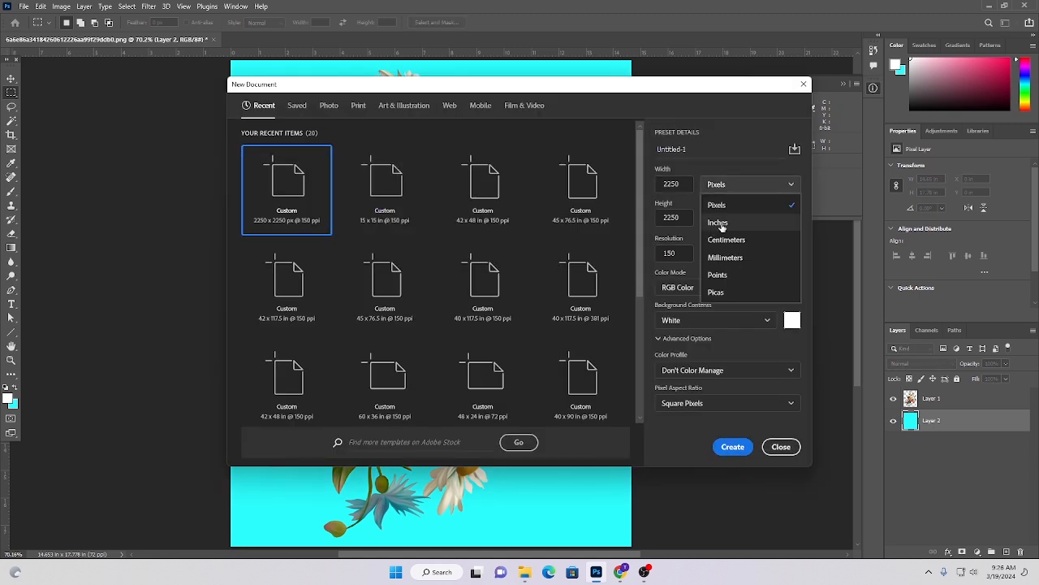
click(755, 220)
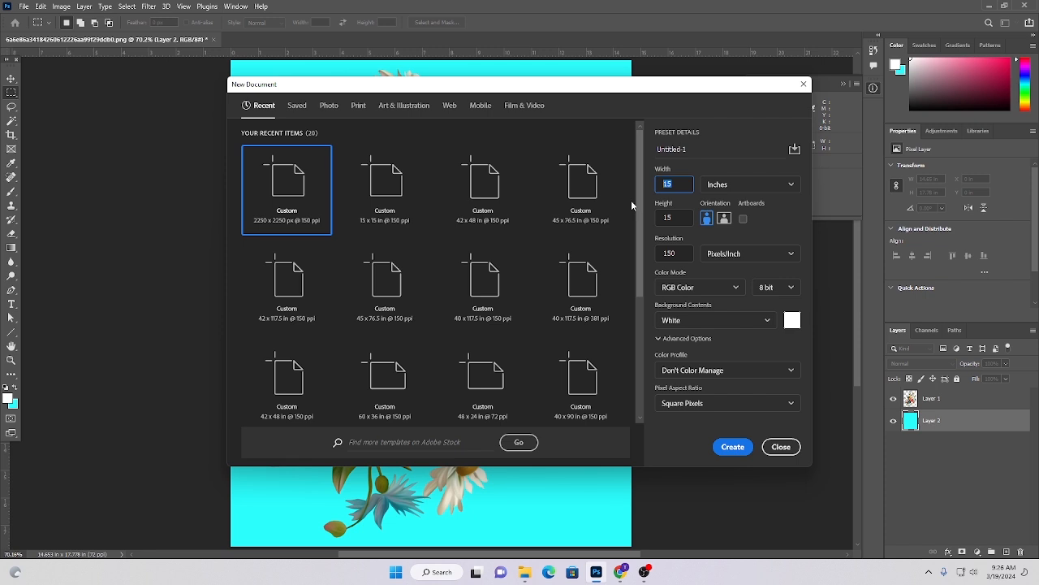
text(50)
click(674, 216)
text(36)
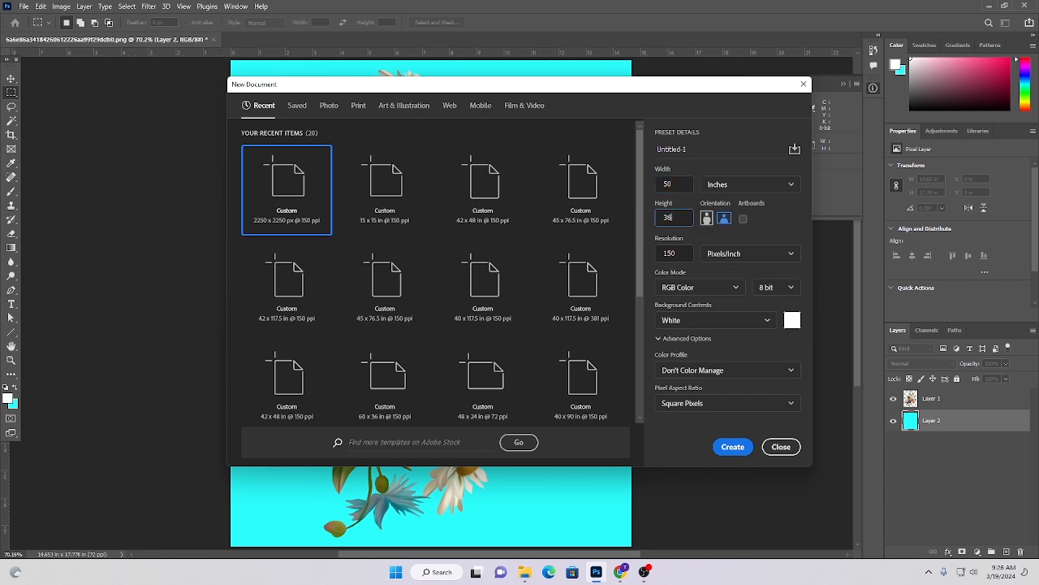
key(Return)
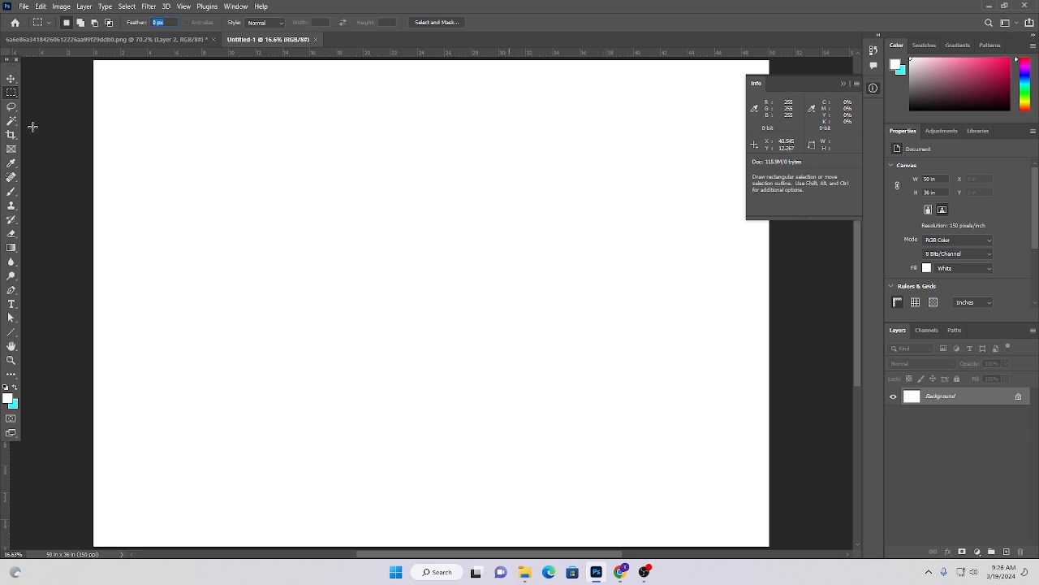
Make a fixed-size rectangular marquee selection of 1.5 by 2 inches near the canvas's left edge.
click(10, 93)
click(10, 93)
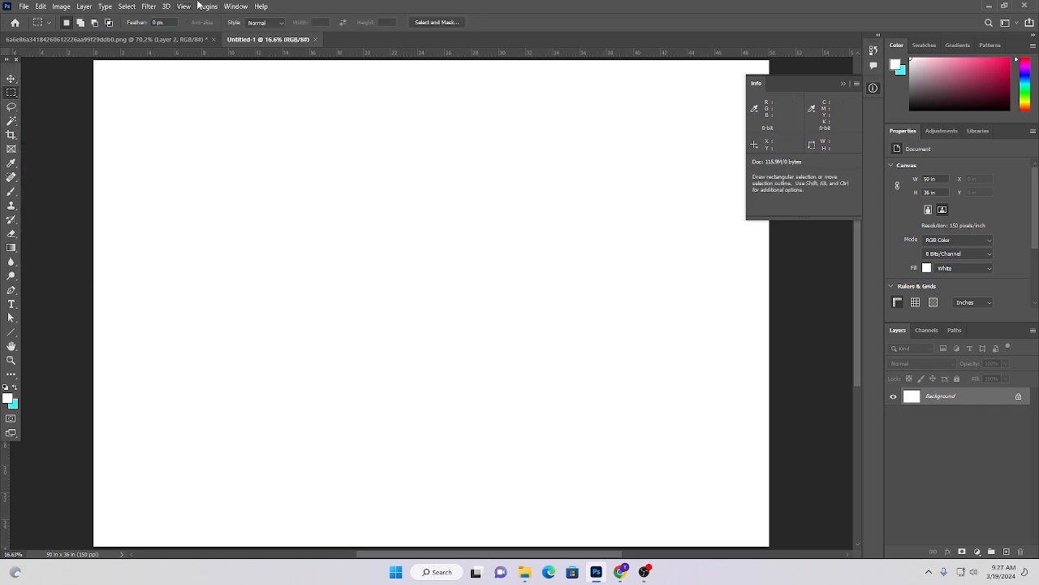
click(274, 24)
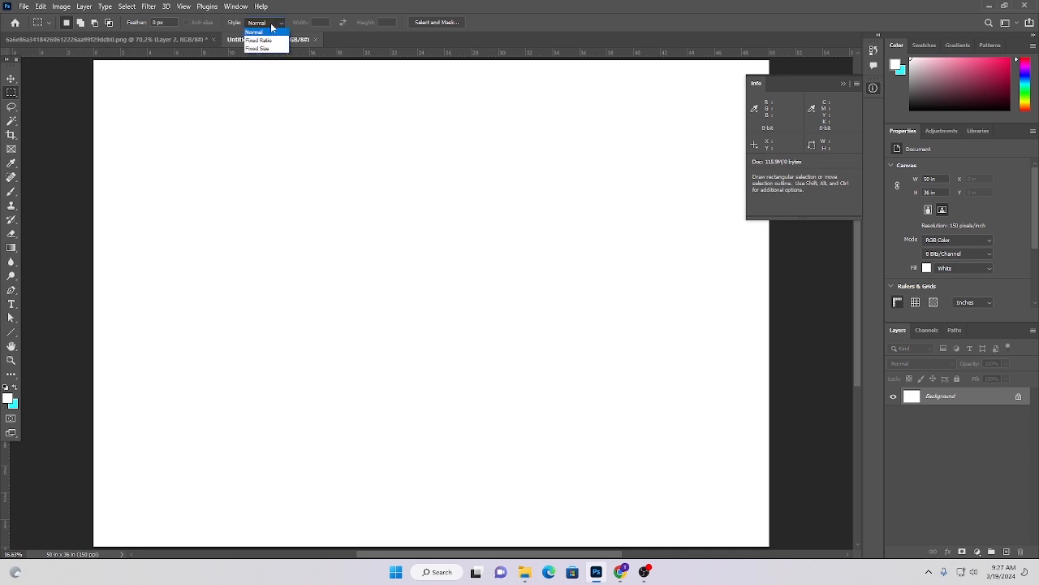
click(264, 49)
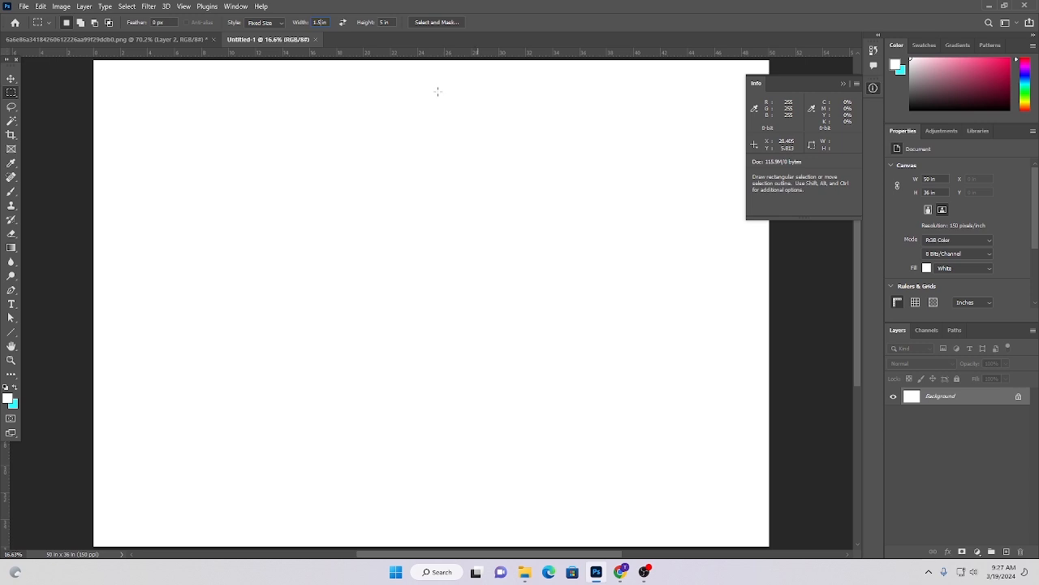
key(Tab)
text(2)
click(109, 136)
scroll(227, 148, up, 1)
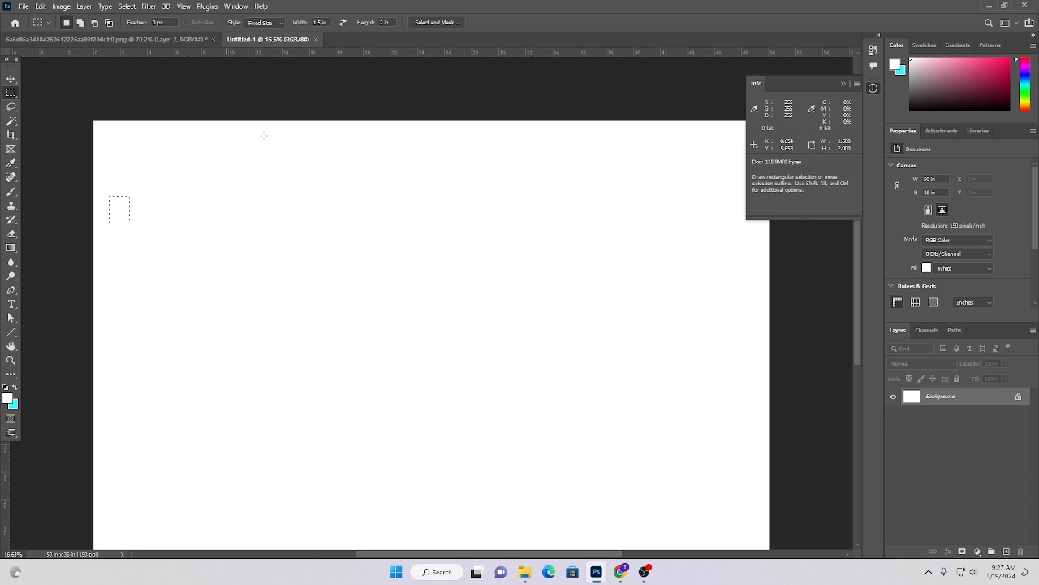
scroll(170, 234, up, 5)
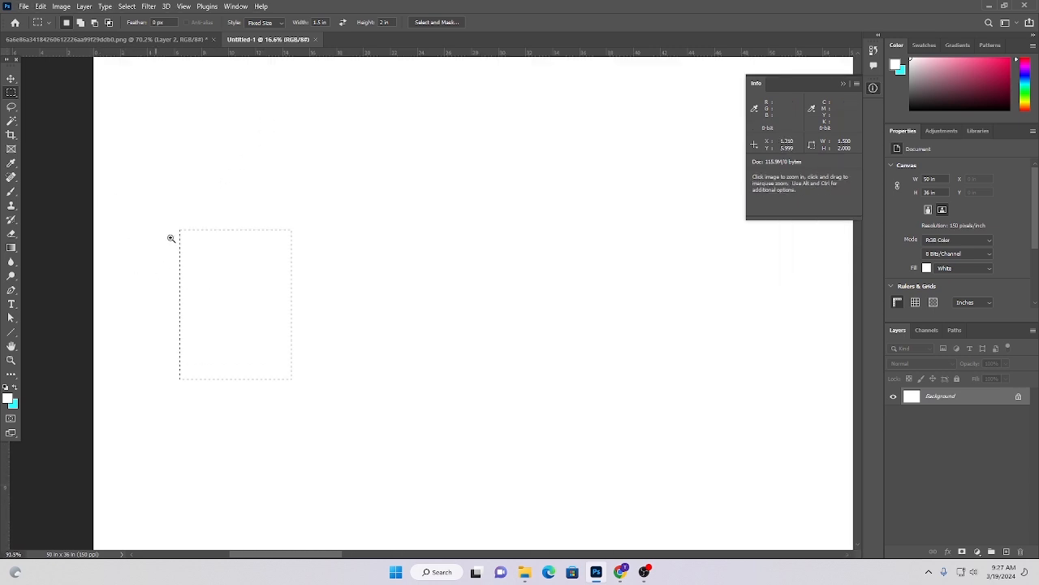
Add a new layer, fill the selected rectangle with foreground color EE4266, and deselect it.
click(1006, 552)
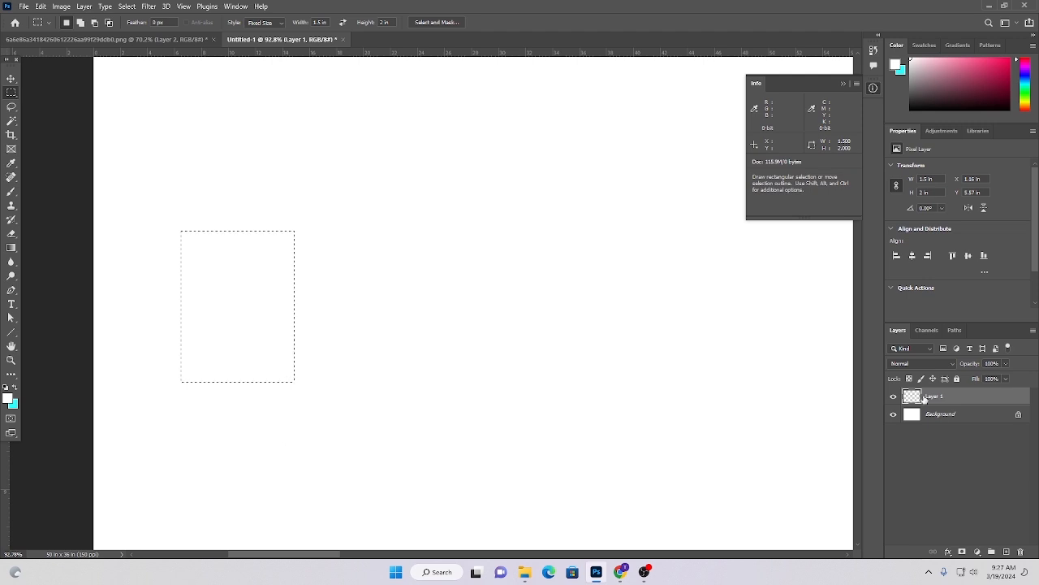
click(9, 396)
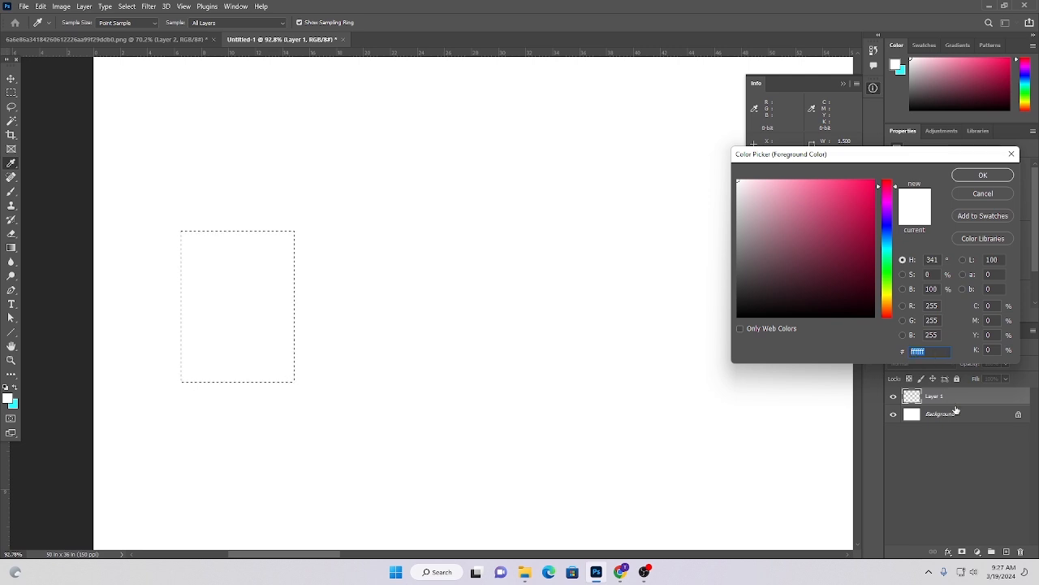
text(EE4266)
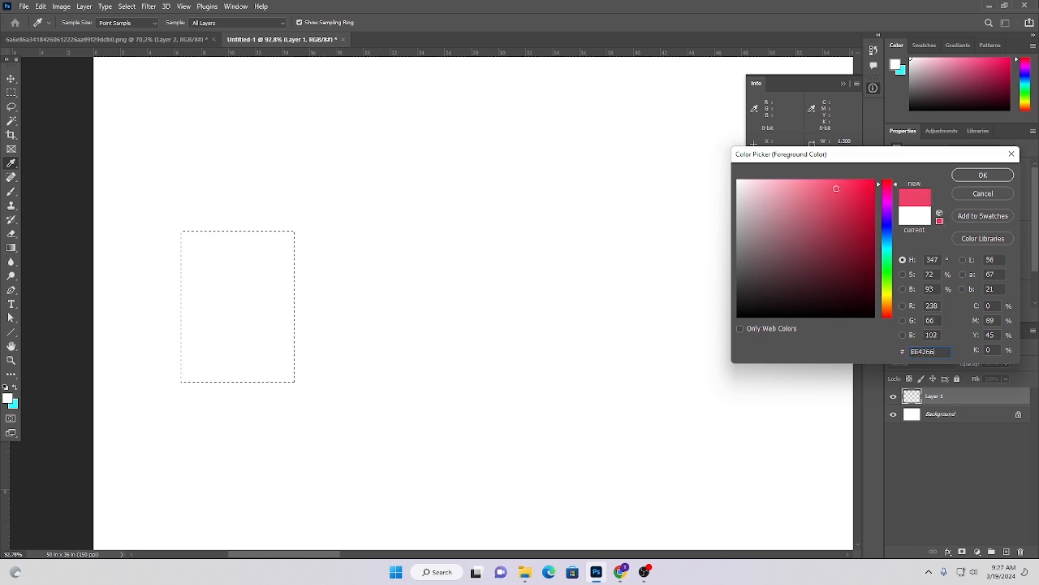
click(983, 174)
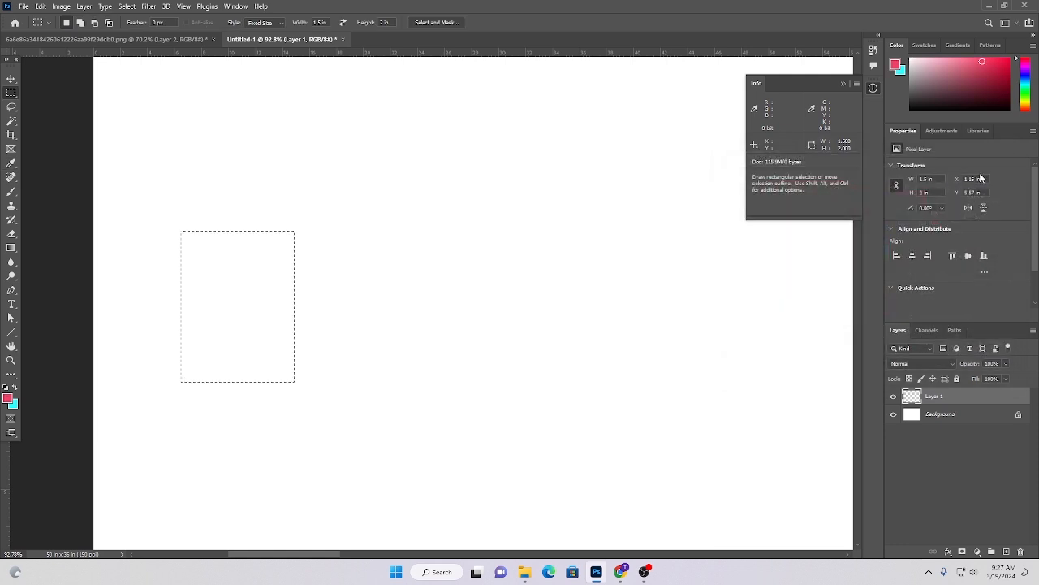
key(alt+BackSpace)
key(ctrl+d)
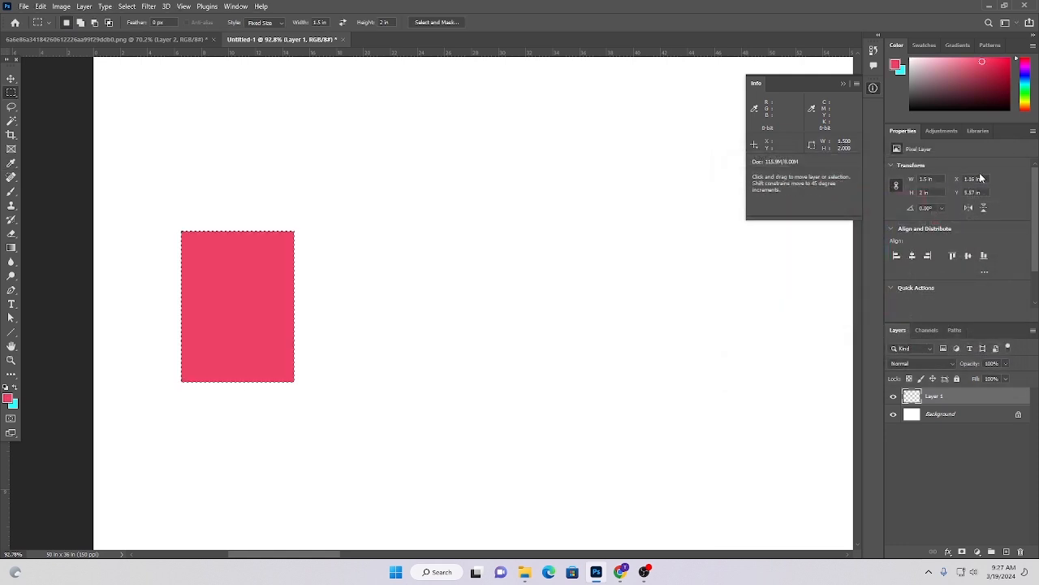
Move the red rectangle toward the canvas's upper-left corner, about 1.09 inches from the left and 1.01 inches from the top.
click(10, 78)
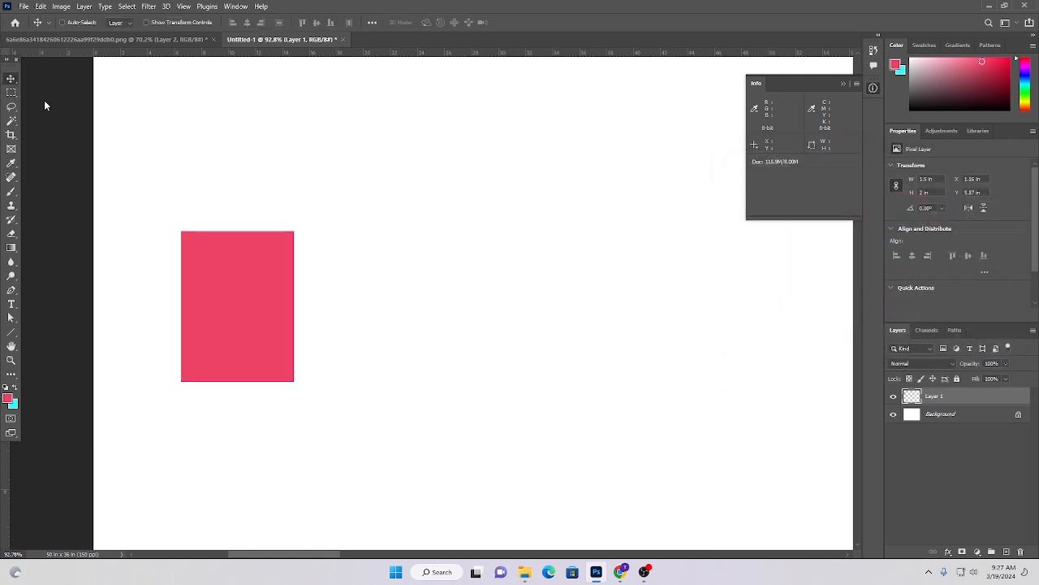
drag(460, 292, 408, 322)
scroll(414, 339, up, 4)
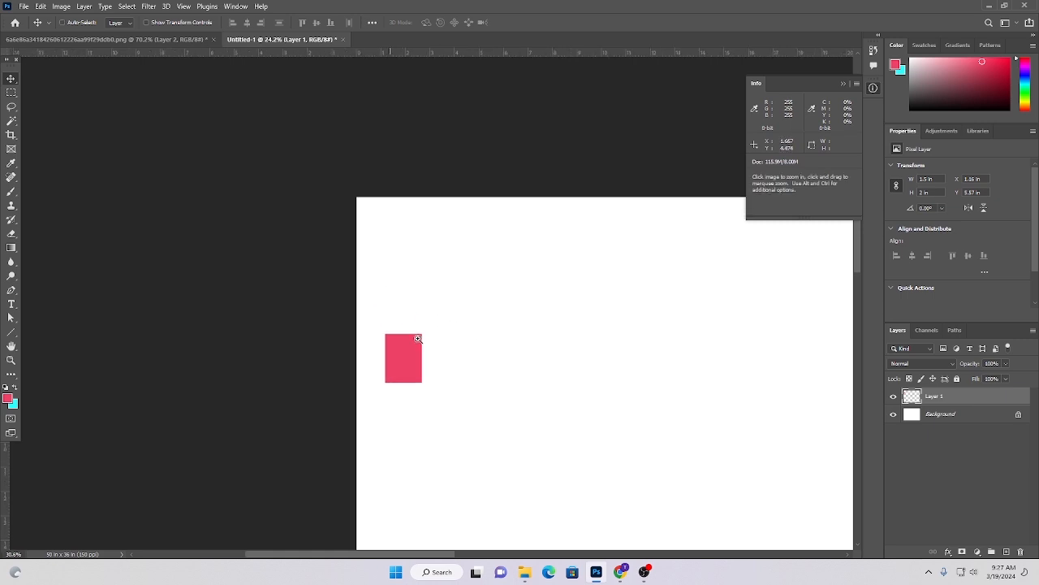
drag(414, 447, 403, 256)
scroll(420, 235, up, 5)
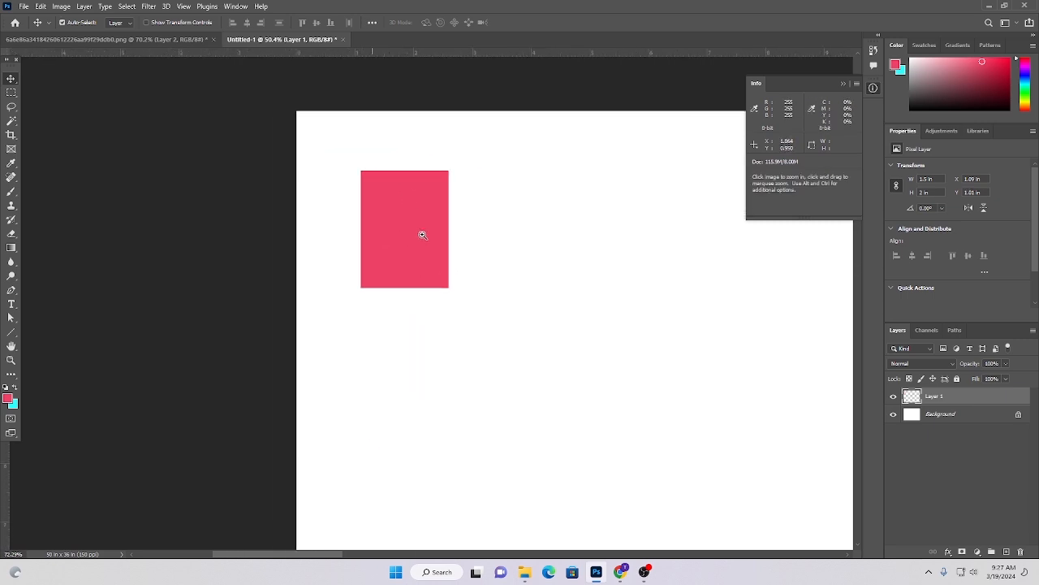
drag(631, 376, 498, 353)
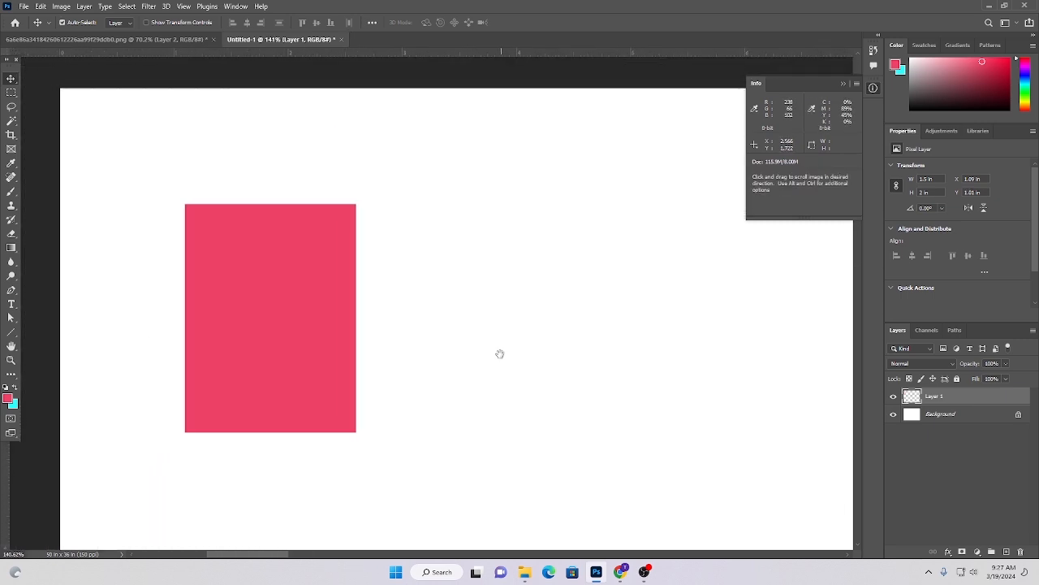
Duplicate the red rectangle to its right with a small gap and lock the copy's transparent pixels.
drag(269, 297, 401, 320)
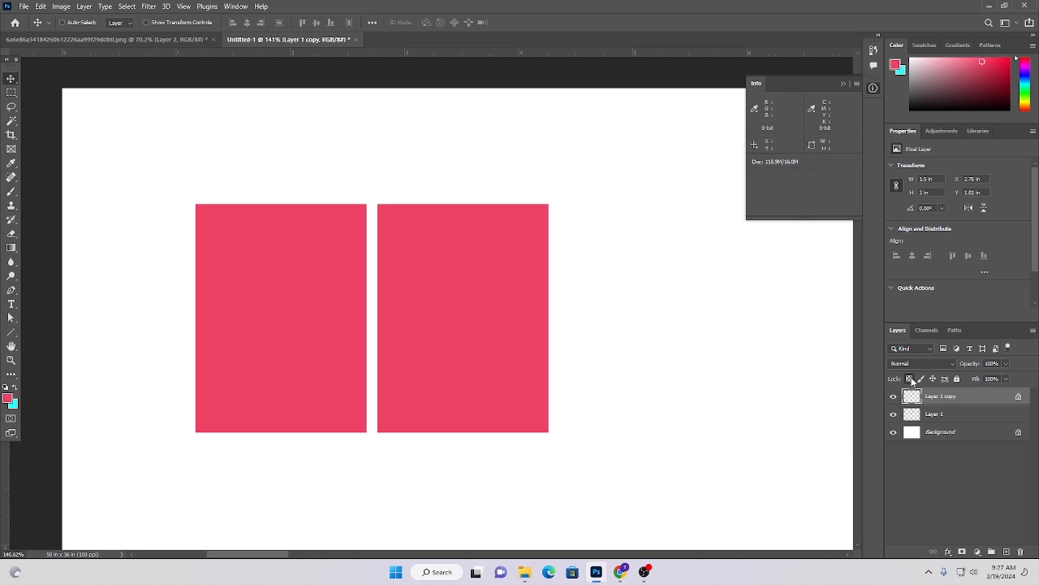
click(893, 397)
click(892, 397)
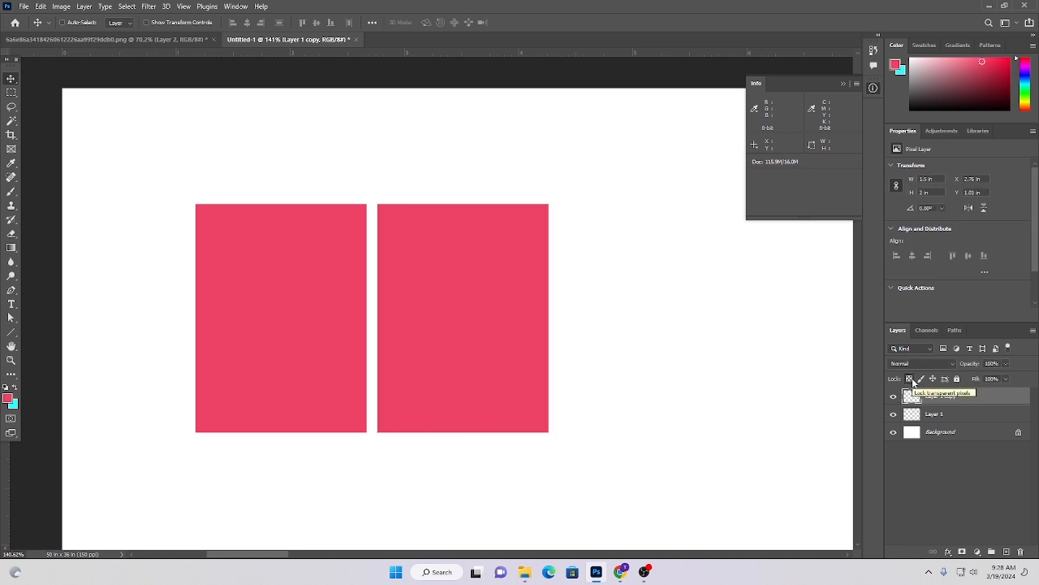
Try filling the copied layer with the cyan background color, first with transparent pixels unlocked and again with them locked, undoing each fill.
key(ctrl+BackSpace)
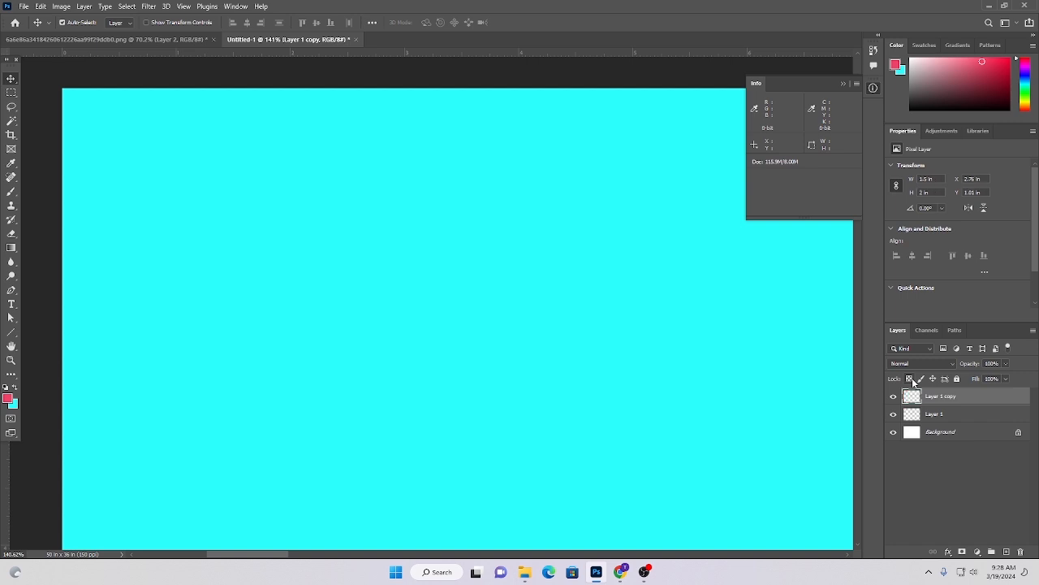
key(ctrl+z)
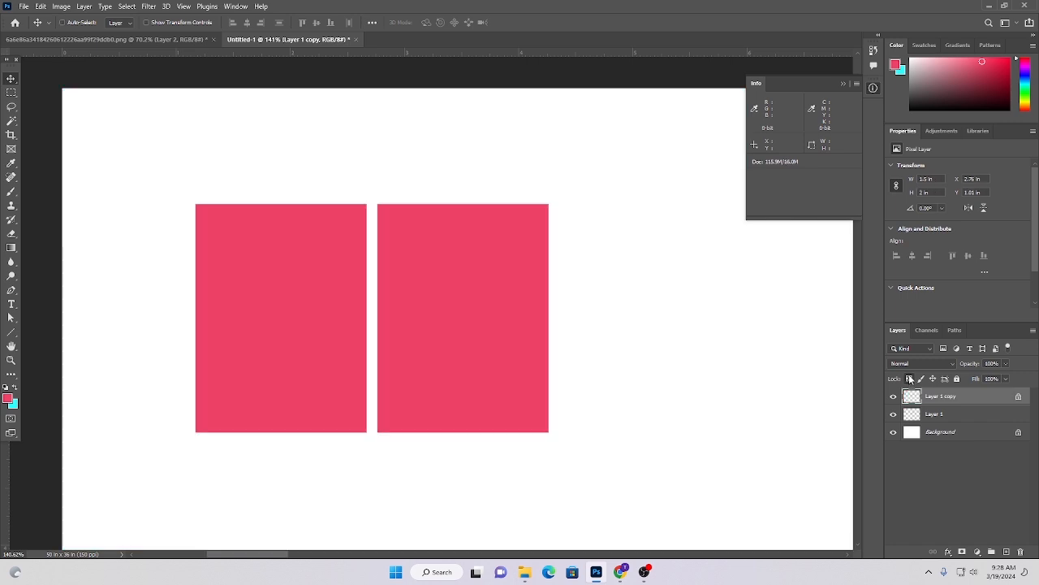
key(ctrl+BackSpace)
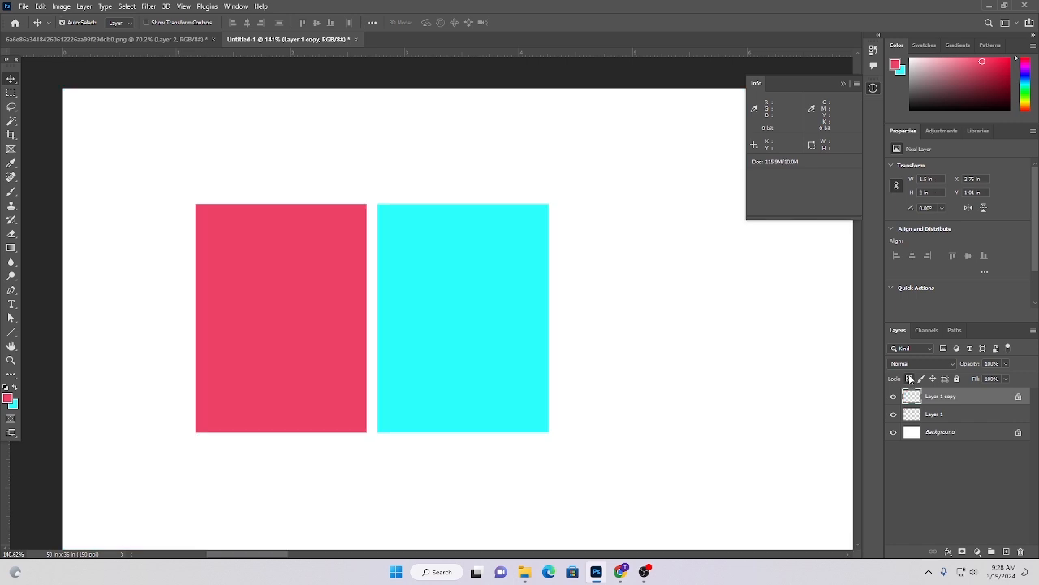
key(ctrl+z)
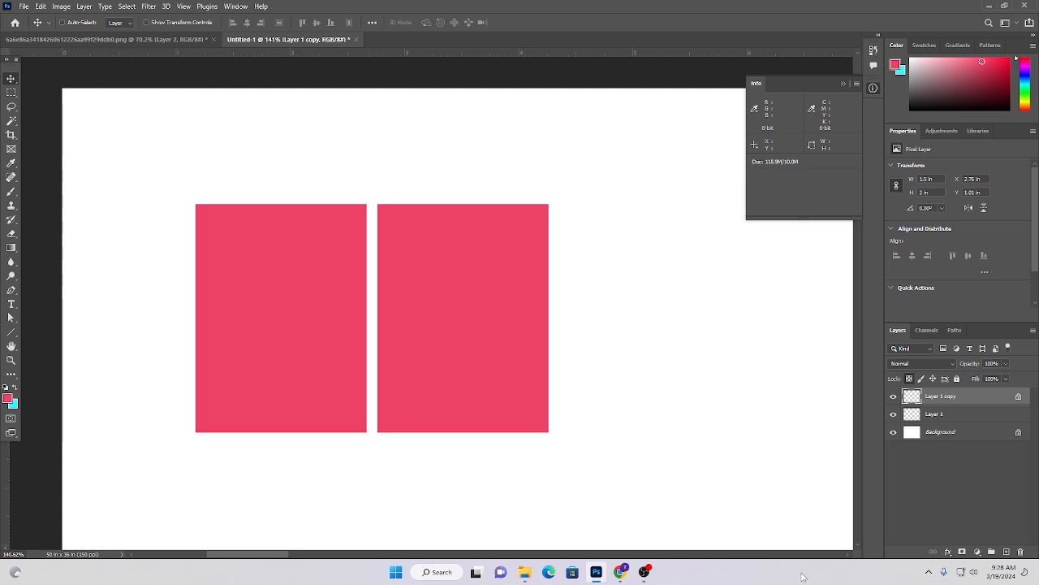
Switch to Color Hunt in Chrome and copy the purple color's code from the purple and pink palette.
scroll(679, 550, down, 1)
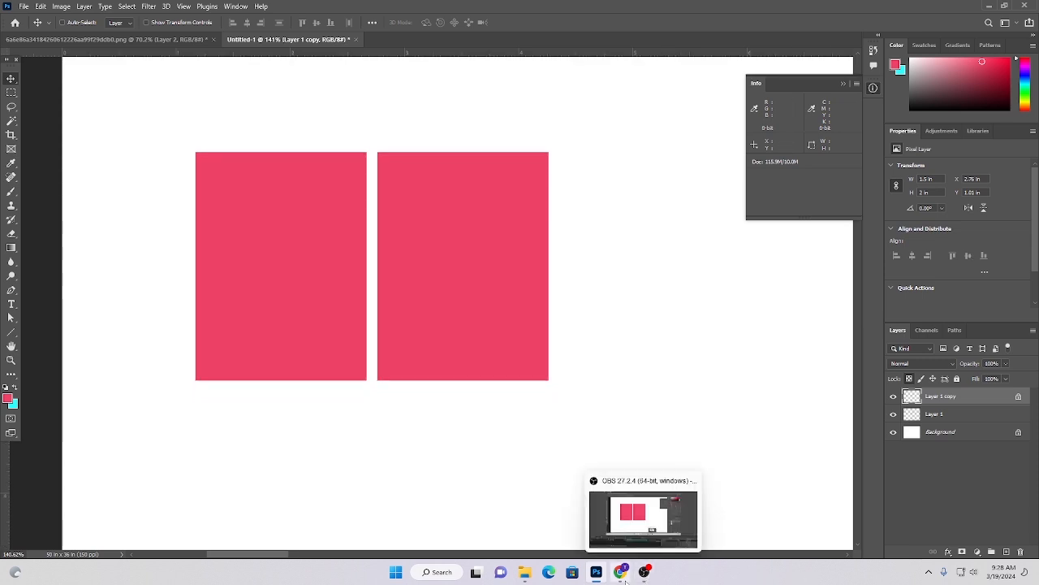
click(636, 536)
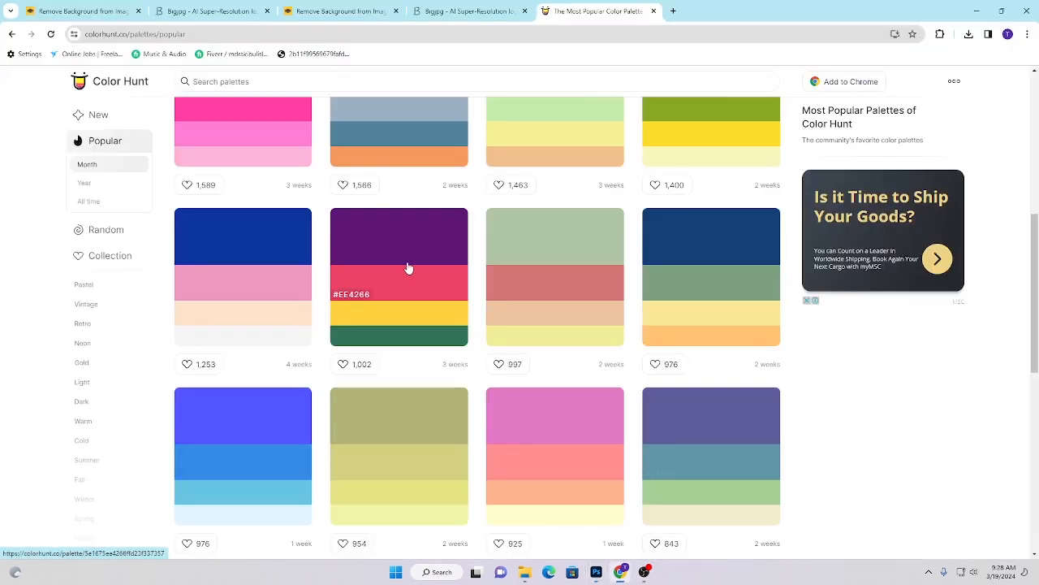
scroll(409, 268, up, 2)
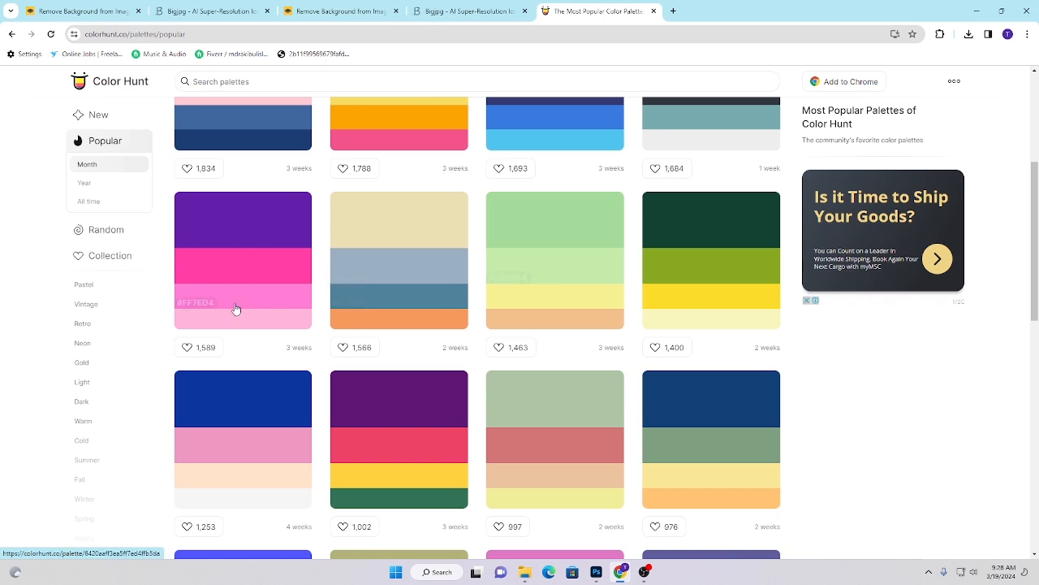
click(202, 244)
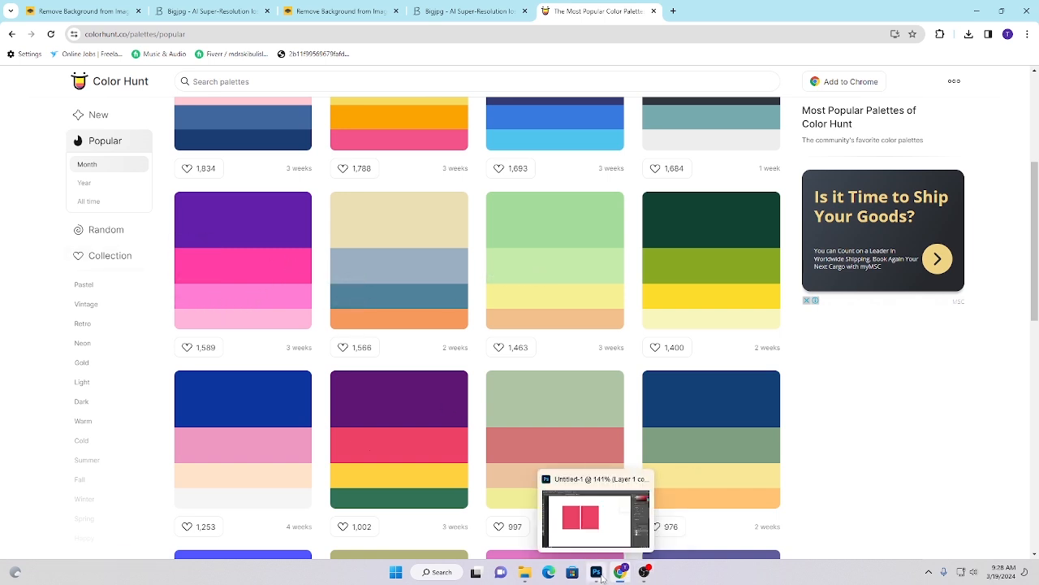
Return to Photoshop, set the foreground color to 6420AA, and fill the copied rectangle with it.
click(596, 572)
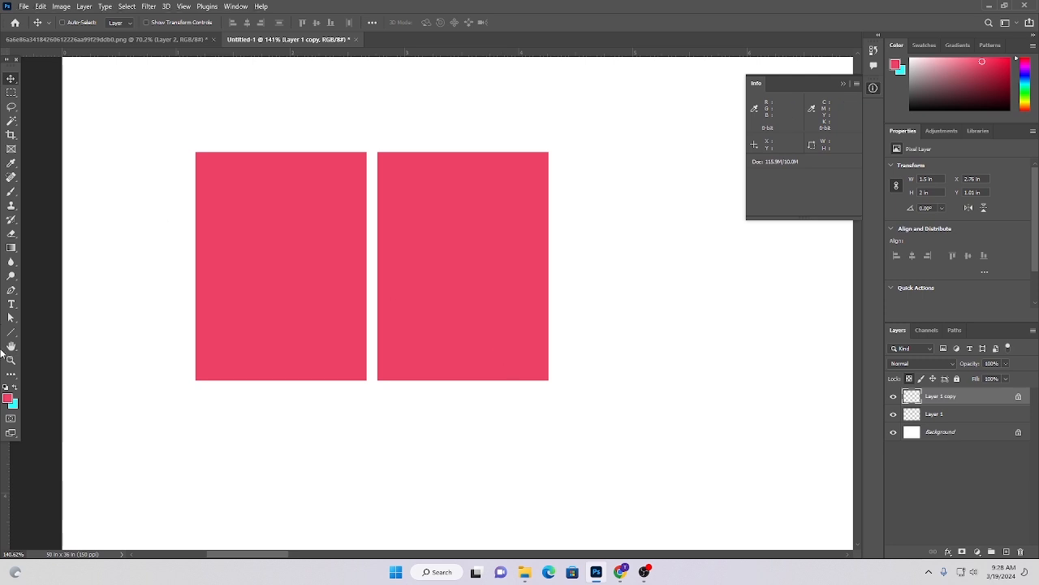
click(7, 398)
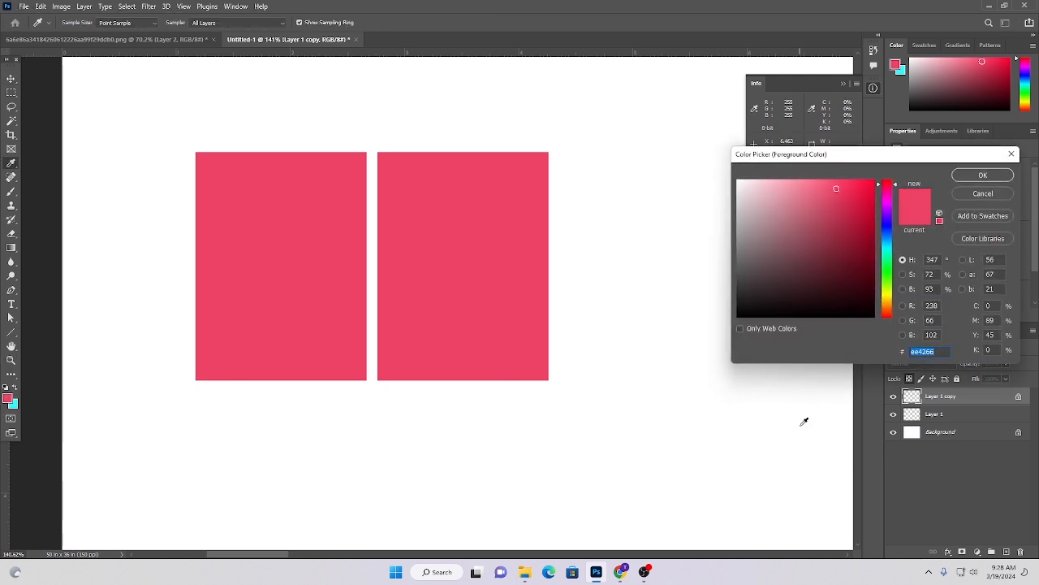
key(ctrl+v)
click(979, 177)
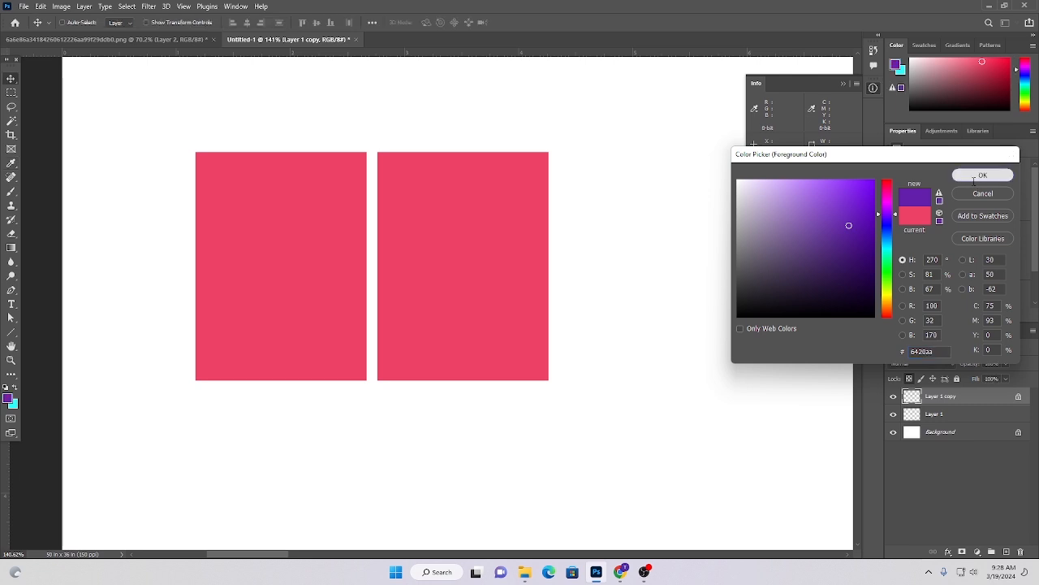
key(alt+BackSpace)
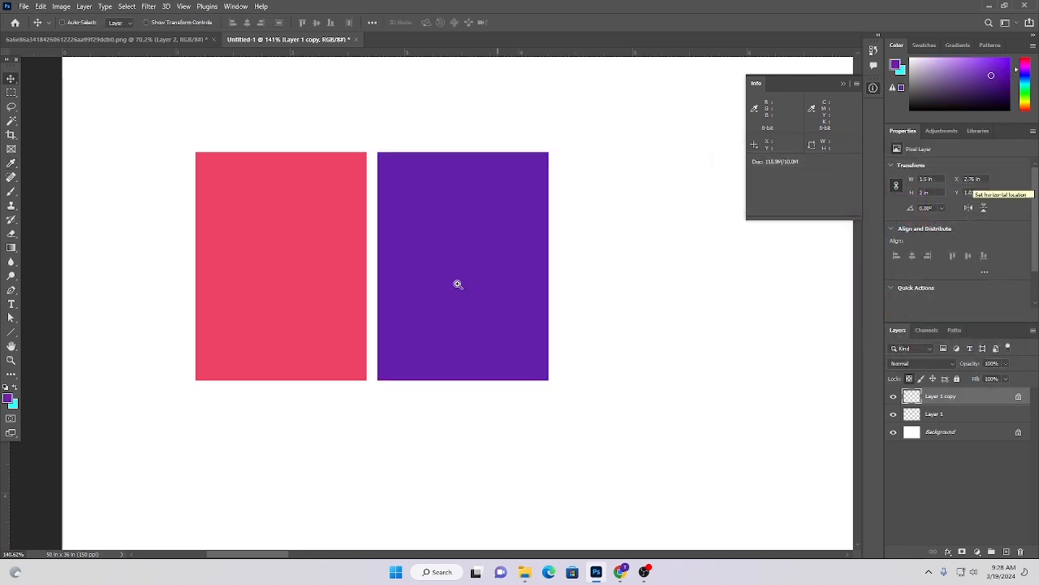
scroll(458, 283, down, 3)
scroll(504, 290, down, 1)
scroll(520, 309, up, 3)
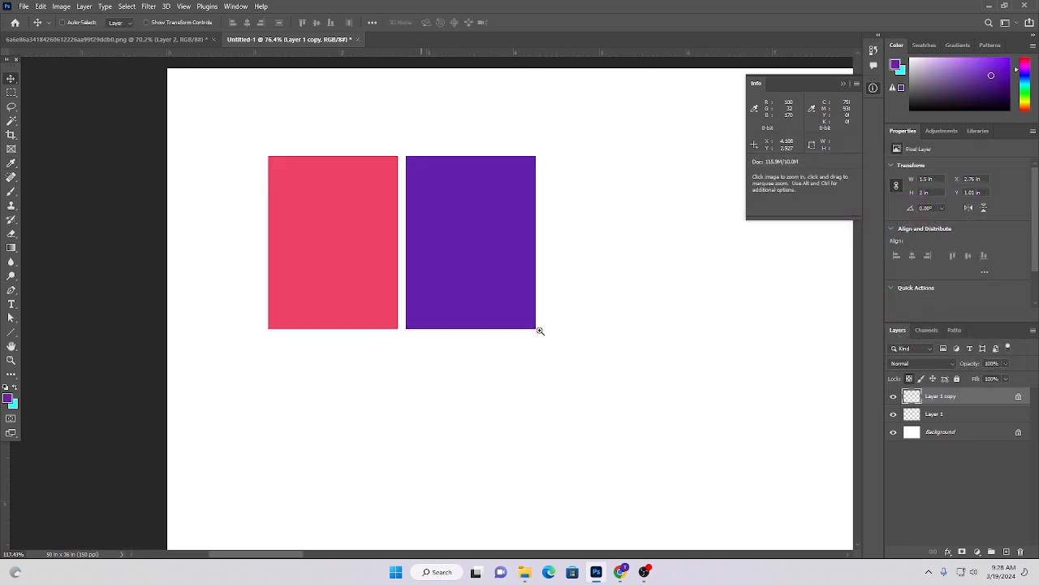
Add a text label reading 6420AA and place it centered just below the purple rectangle.
scroll(540, 331, up, 1)
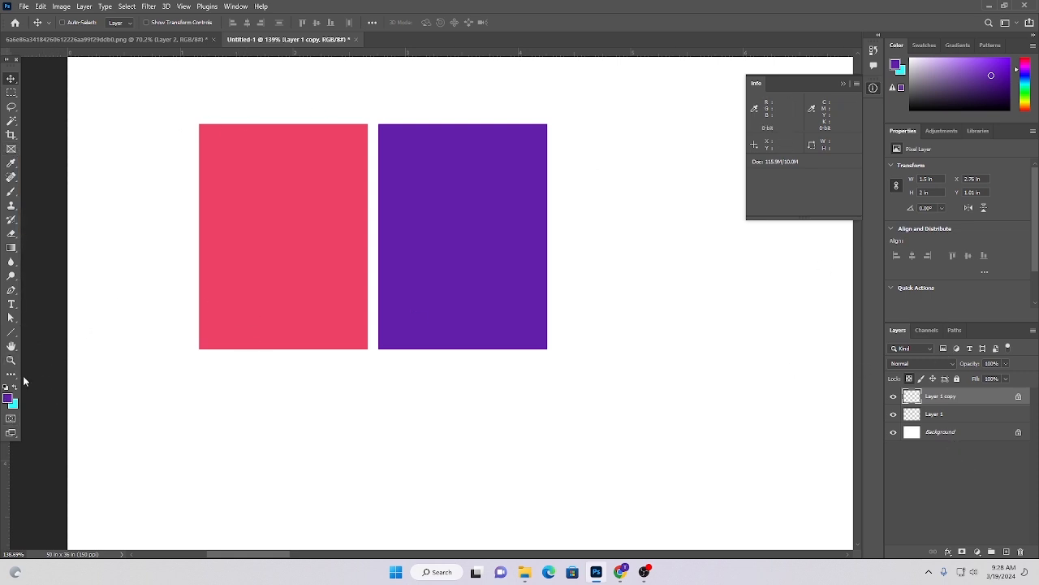
click(233, 383)
click(236, 375)
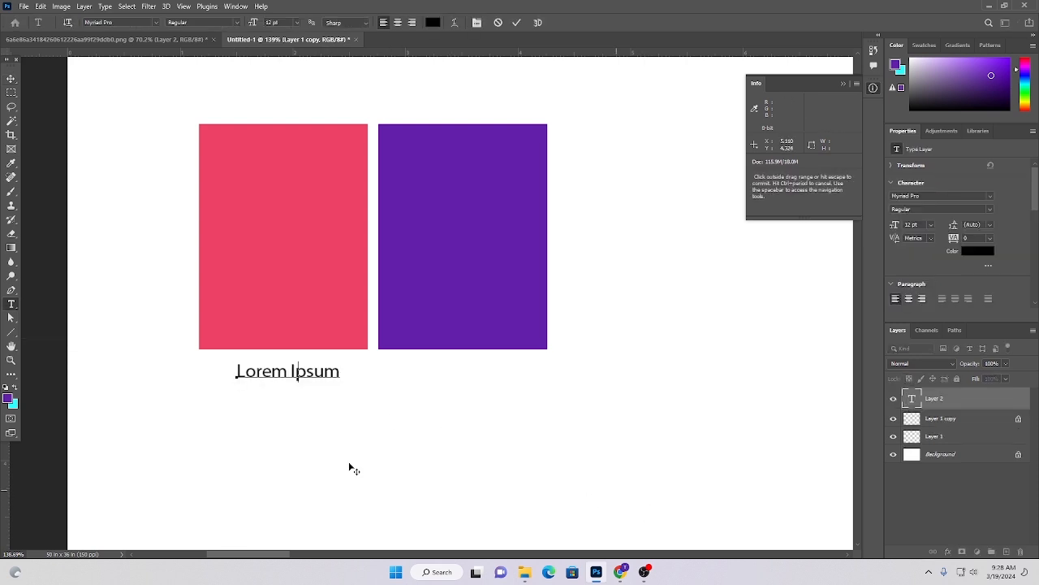
key(ctrl+v)
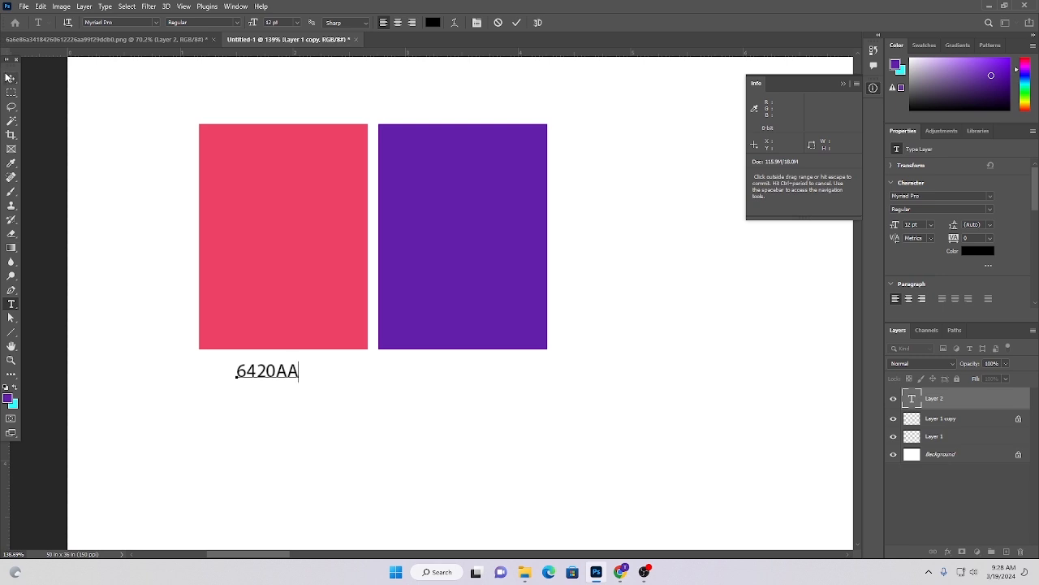
click(11, 78)
drag(305, 372, 460, 376)
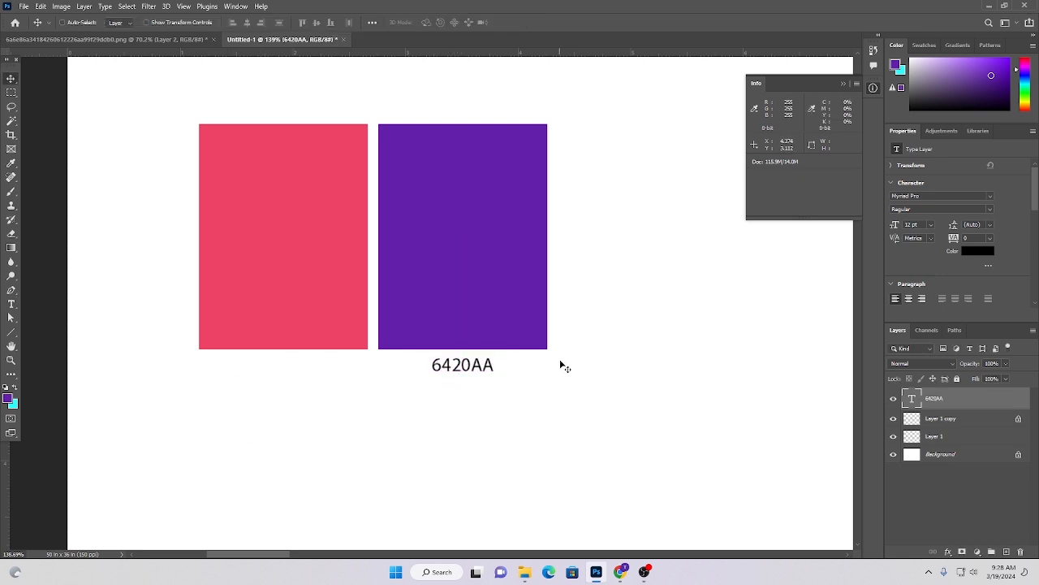
Sample the red rectangle's color as the foreground color and copy its hex code from the Color Picker.
scroll(390, 380, down, 2)
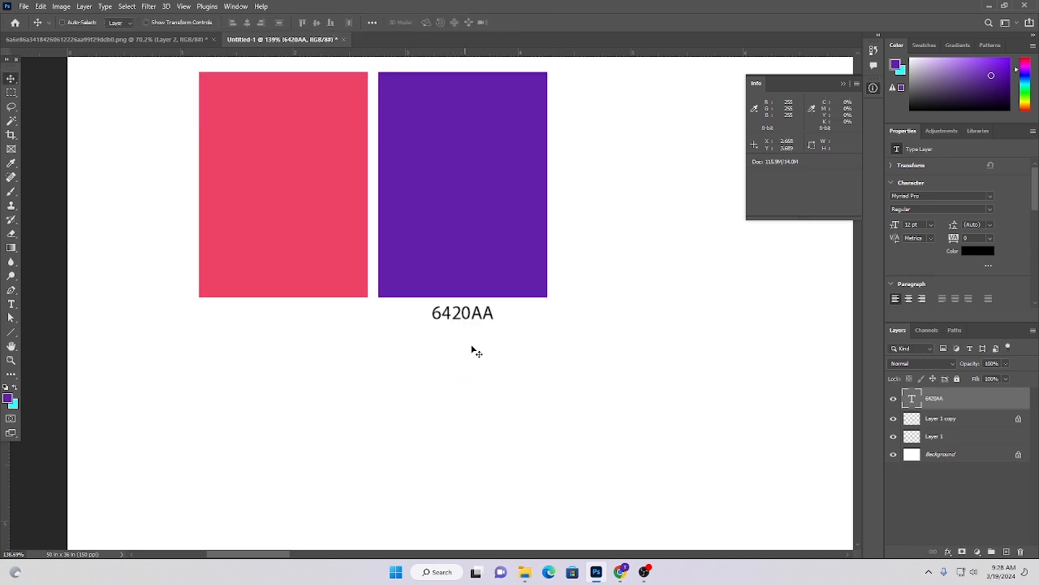
click(12, 163)
click(299, 163)
click(8, 398)
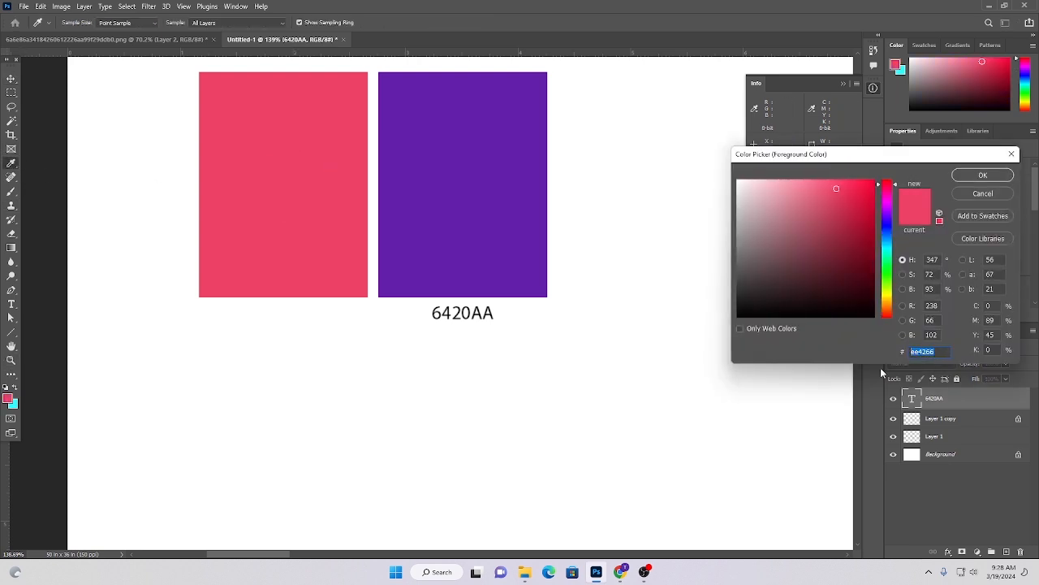
click(982, 176)
Duplicate the 6420AA label to just below the red rectangle and replace the copy's text with ee4266.
click(12, 79)
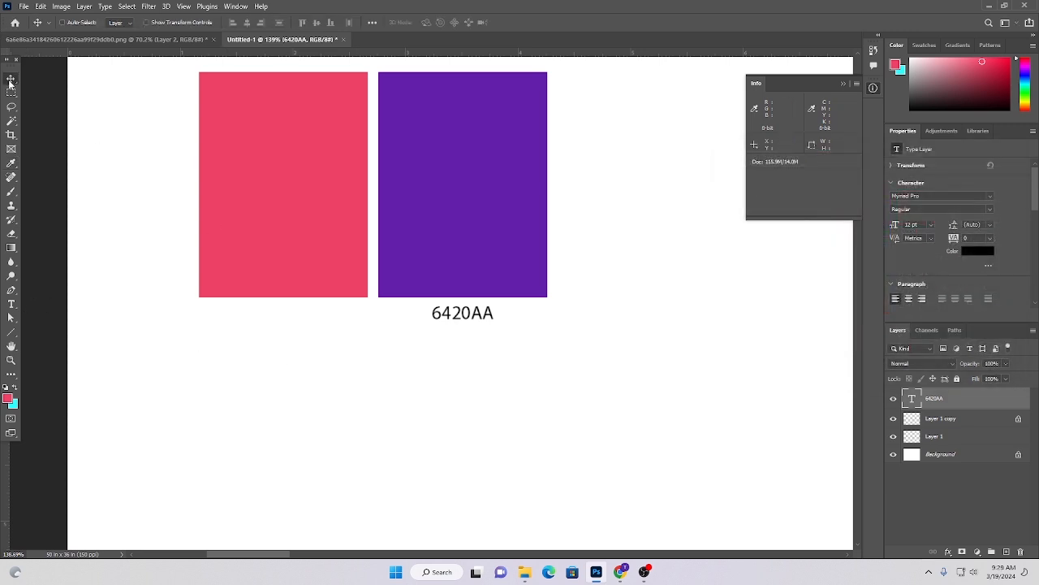
drag(471, 322, 292, 323)
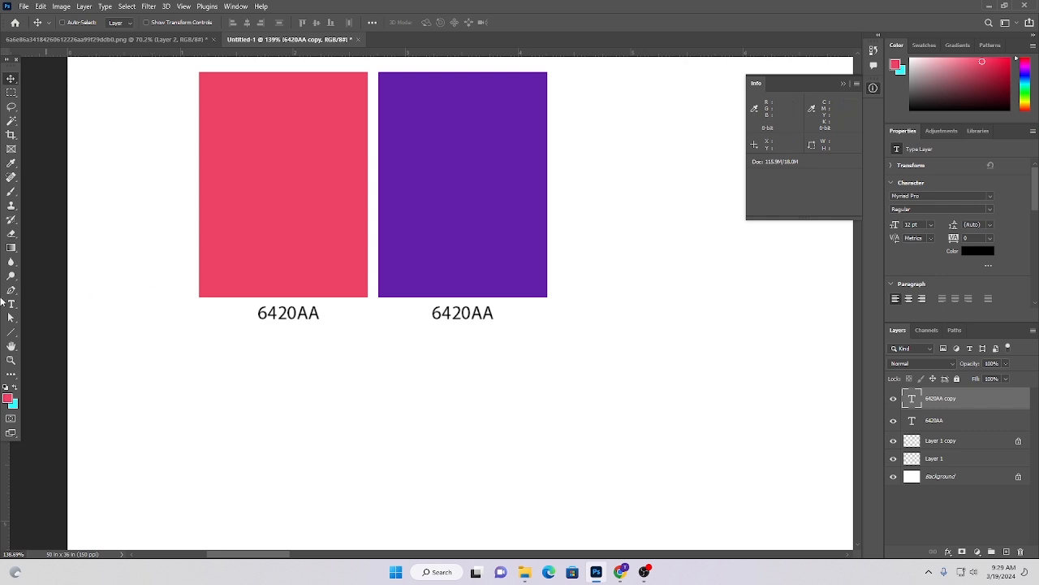
click(11, 305)
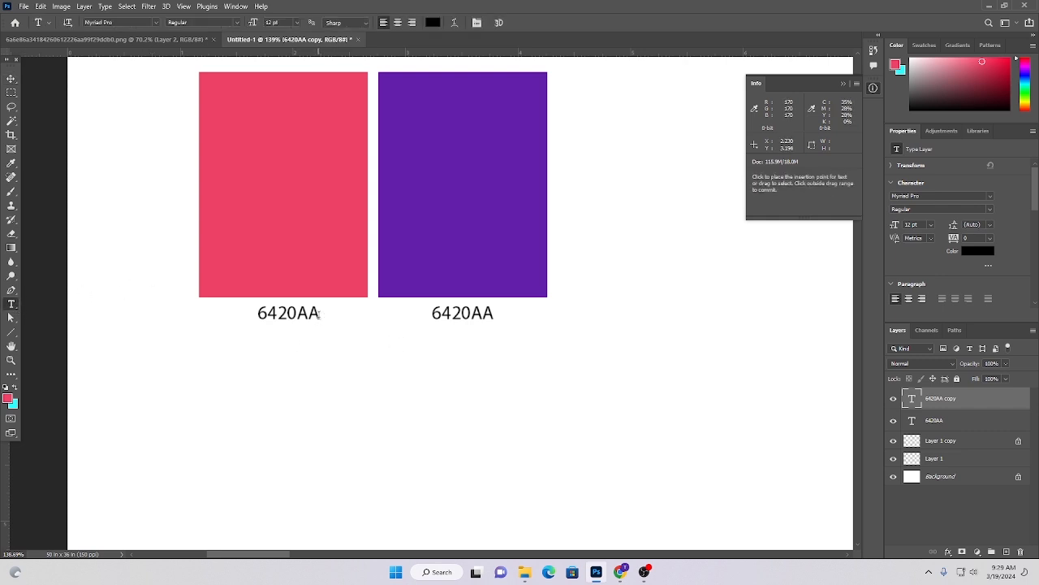
drag(320, 315, 208, 313)
key(ctrl+v)
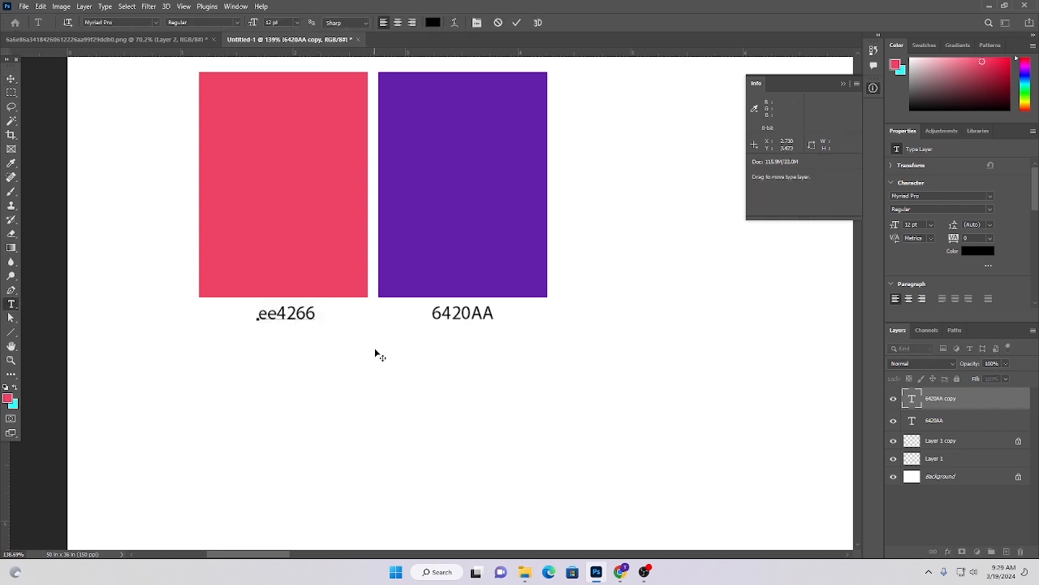
key(ctrl+Return)
key(v)
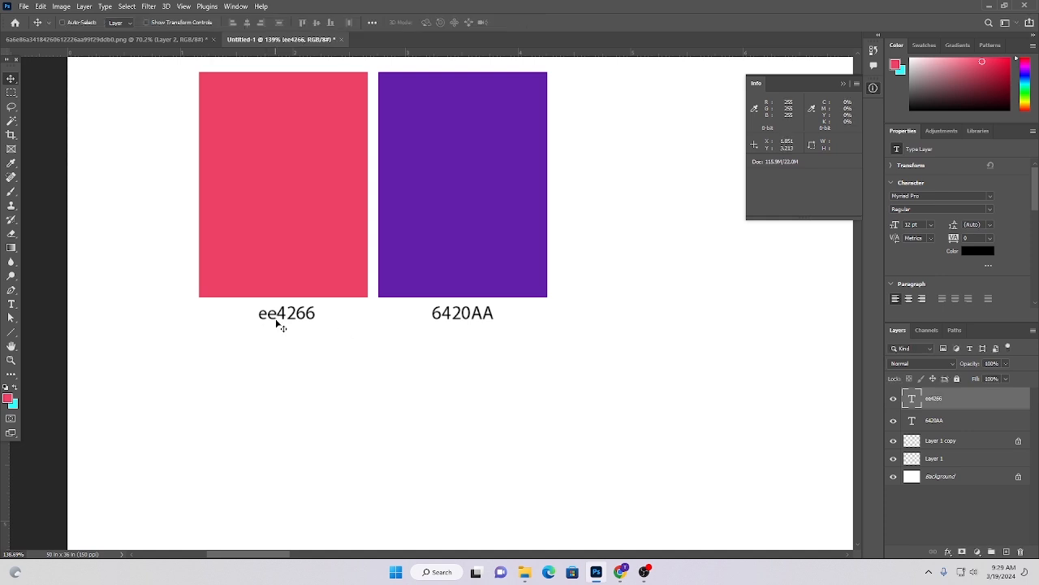
Set the foreground color to the purple rectangle's code, 6420AA, by entering the hex value manually.
scroll(463, 294, up, 2)
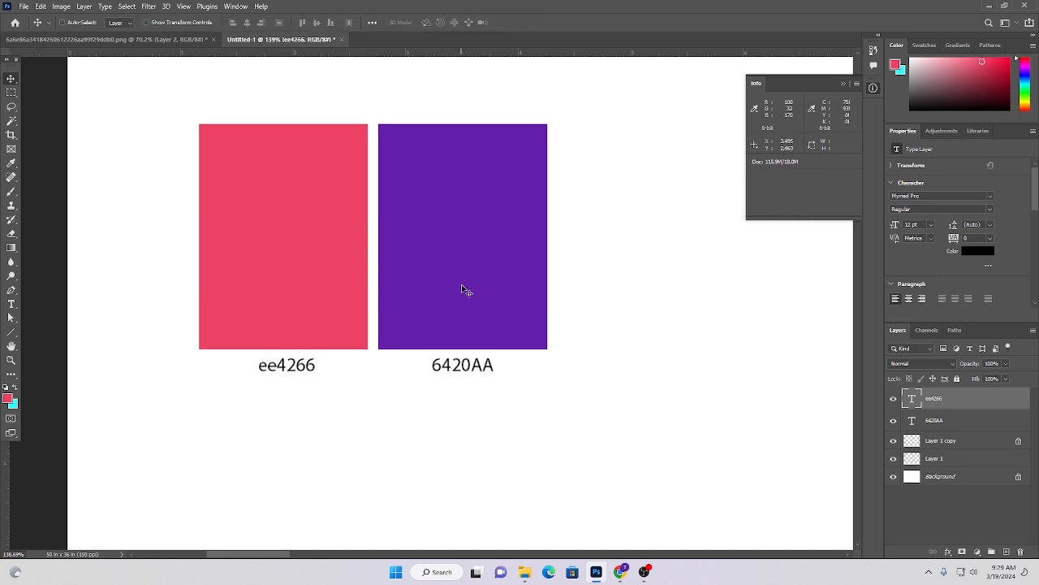
scroll(466, 291, down, 2)
scroll(467, 325, up, 2)
click(10, 399)
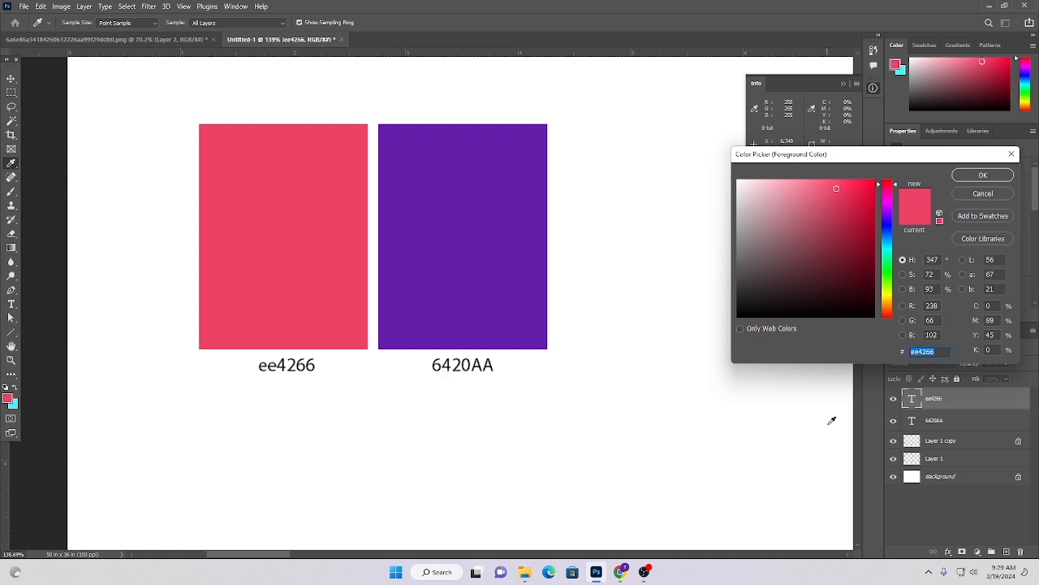
text(6420)
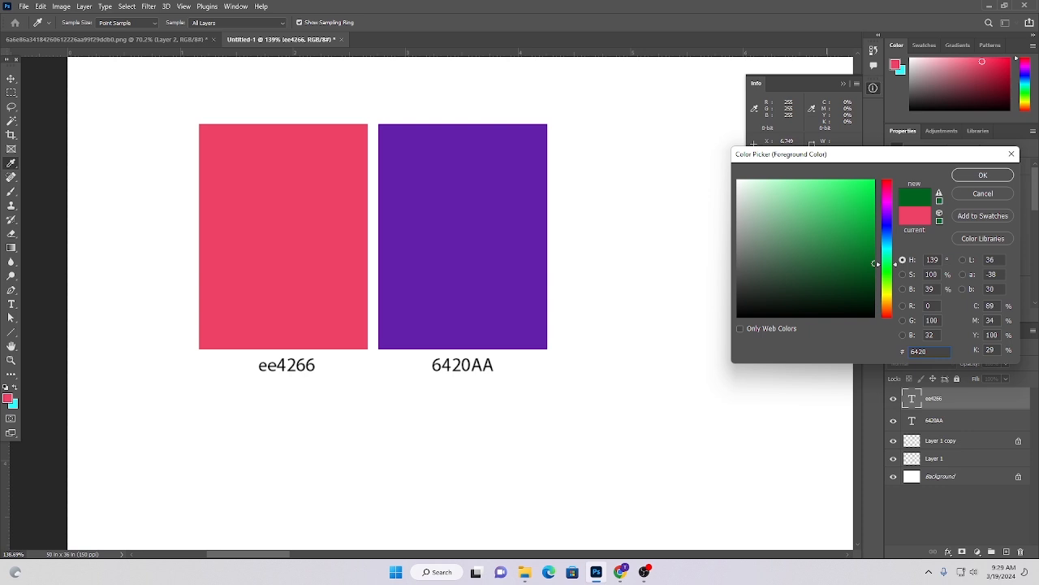
text(aa)
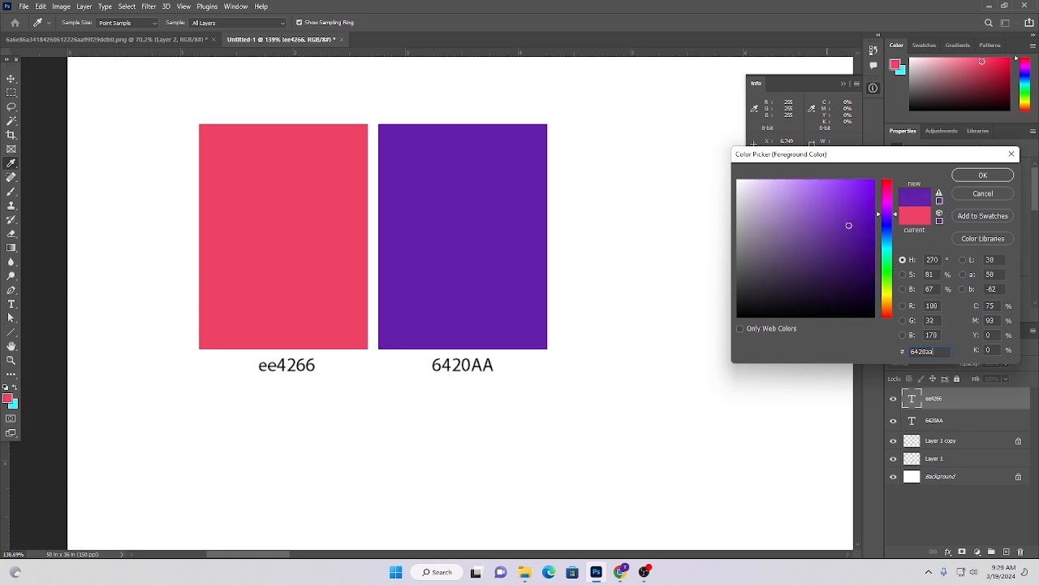
key(BackSpace)
key(BackSpace)
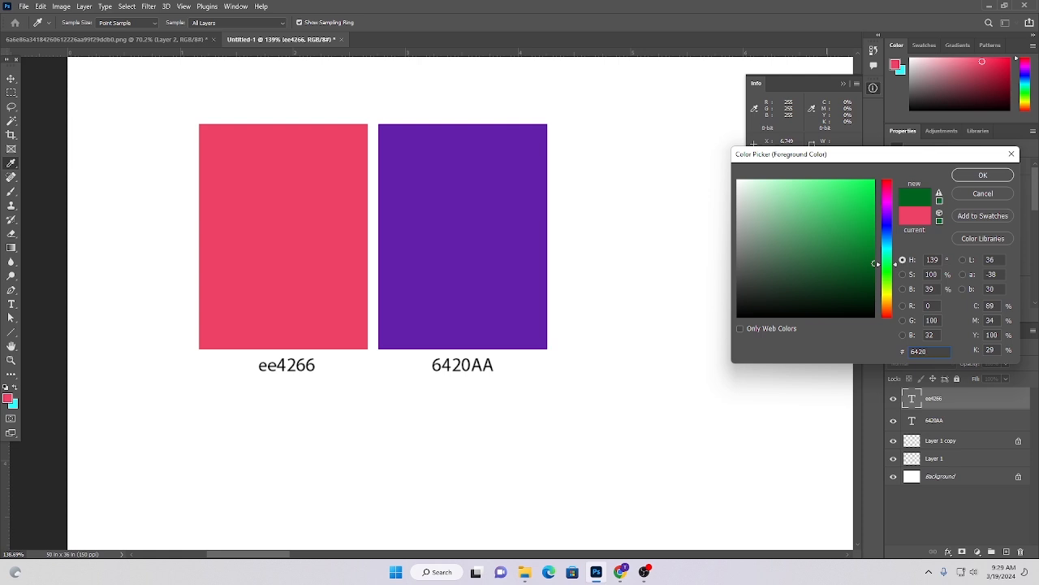
text(AA)
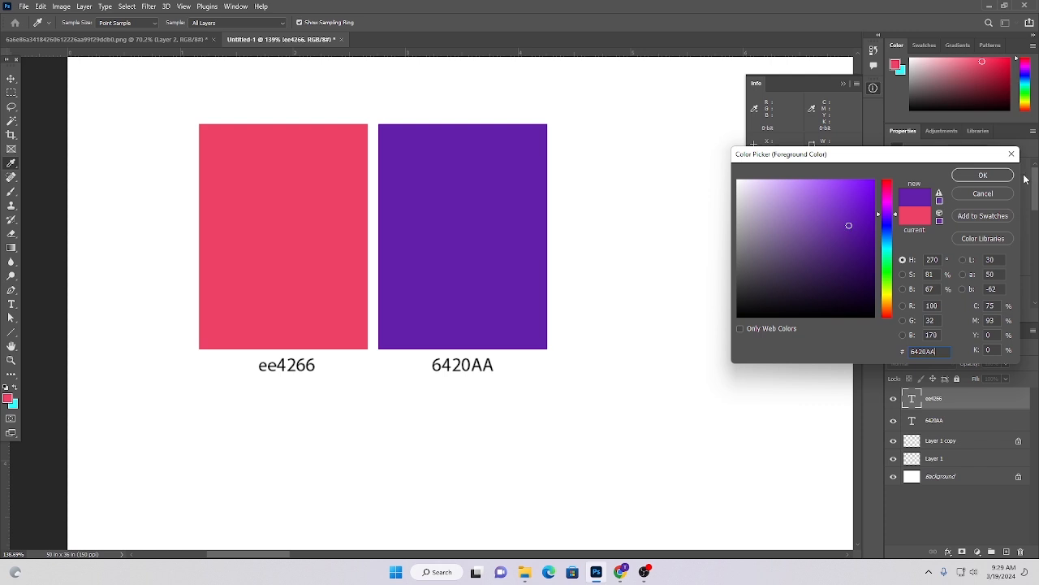
click(983, 176)
Delete both color code text layers below the red and purple rectangles.
scroll(394, 402, up, 1)
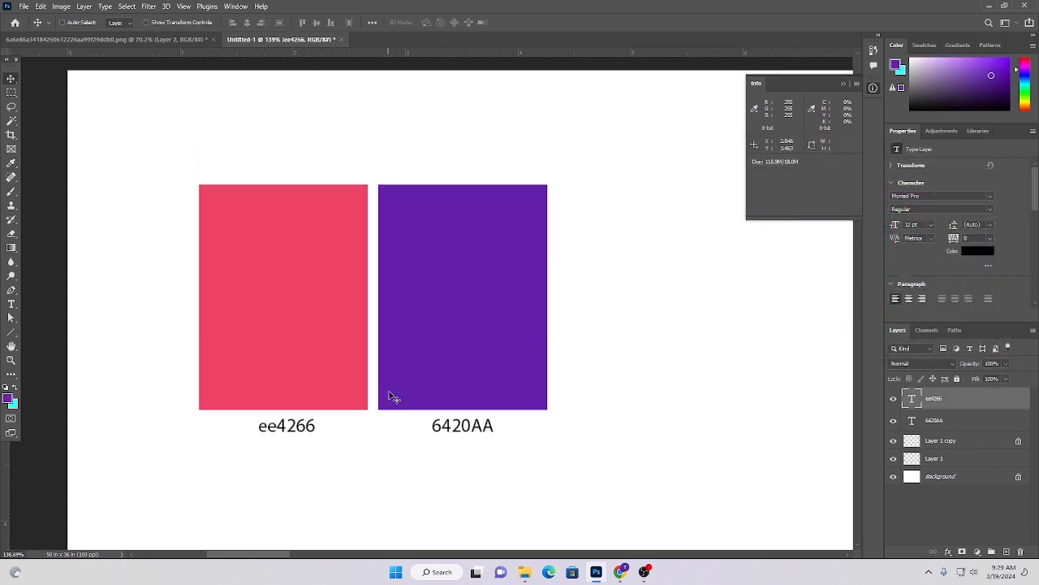
scroll(390, 397, down, 5)
scroll(603, 417, down, 1)
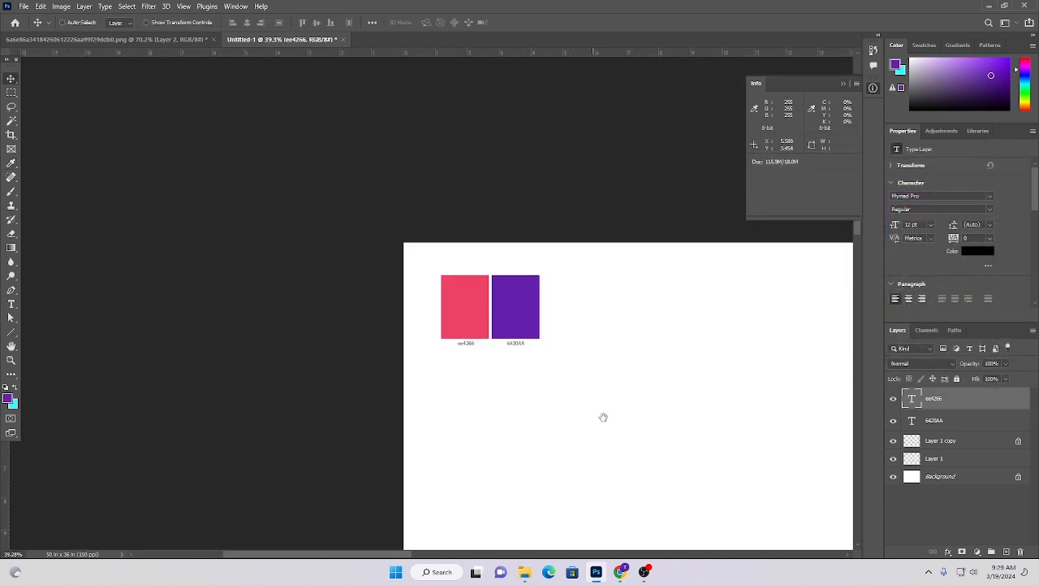
drag(603, 417, 441, 298)
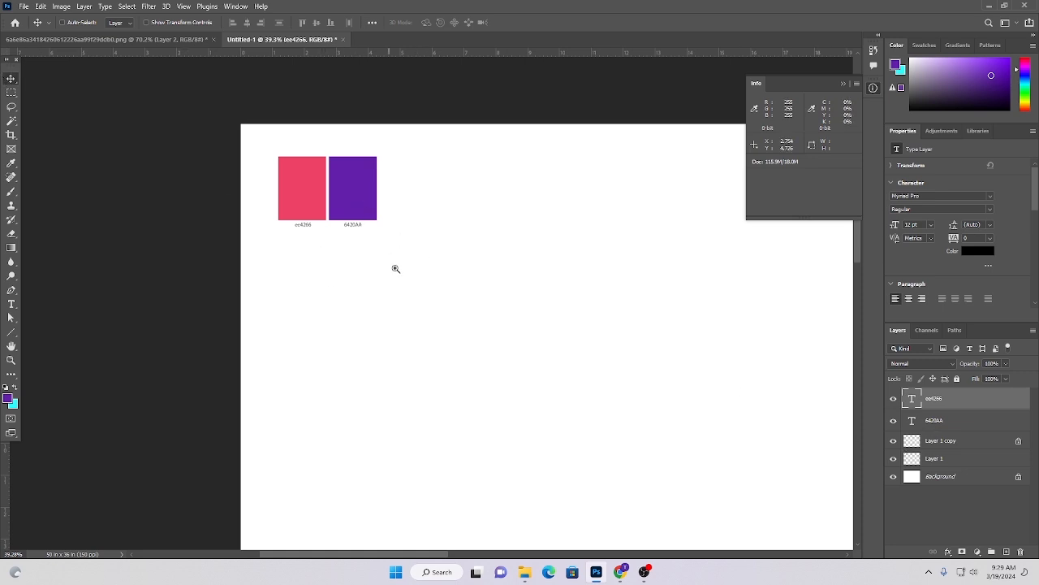
scroll(395, 267, up, 4)
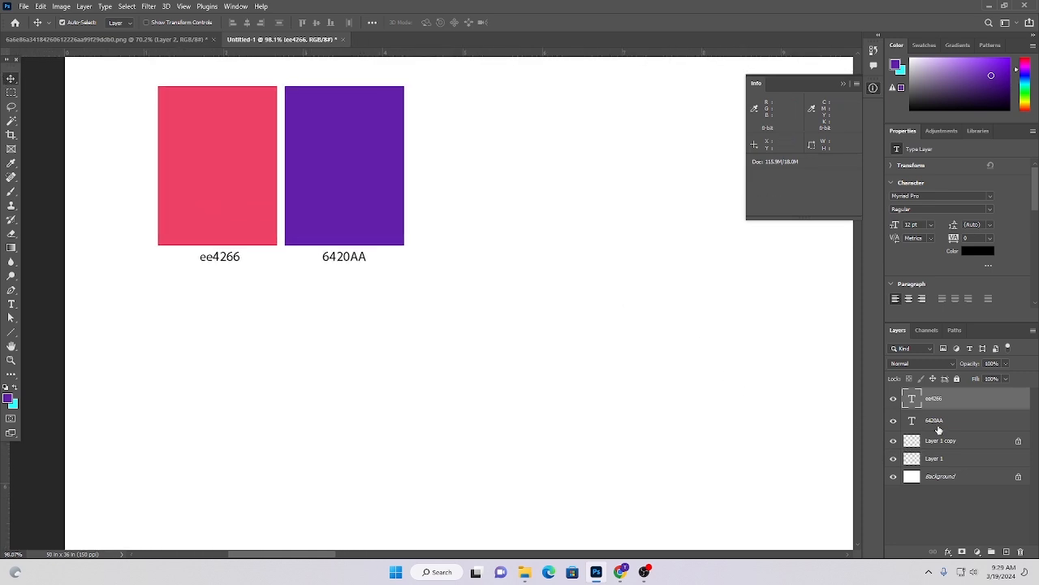
shift+click(934, 420)
key(Delete)
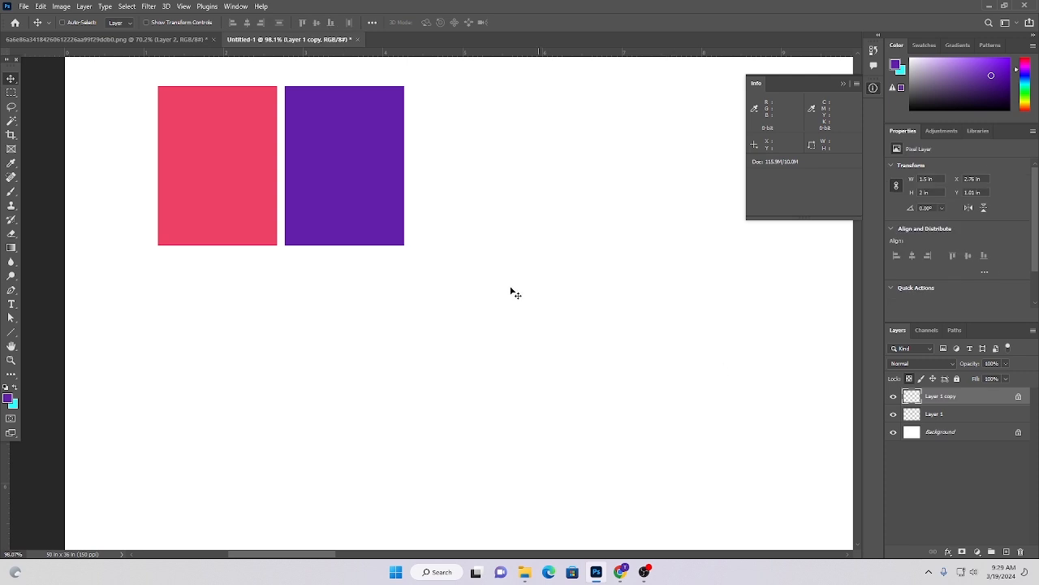
Duplicate the purple rectangle to its right with a small gap, and copy the light green color's code from Color Hunt in Chrome.
drag(311, 197, 462, 174)
click(620, 571)
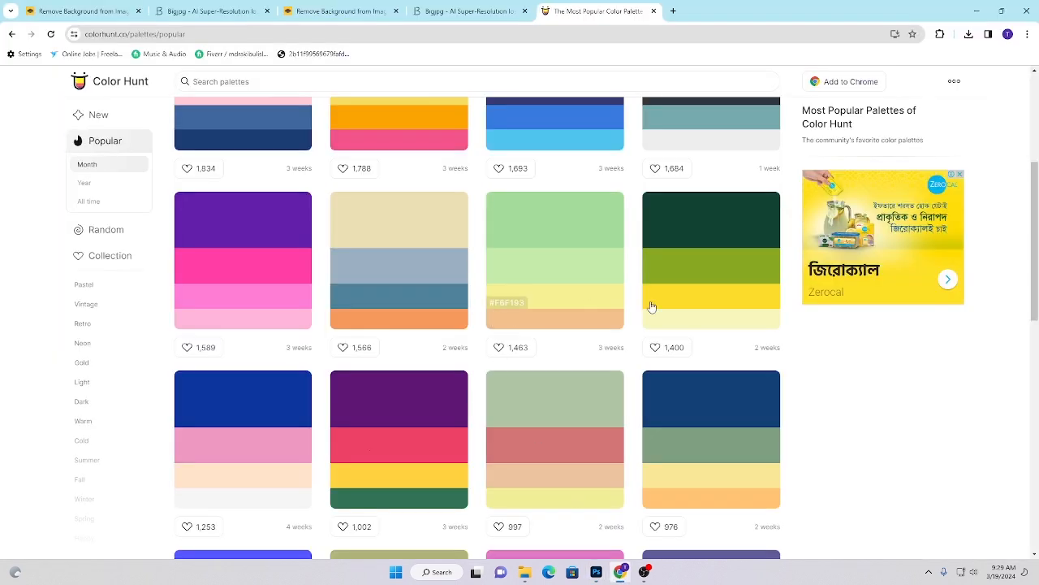
click(525, 239)
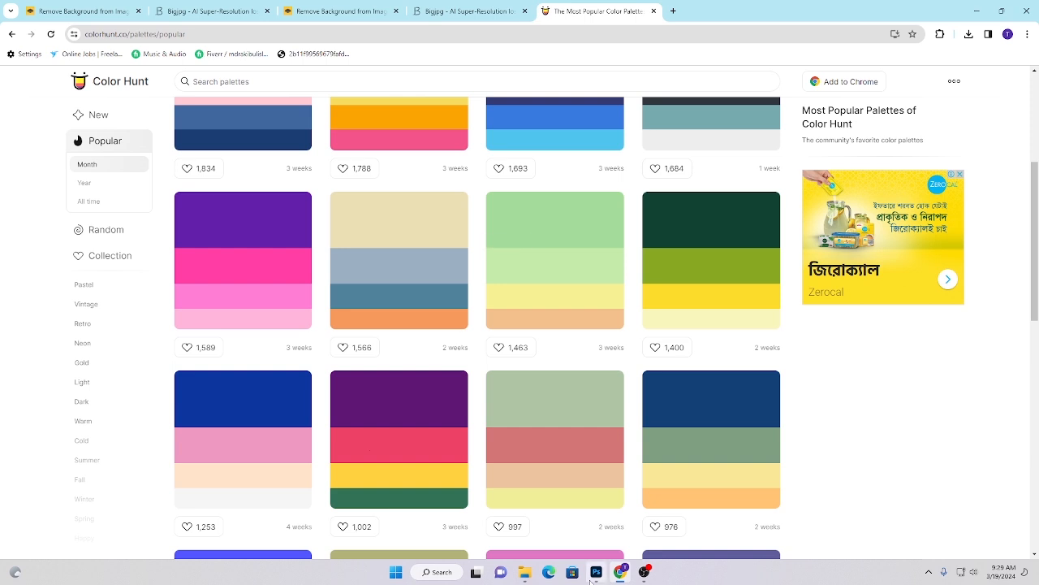
Return to Photoshop, set the foreground color to A5DD9B, and fill the newly copied third rectangle with it.
click(606, 575)
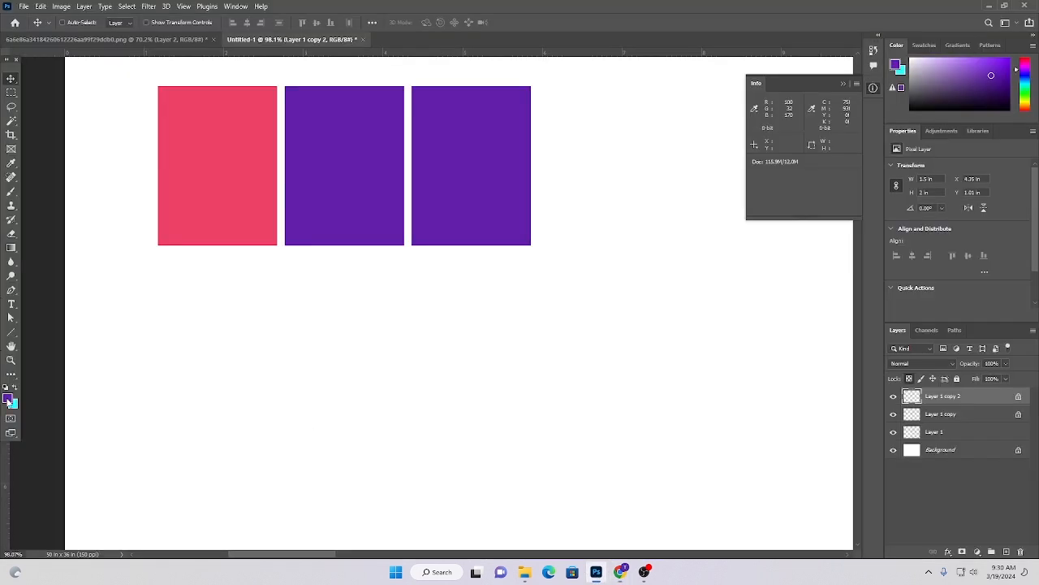
click(8, 397)
key(ctrl+v)
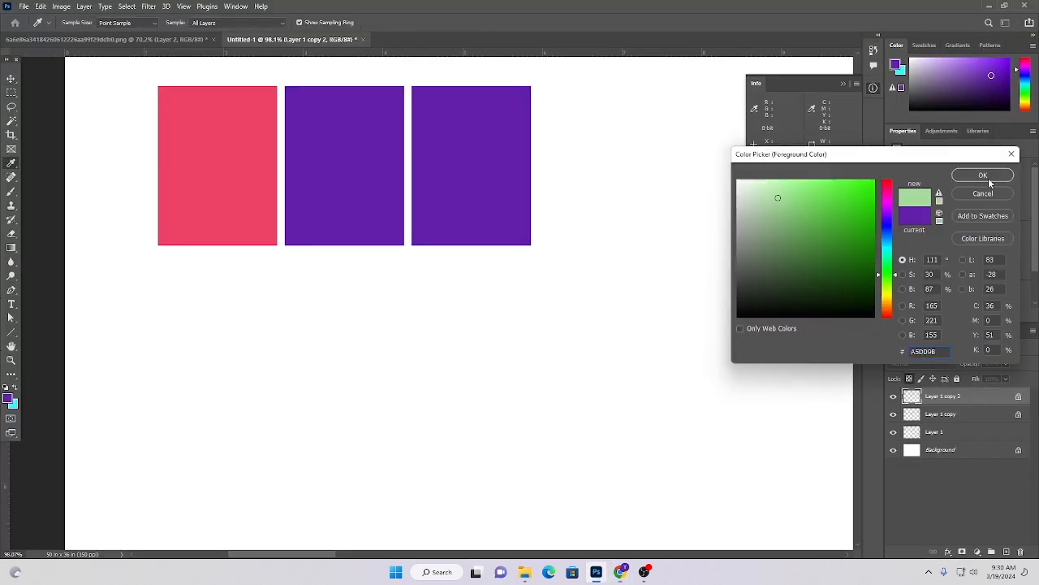
click(984, 176)
key(v)
key(alt+BackSpace)
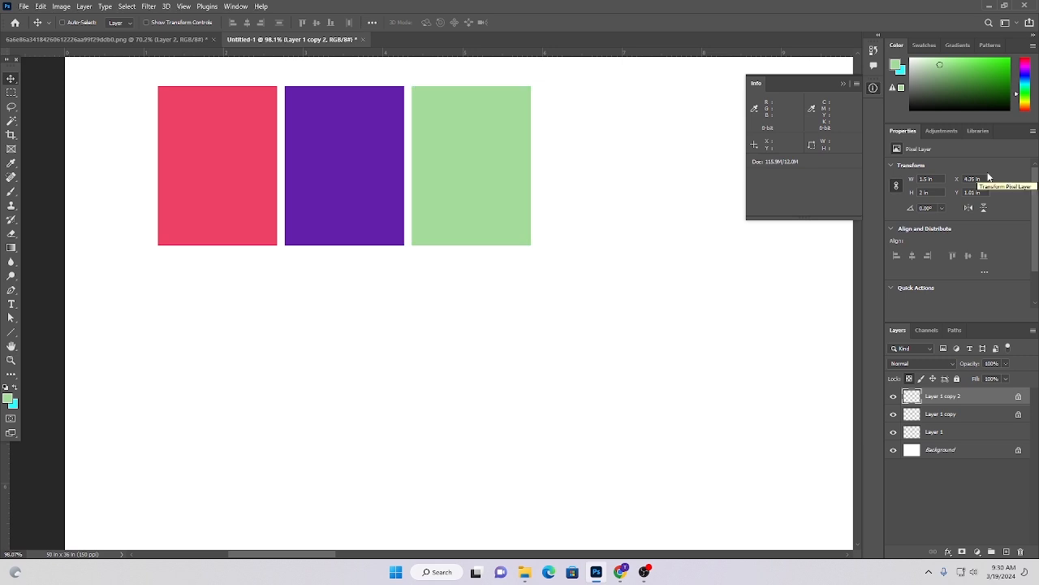
key(ctrl+0)
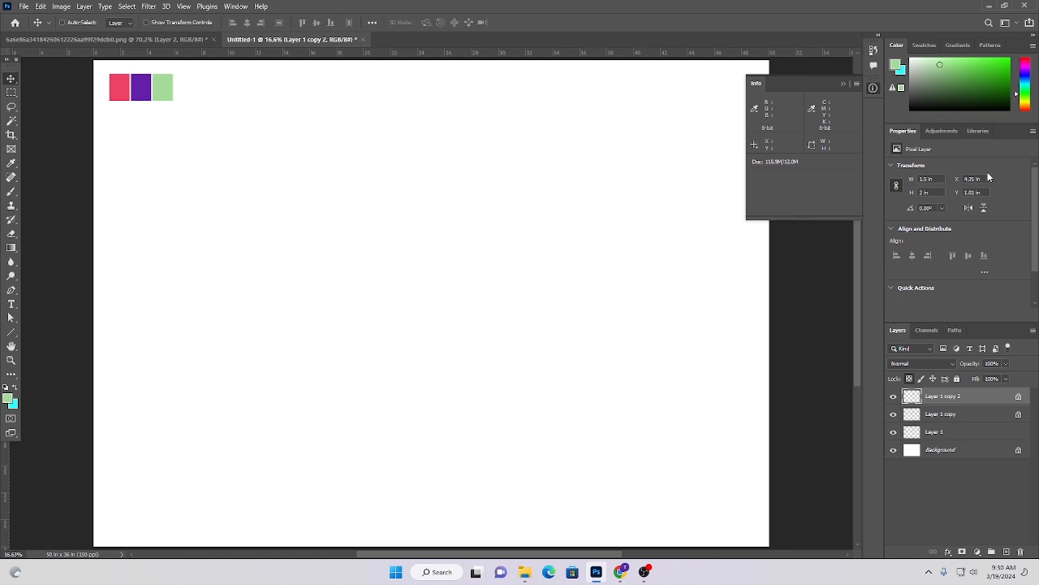
Switch to Color Hunt in Chrome and browse the palettes in the Coffee and Gold categories.
click(621, 572)
scroll(106, 268, down, 10)
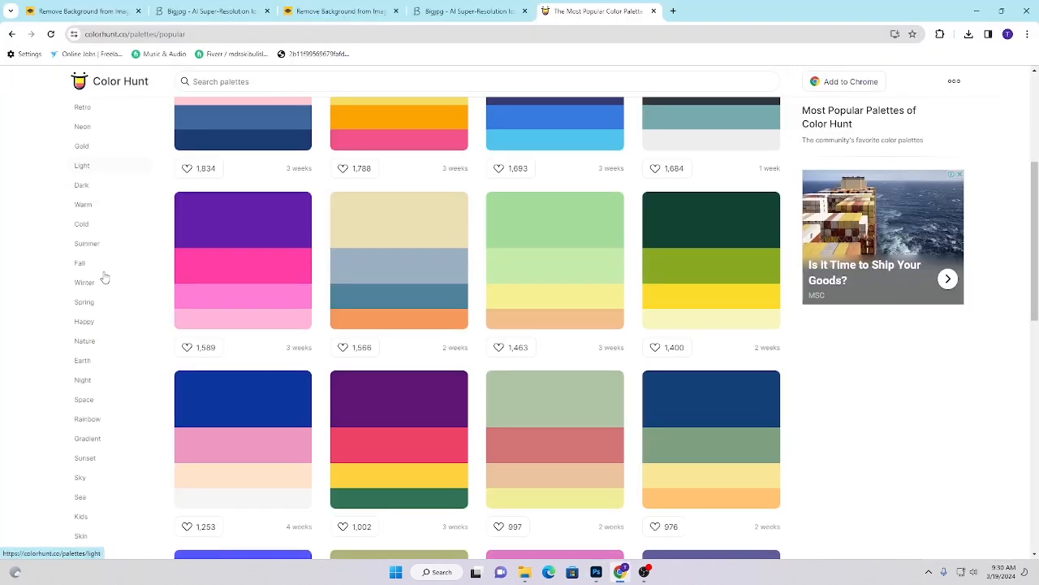
scroll(79, 418, down, 3)
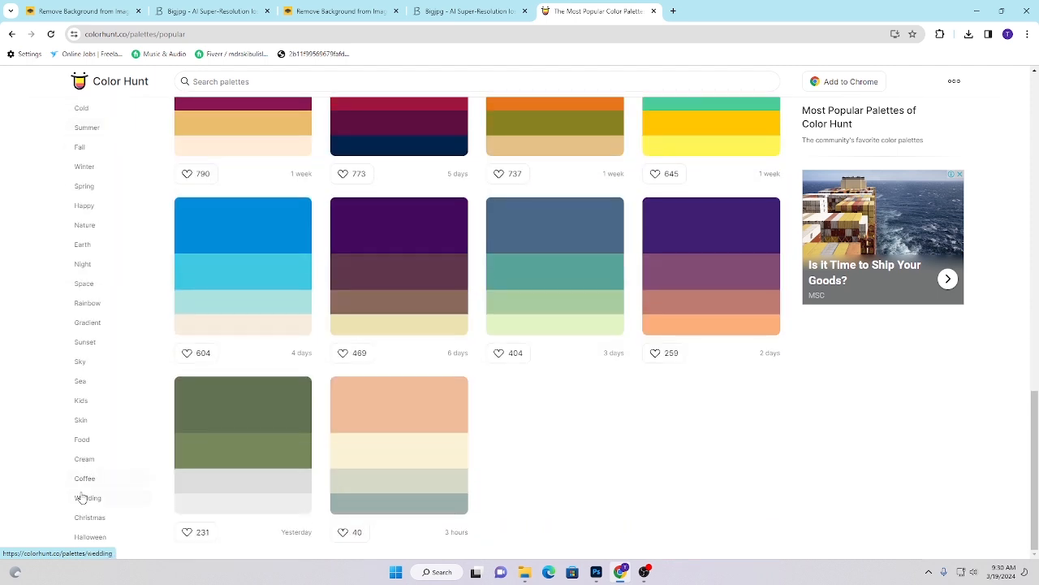
click(87, 481)
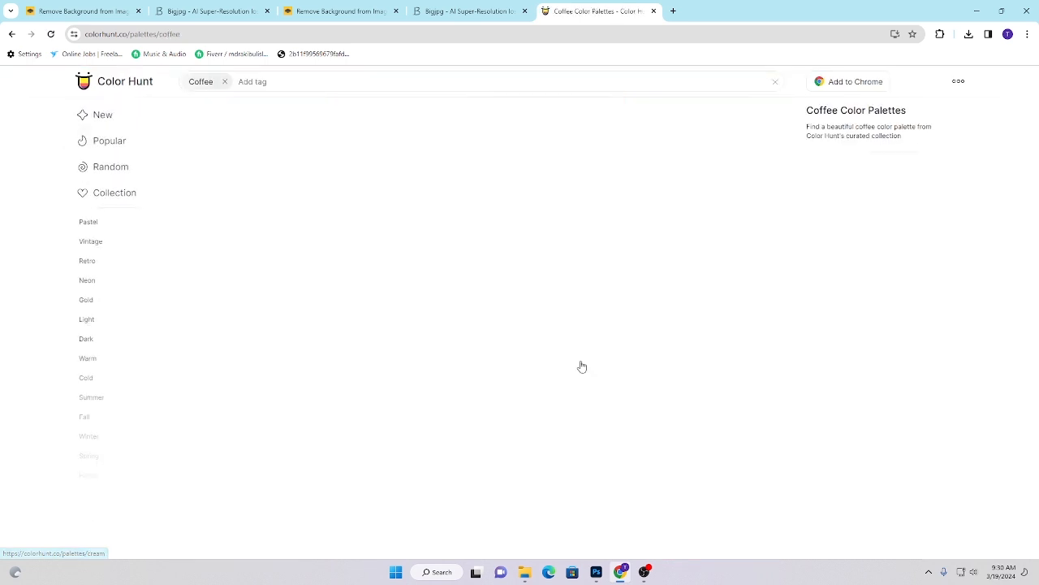
scroll(504, 414, down, 15)
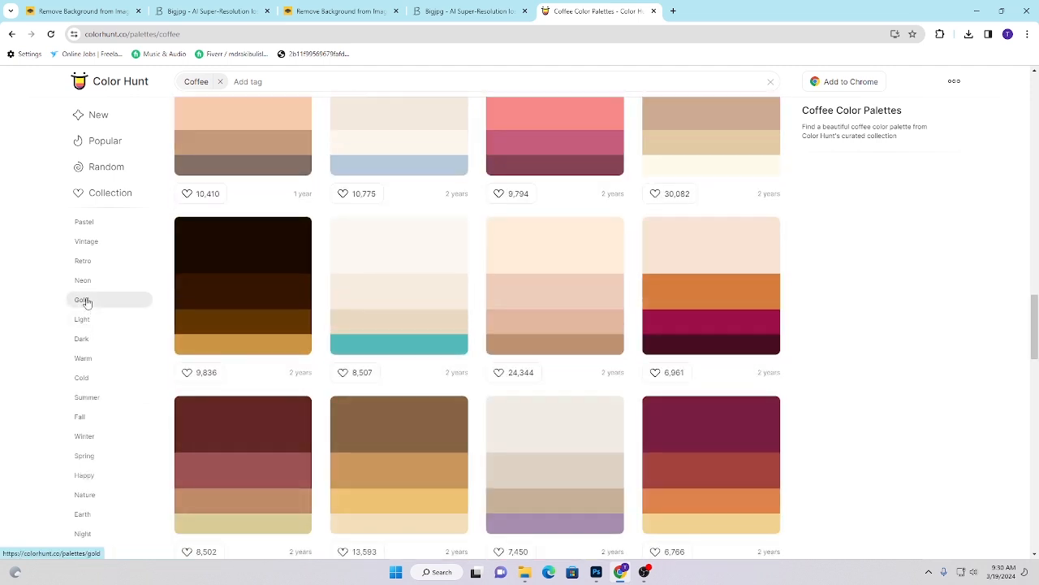
click(83, 300)
scroll(515, 388, down, 10)
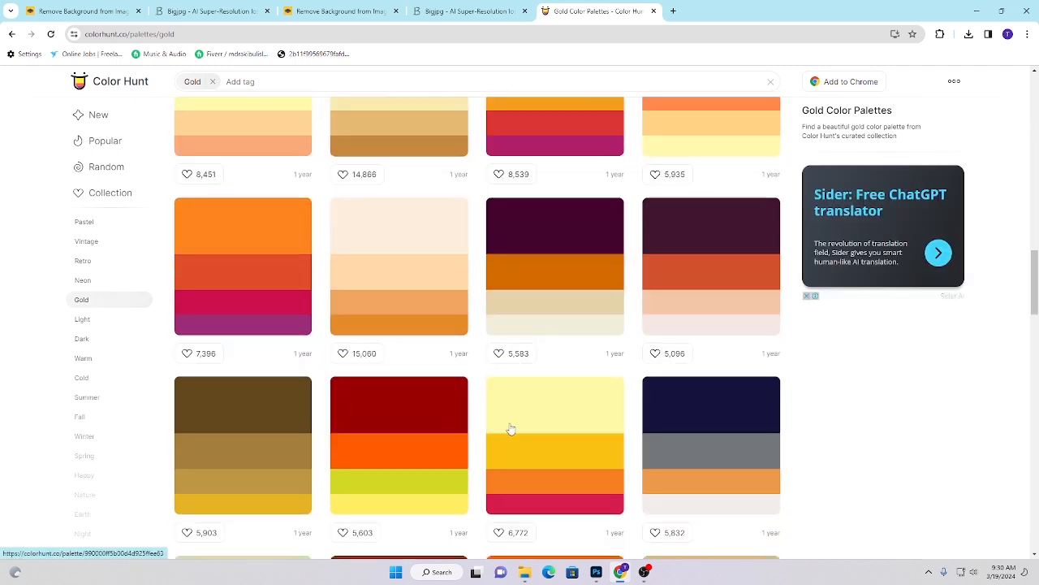
scroll(454, 365, up, 5)
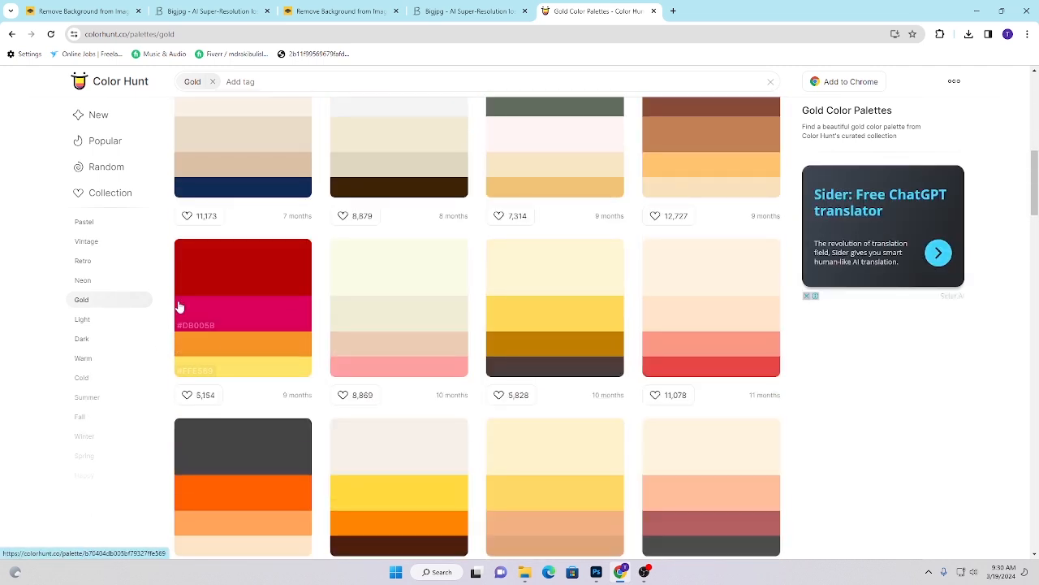
scroll(110, 275, up, 3)
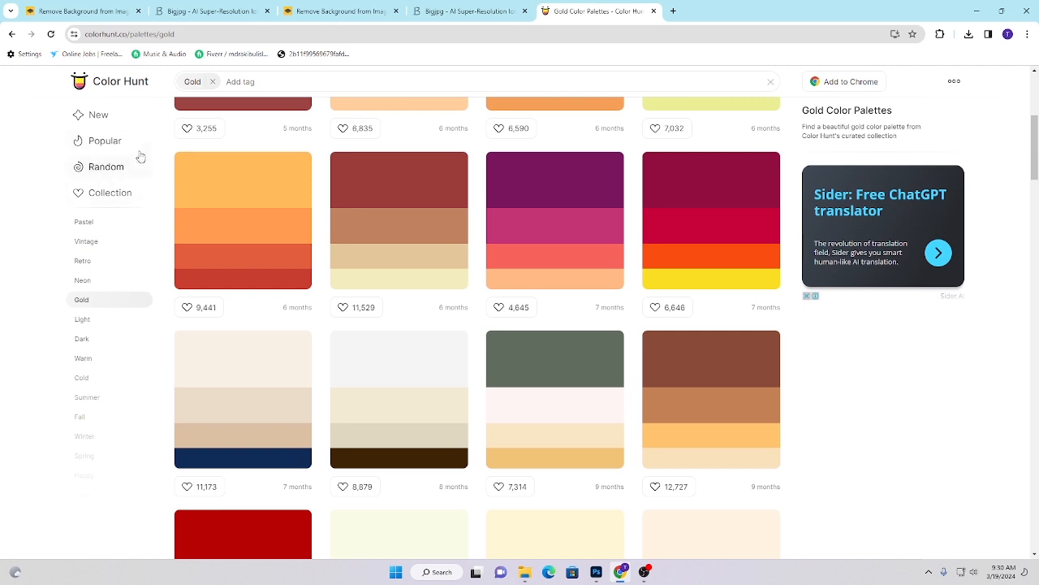
Browse the color palettes in Color Hunt's Dark category.
click(86, 347)
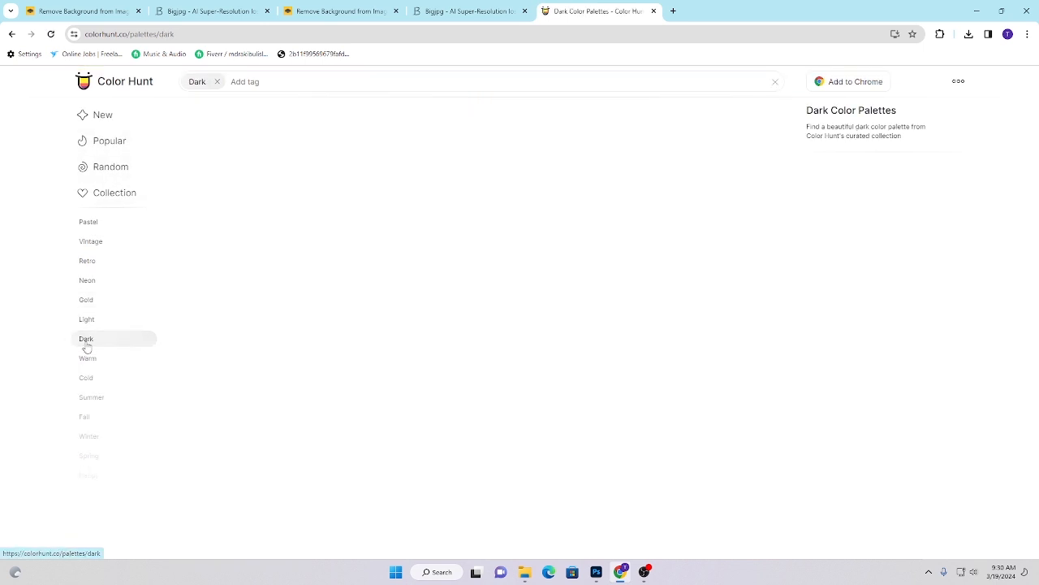
scroll(496, 345, down, 4)
scroll(496, 346, down, 15)
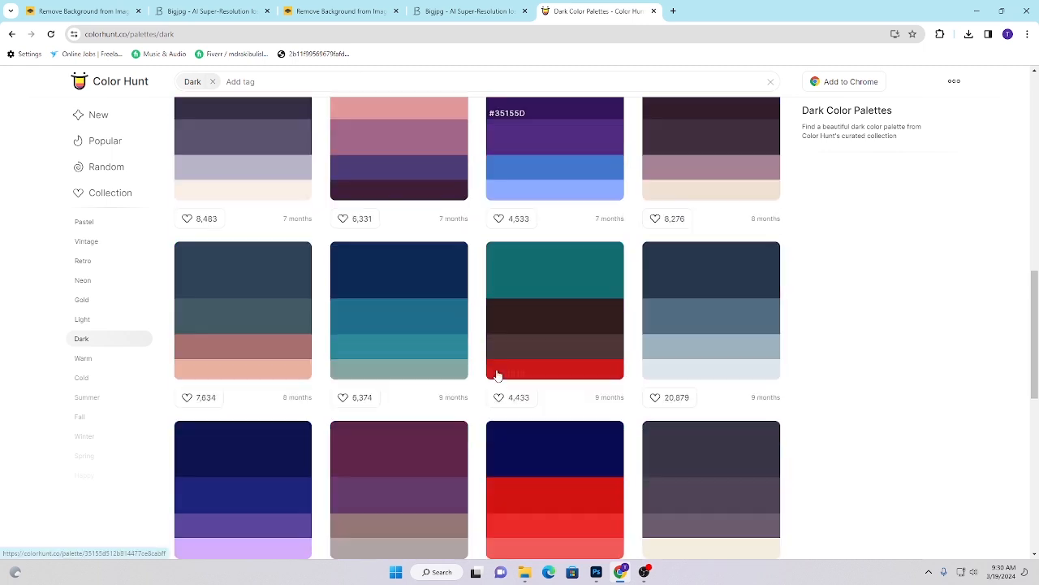
scroll(497, 379, down, 10)
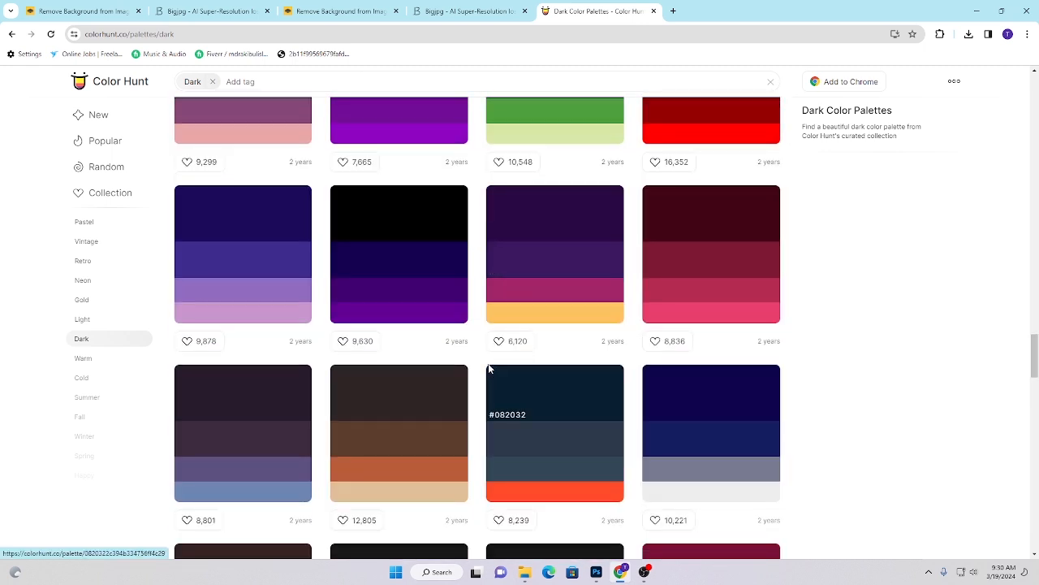
scroll(479, 369, down, 6)
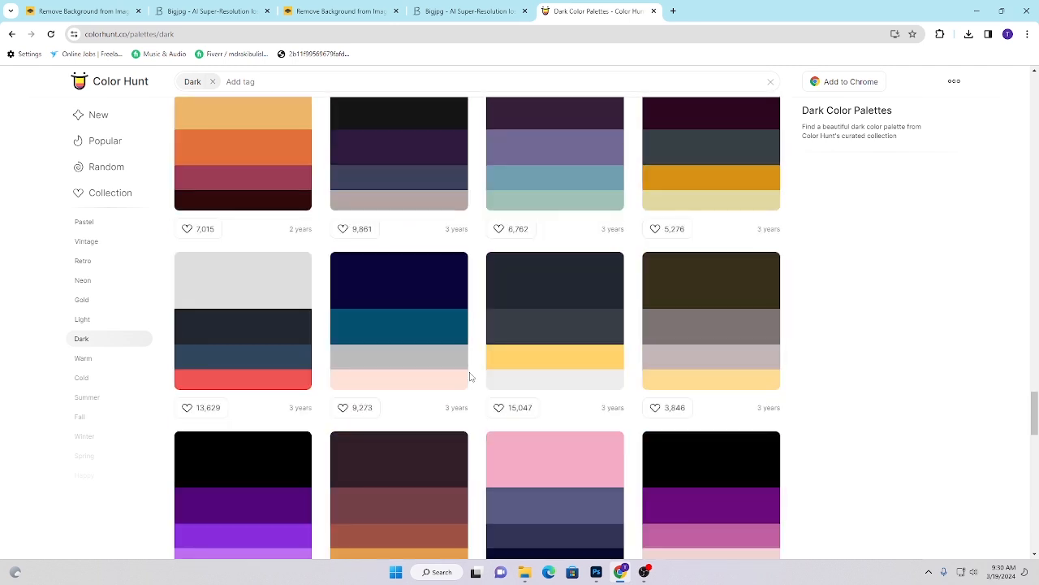
scroll(484, 370, down, 4)
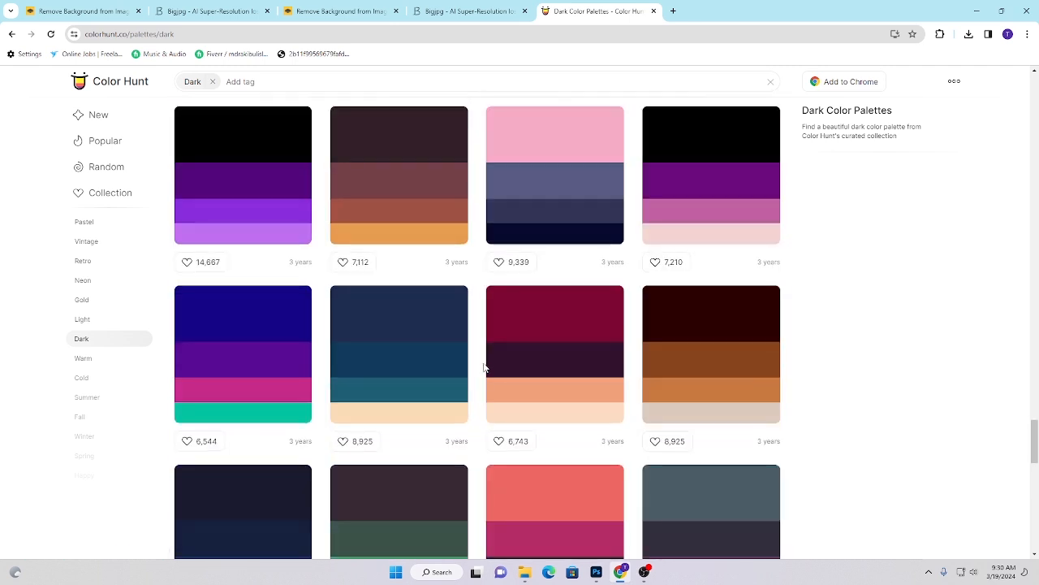
scroll(475, 369, down, 4)
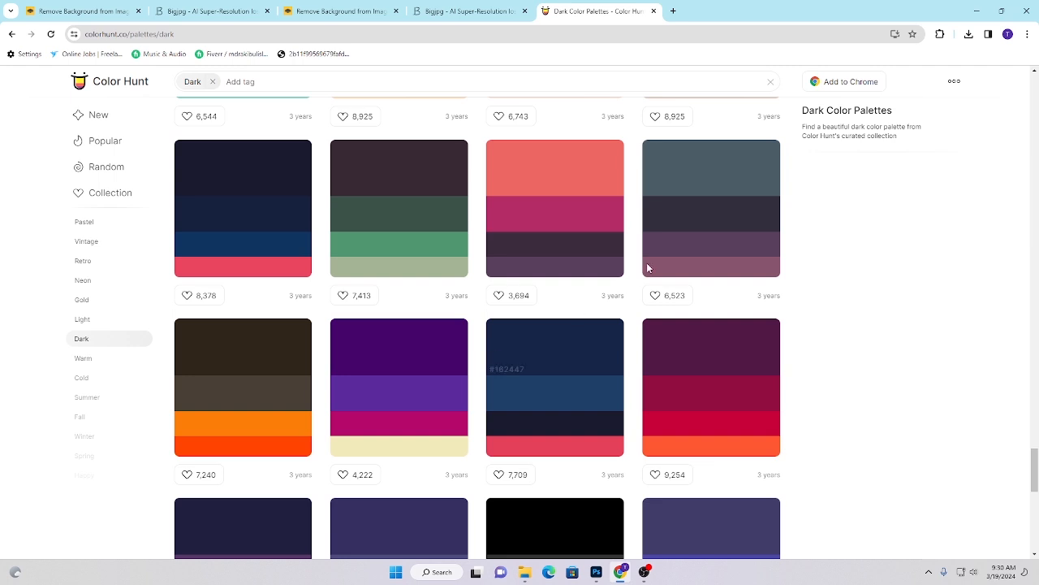
Switch to the Bigjpg page with the completed image and download the enlarged PNG to Local Disk (G:), appending 22222 to its file name.
click(334, 12)
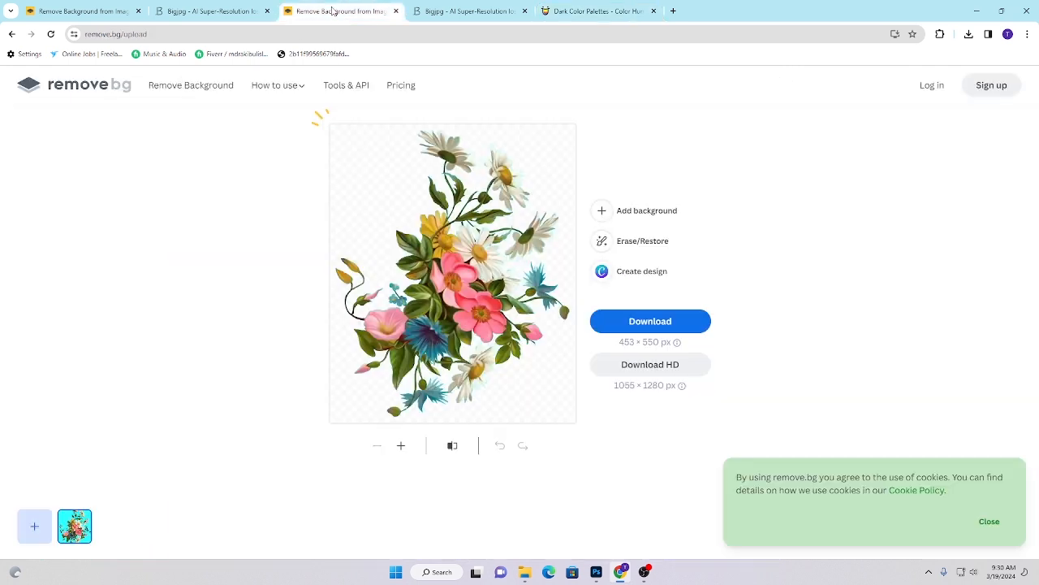
click(464, 8)
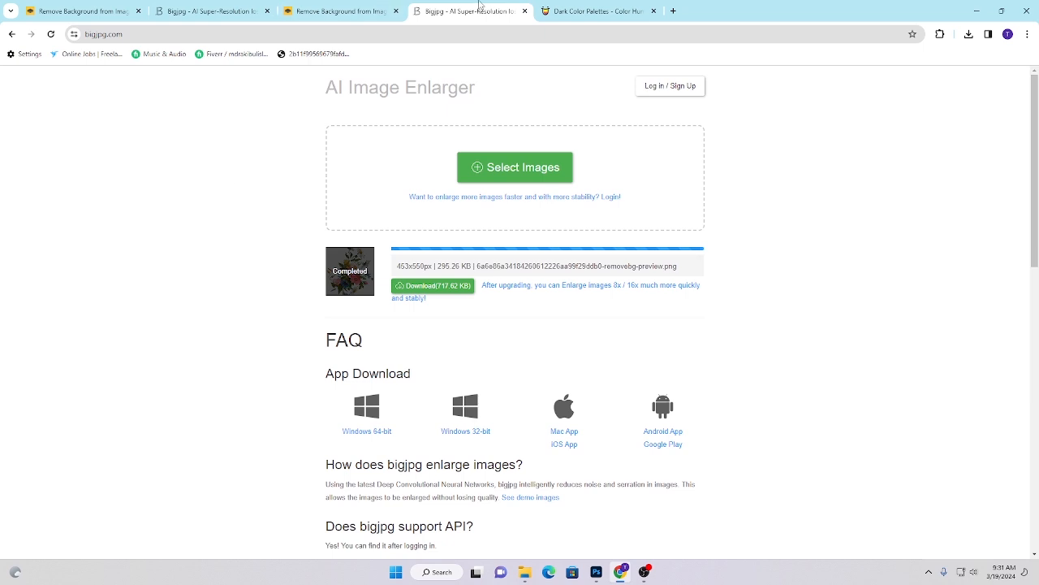
click(426, 288)
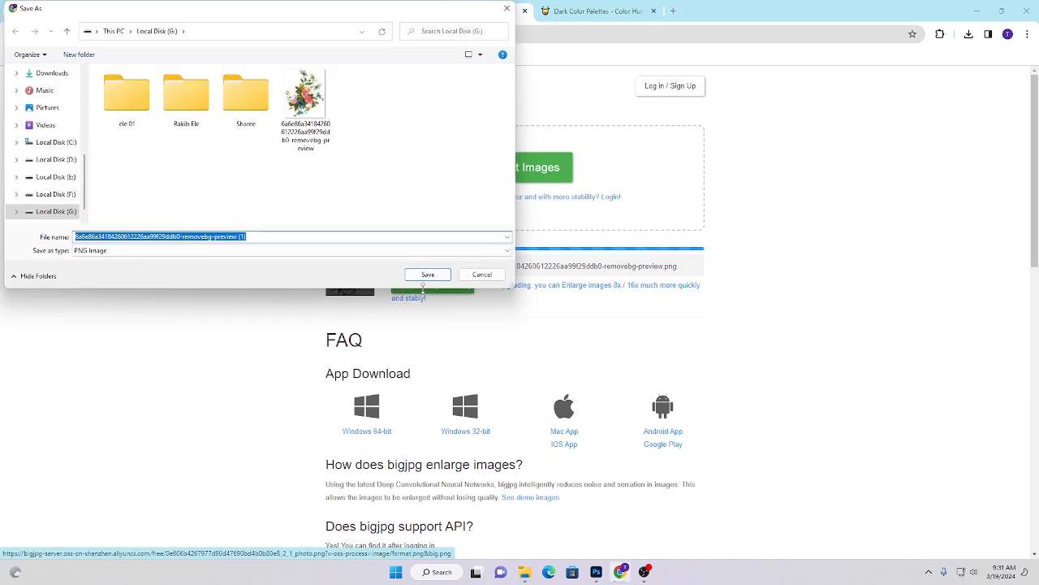
click(254, 236)
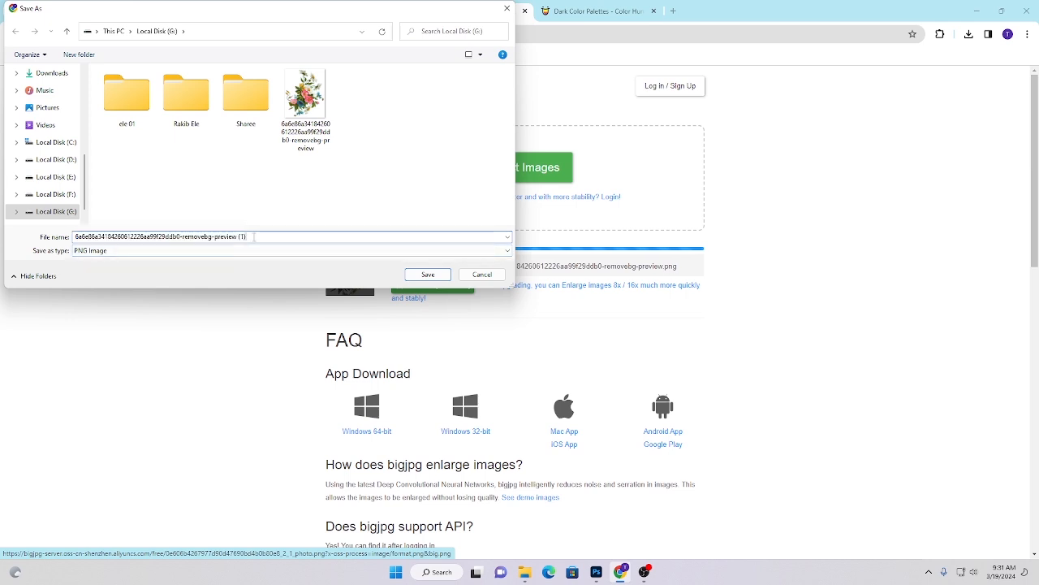
text(22222)
click(424, 275)
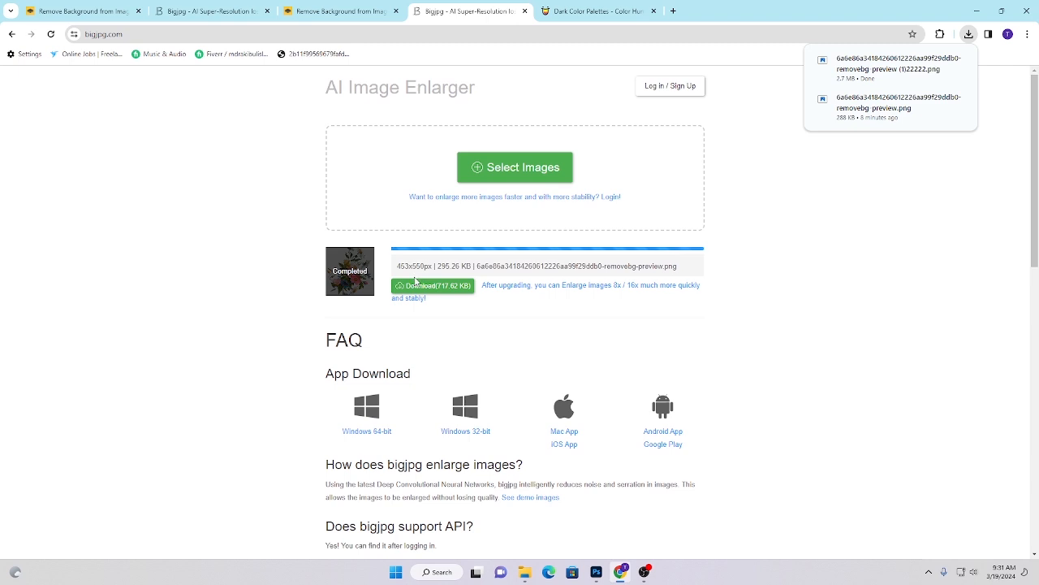
Show the downloaded enlarged flower PNG in its folder and open it with Adobe Photoshop 2022.
right_click(896, 72)
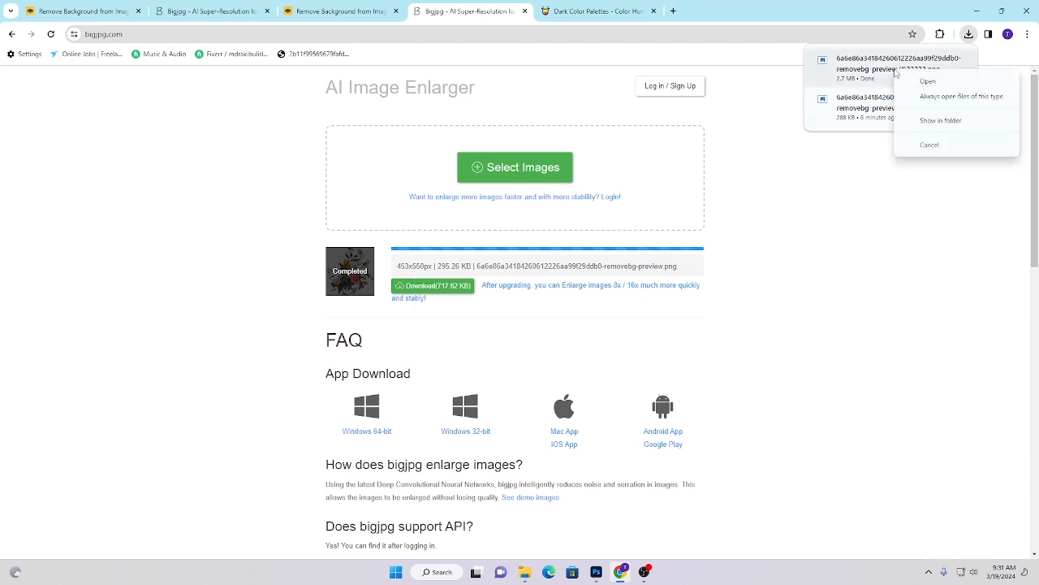
click(971, 130)
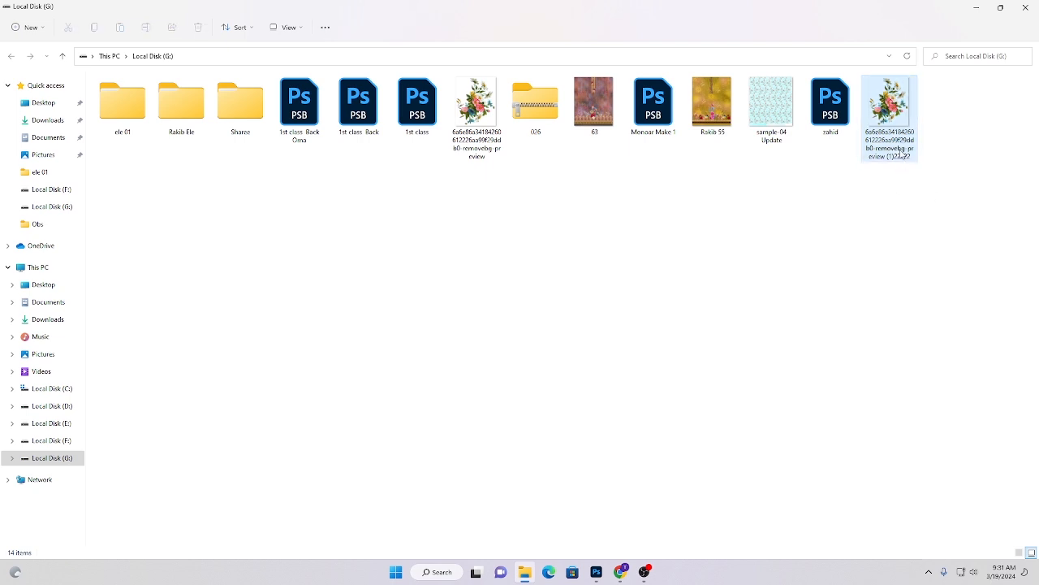
right_click(900, 121)
mouse_move(873, 171)
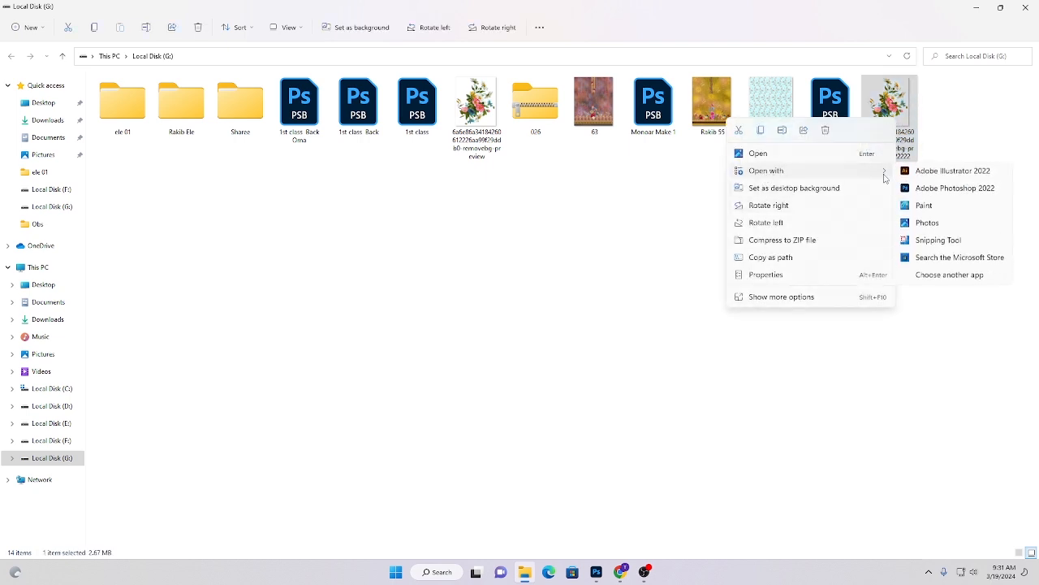
click(946, 191)
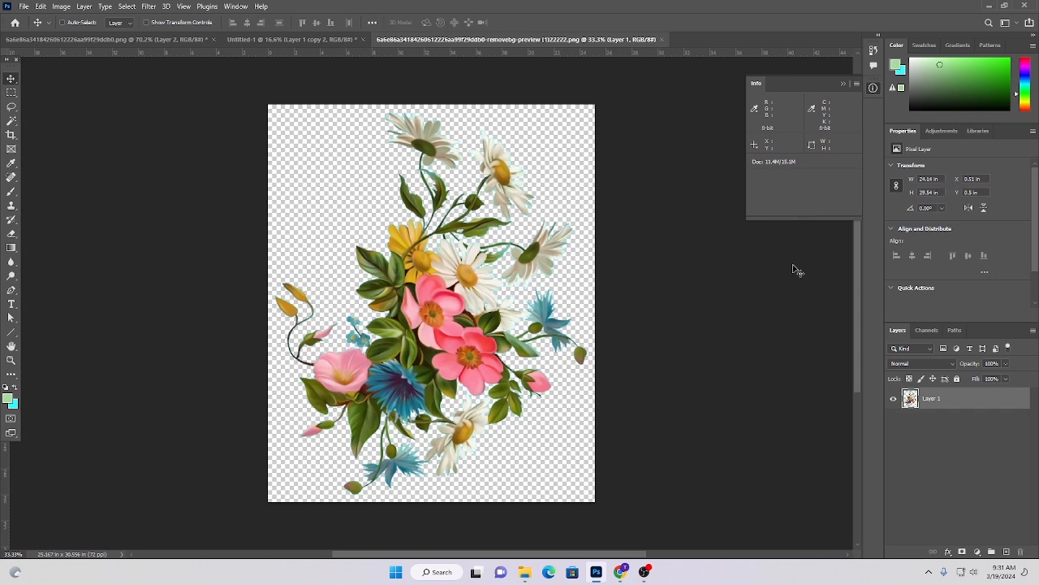
scroll(699, 296, up, 2)
scroll(706, 293, up, 2)
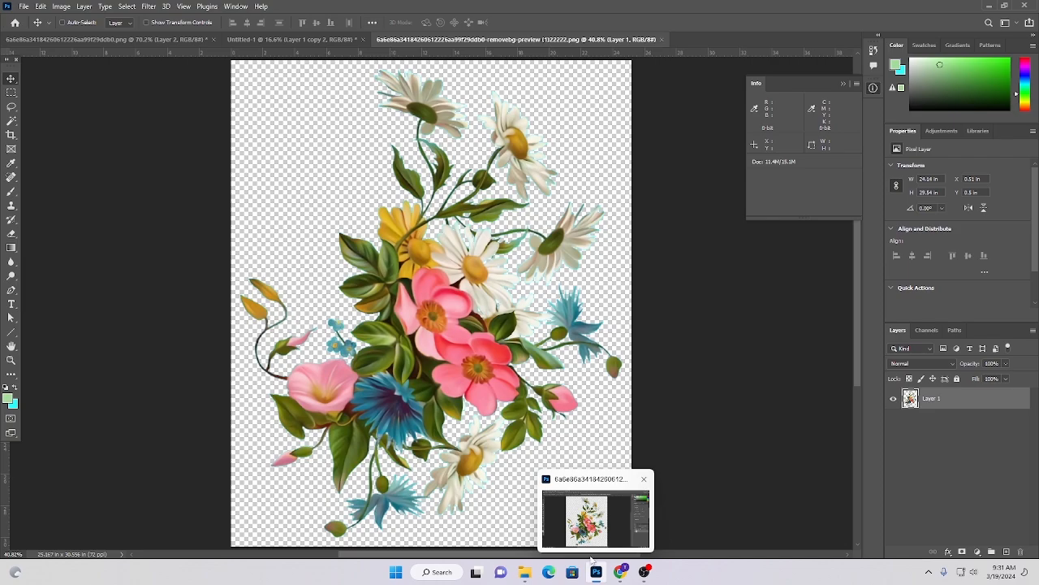
Open the original, non-enlarged removebg-preview PNG from Local Disk (G:) in Photoshop and check its image size.
click(534, 578)
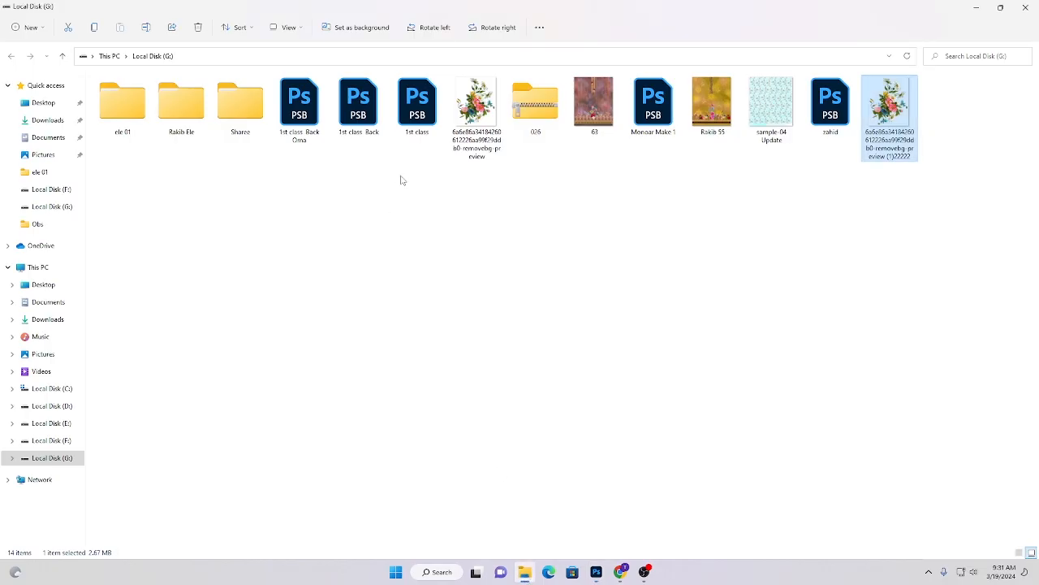
click(496, 159)
click(480, 123)
right_click(480, 123)
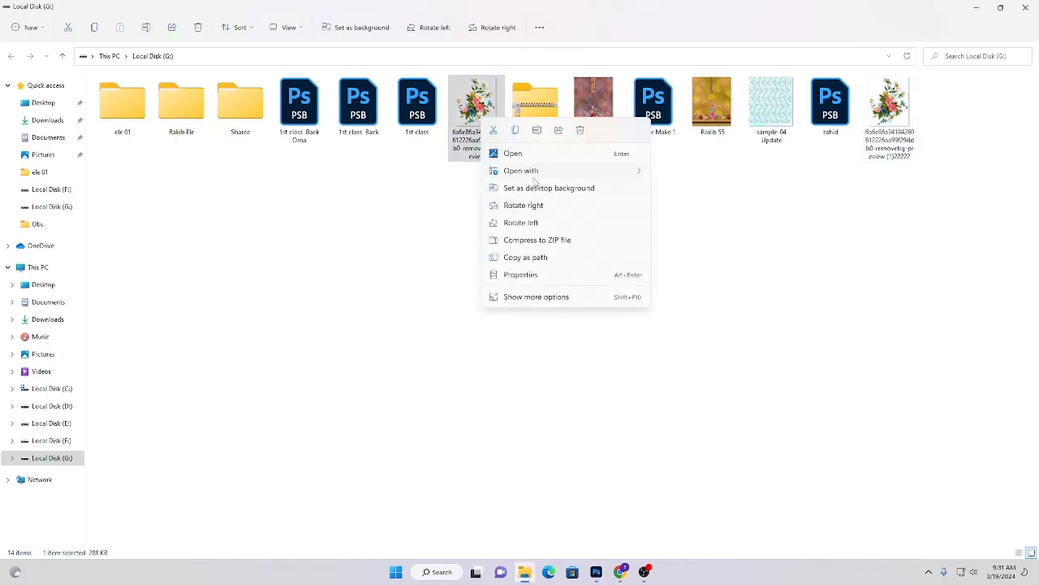
mouse_move(534, 172)
click(701, 191)
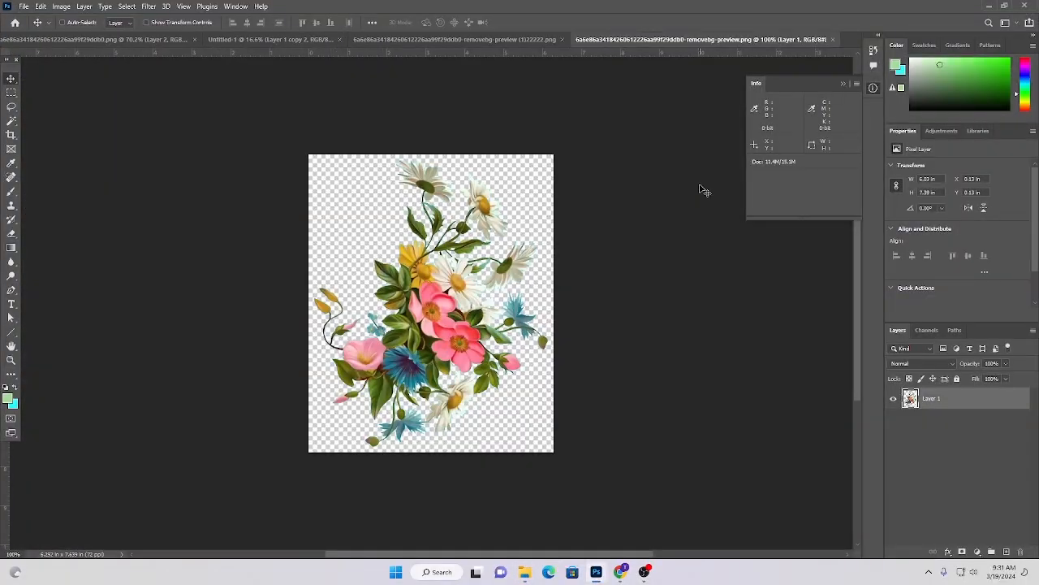
key(ctrl+0)
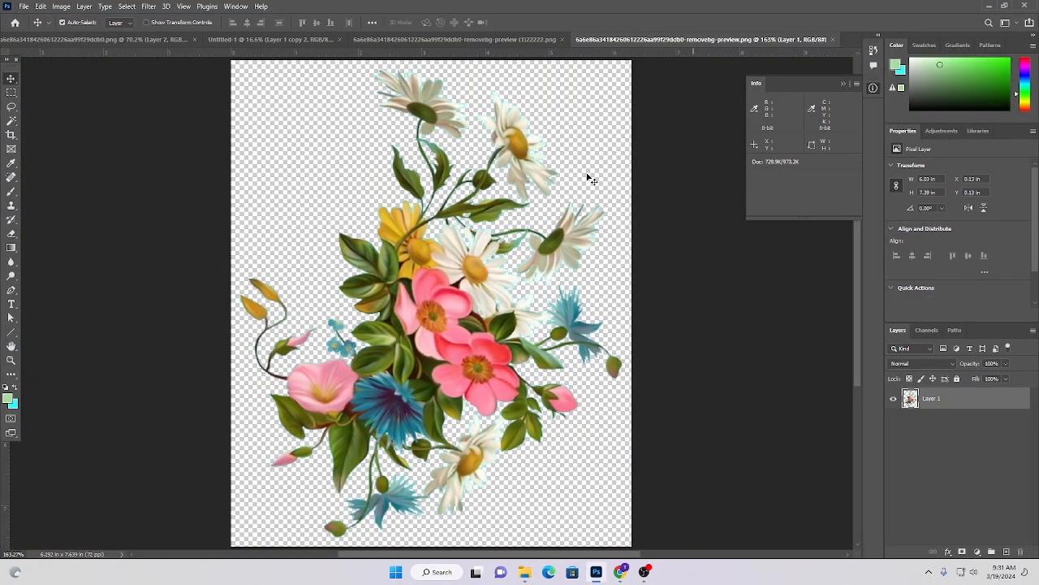
key(ctrl+alt+i)
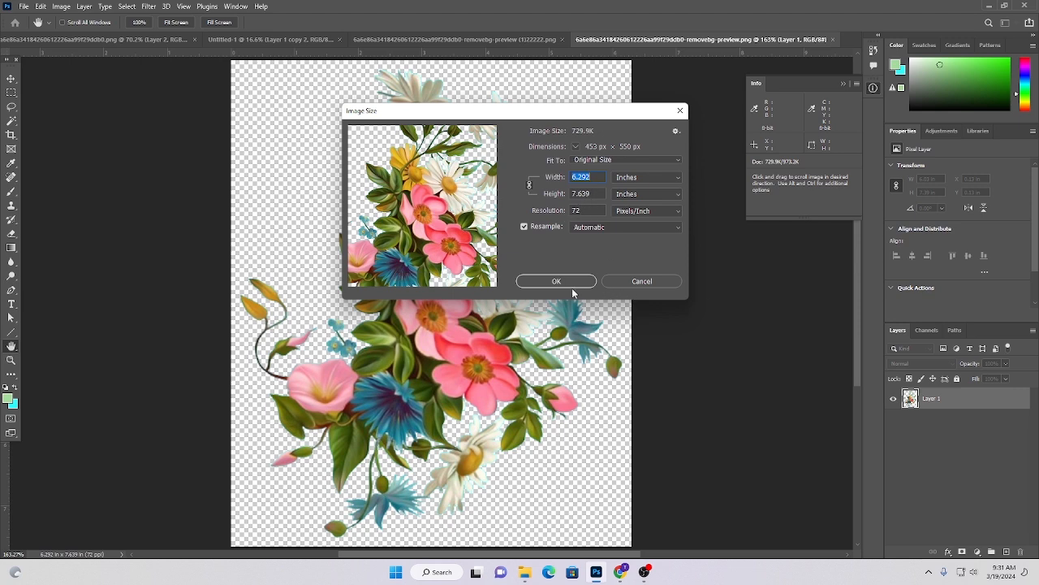
click(662, 284)
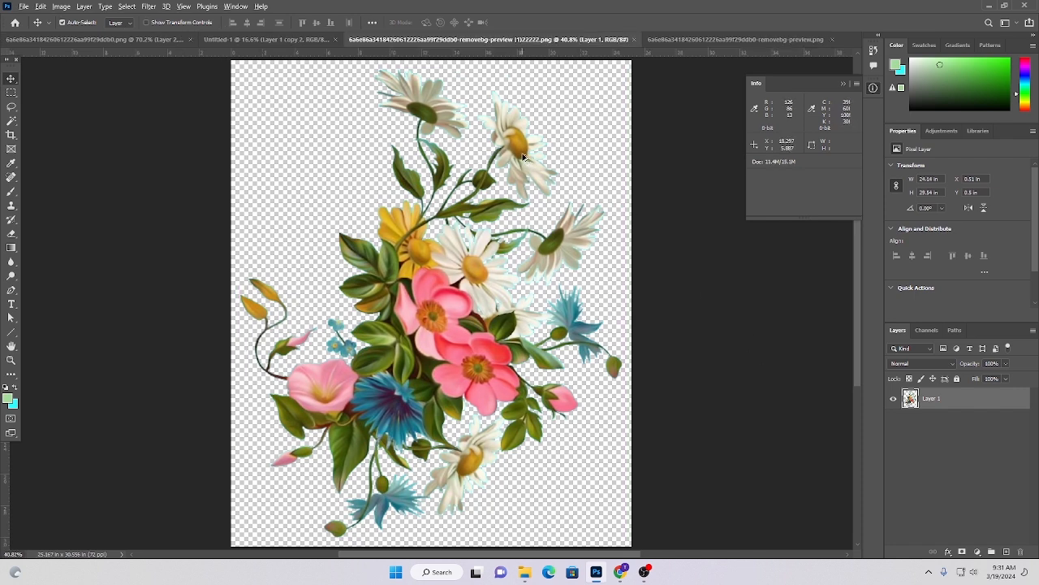
Set the enlarged flower image's resolution to 200 pixels/inch with resampling on, and fit it to the screen.
key(ctrl+alt+i)
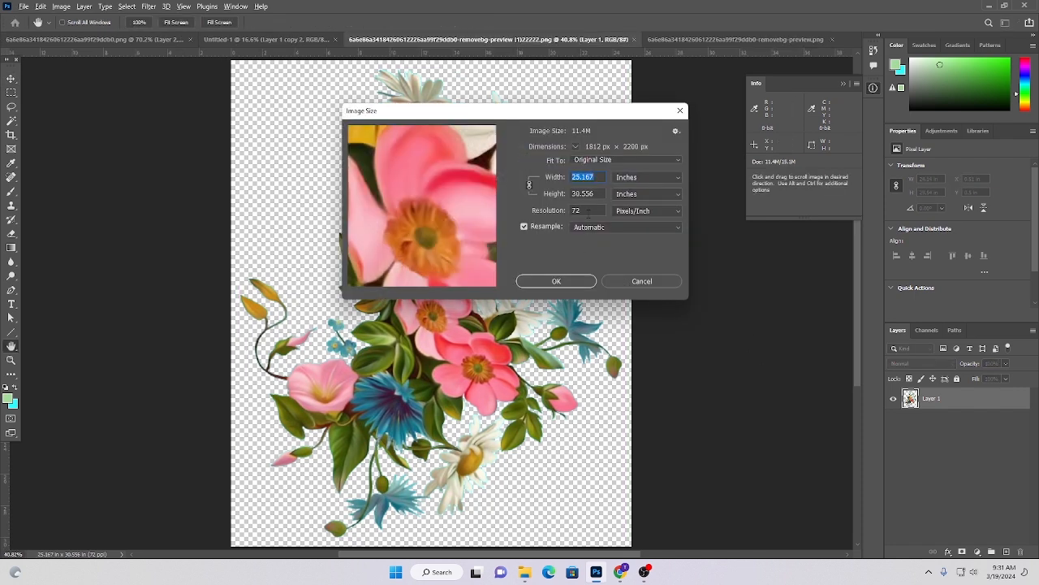
double_click(577, 211)
text(300)
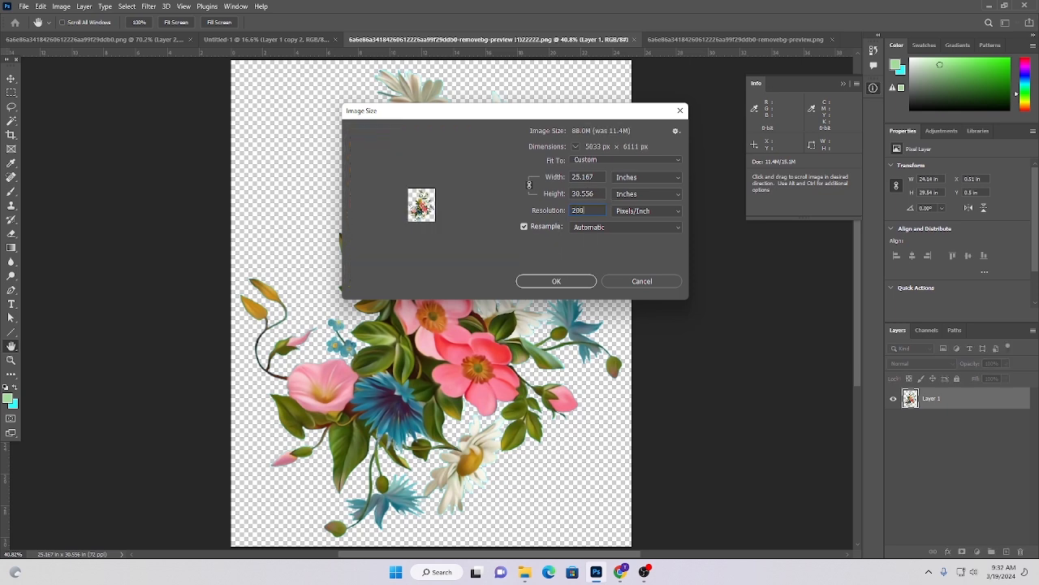
key(Return)
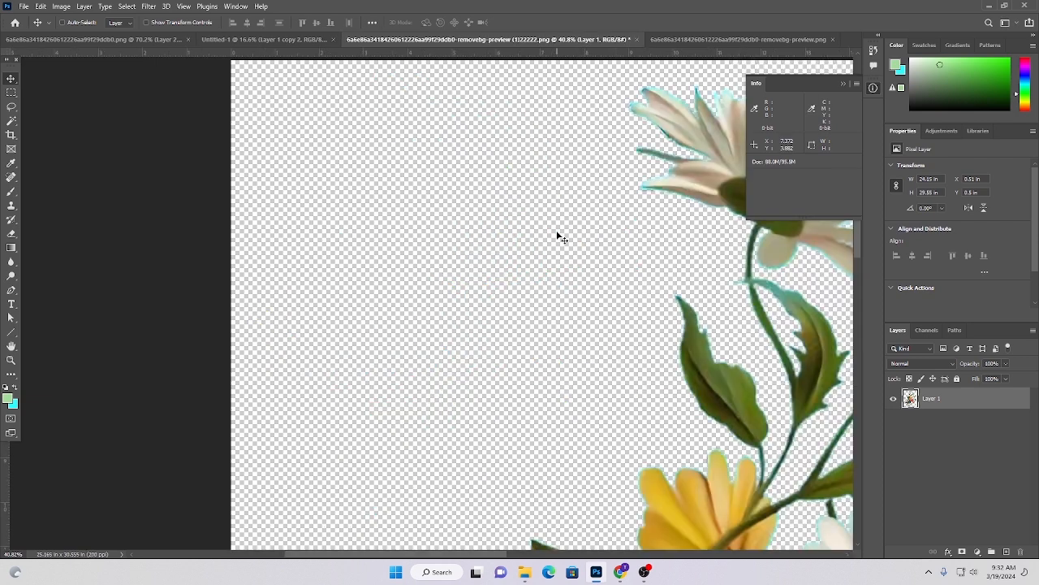
key(ctrl+0)
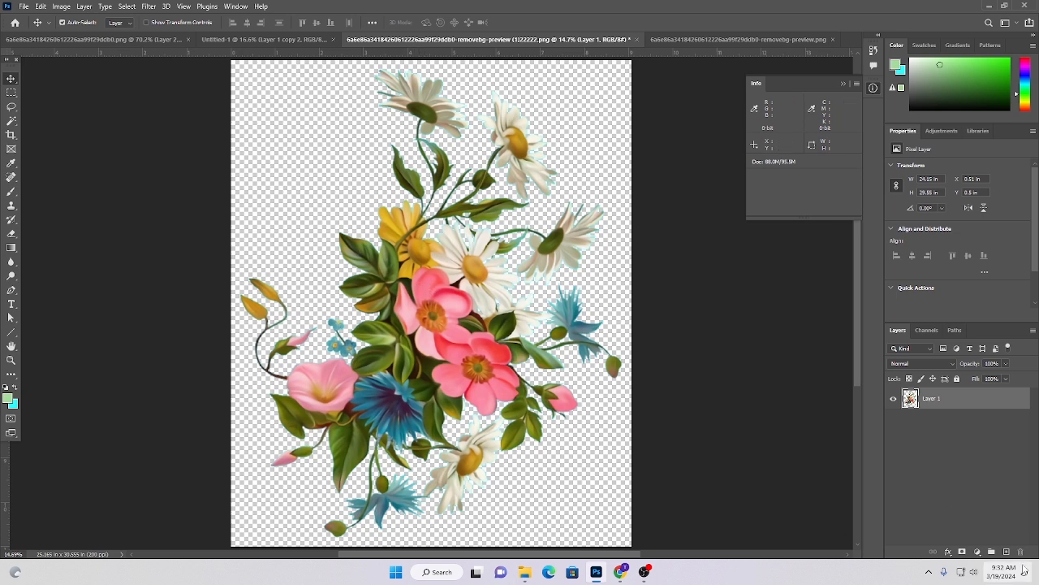
Duplicate the enlarged flower layer and set the copy's blend mode to Soft Light.
key(ctrl+j)
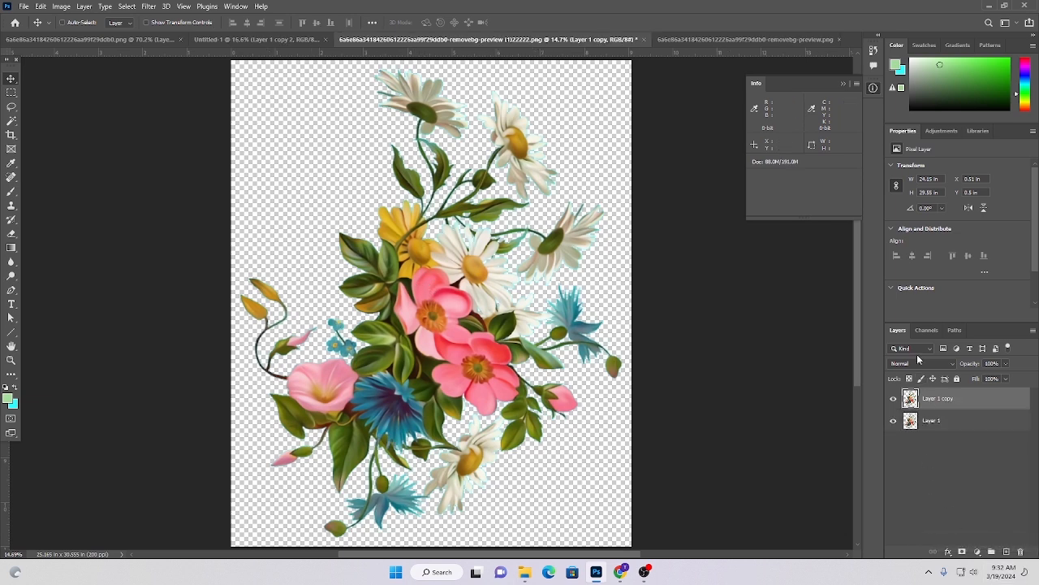
click(909, 364)
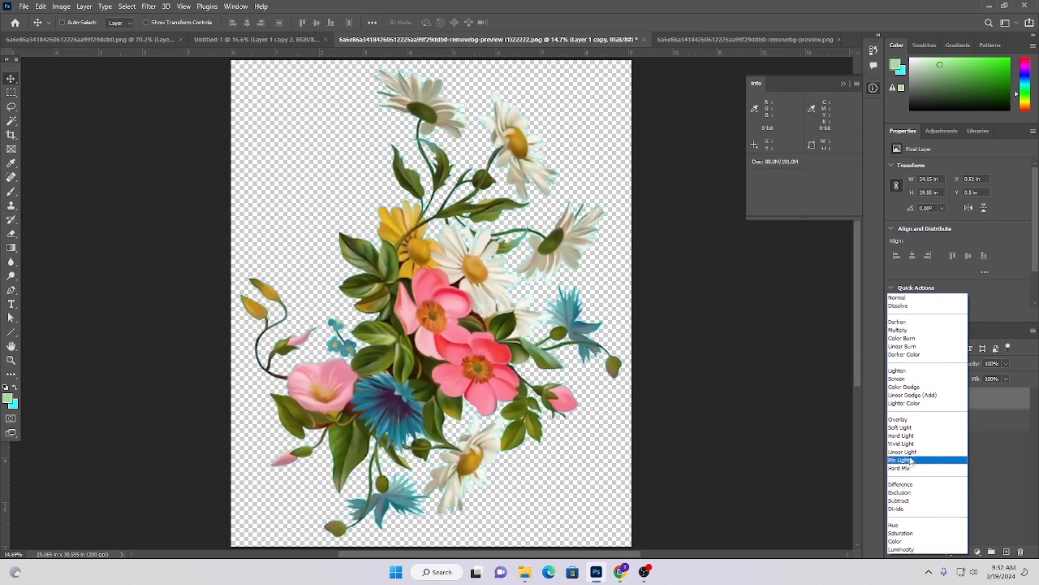
click(900, 427)
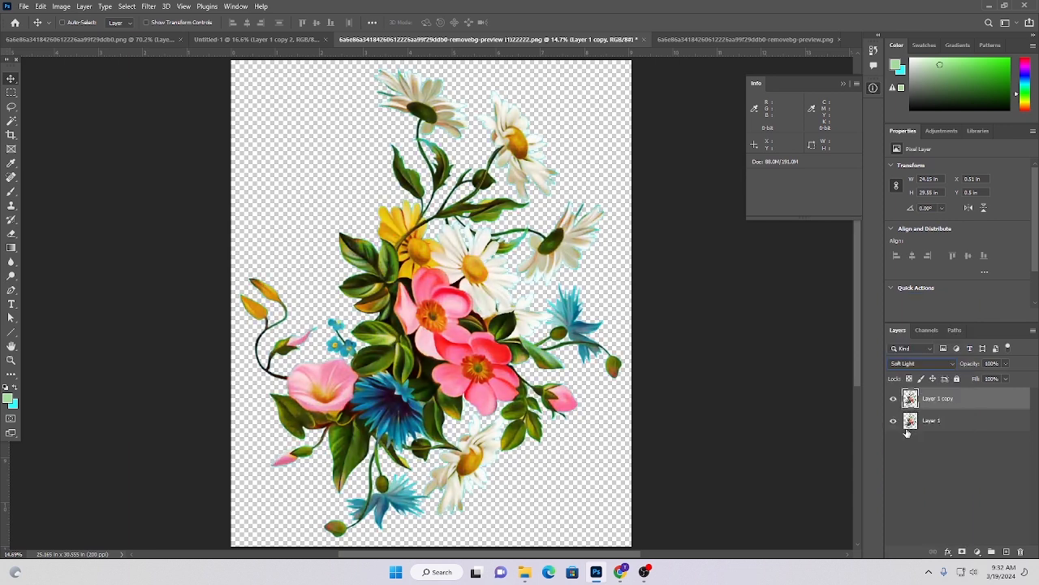
Apply a High Pass filter with a radius of 61.1 pixels to the duplicated flower layer.
click(149, 7)
mouse_move(171, 237)
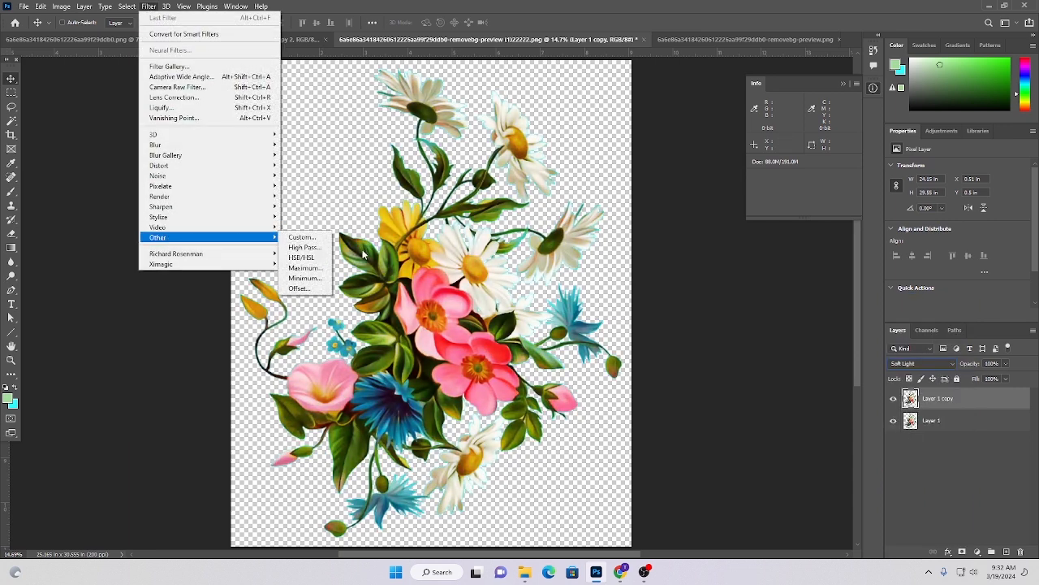
click(304, 247)
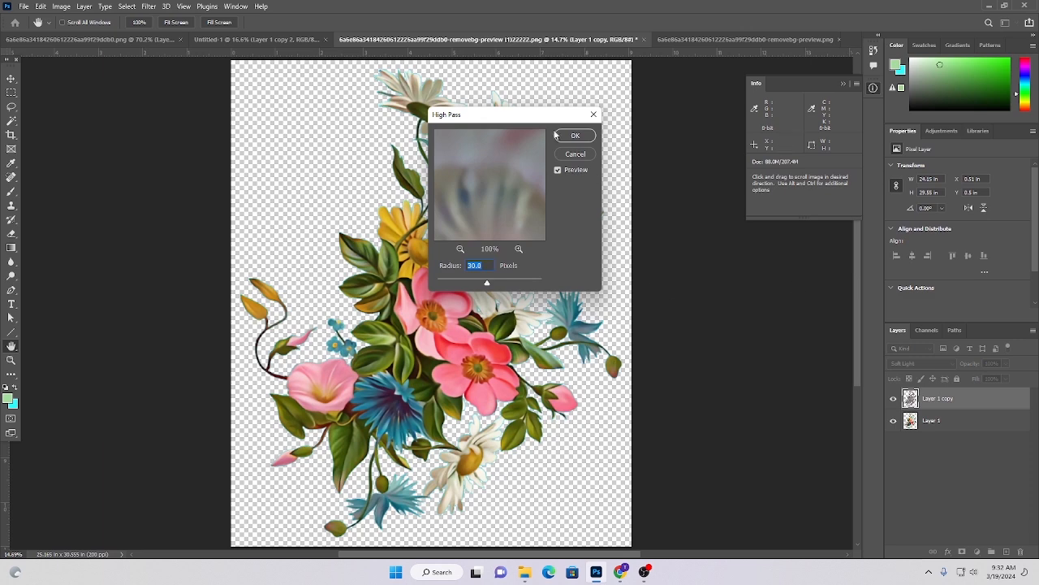
drag(552, 115, 782, 115)
mouse_move(717, 283)
mouse_down()
mouse_move(696, 284)
mouse_move(743, 281)
mouse_move(727, 283)
mouse_up()
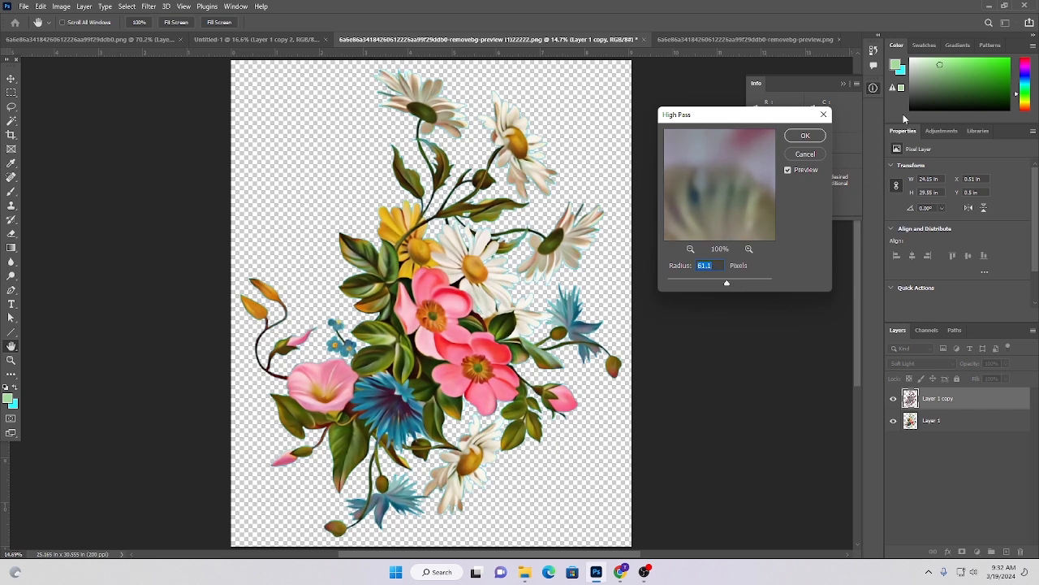
click(805, 136)
Apply the Texturizer filter to the flower layer copy with Canvas texture, 200% scaling, relief 1 and light from Top.
click(148, 6)
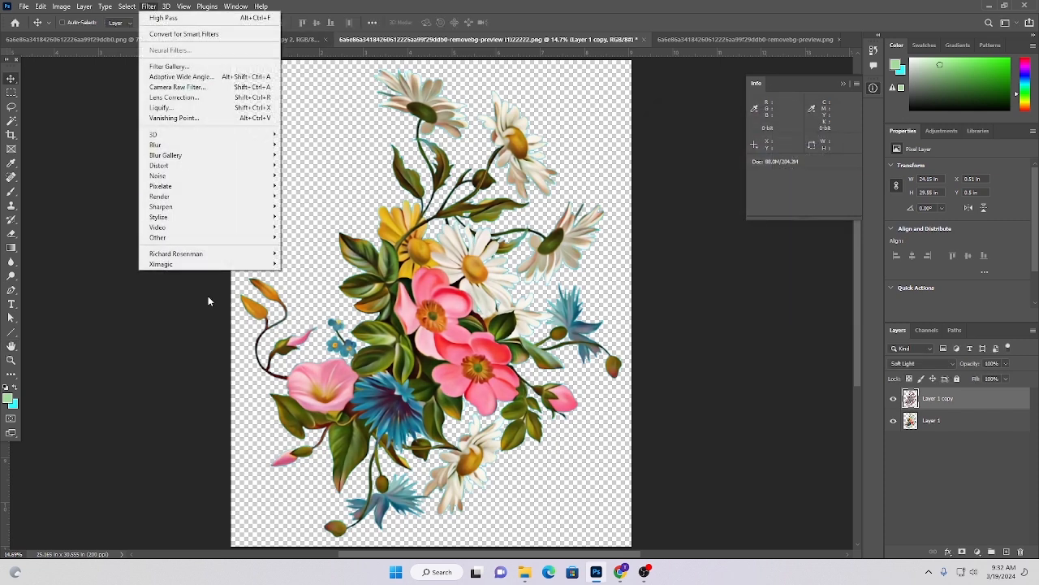
click(170, 69)
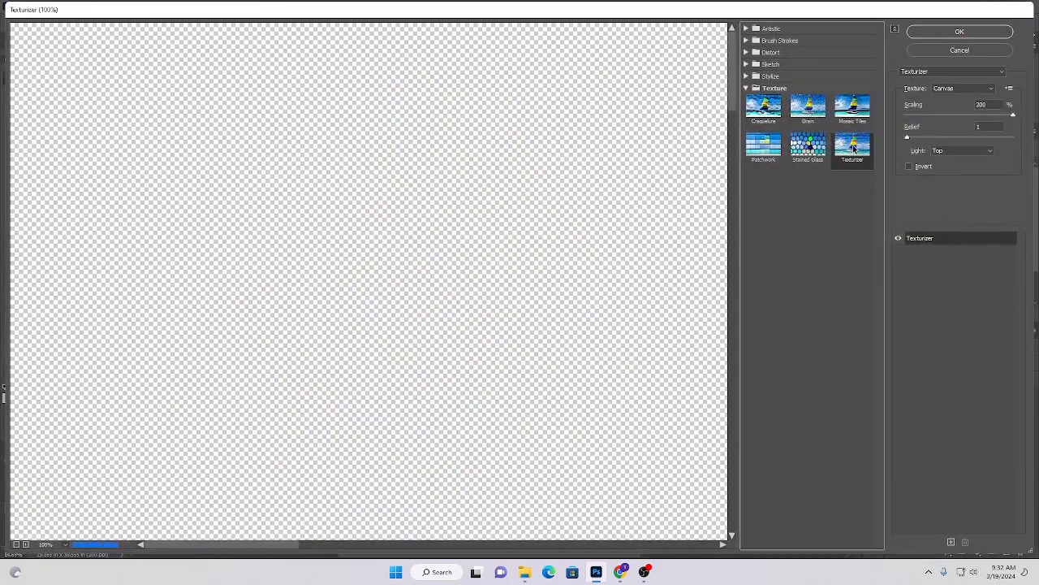
click(959, 32)
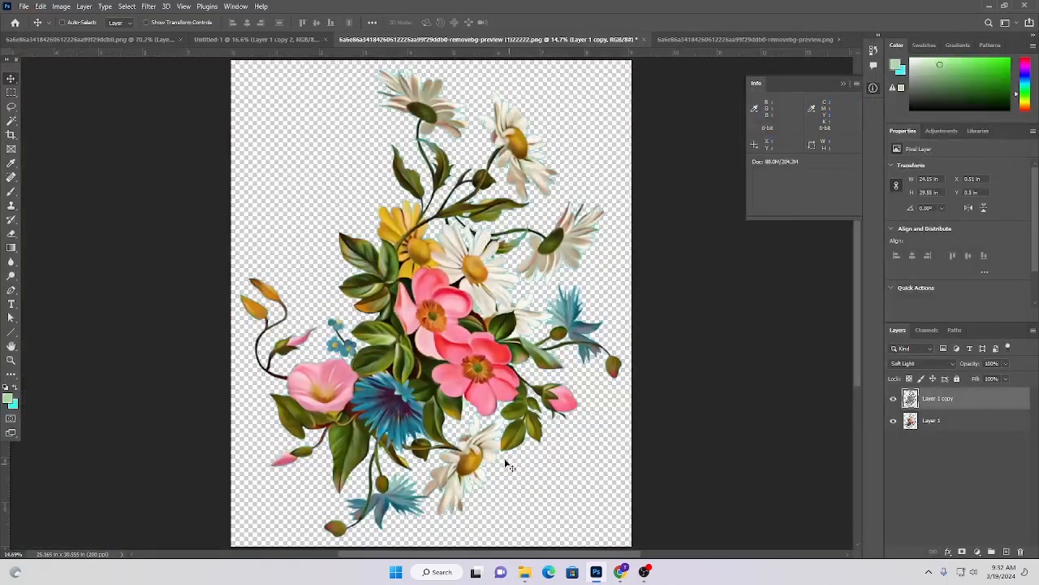
Compare the flower with and without the Soft Light copy, and merge the two flower layers into one.
click(894, 399)
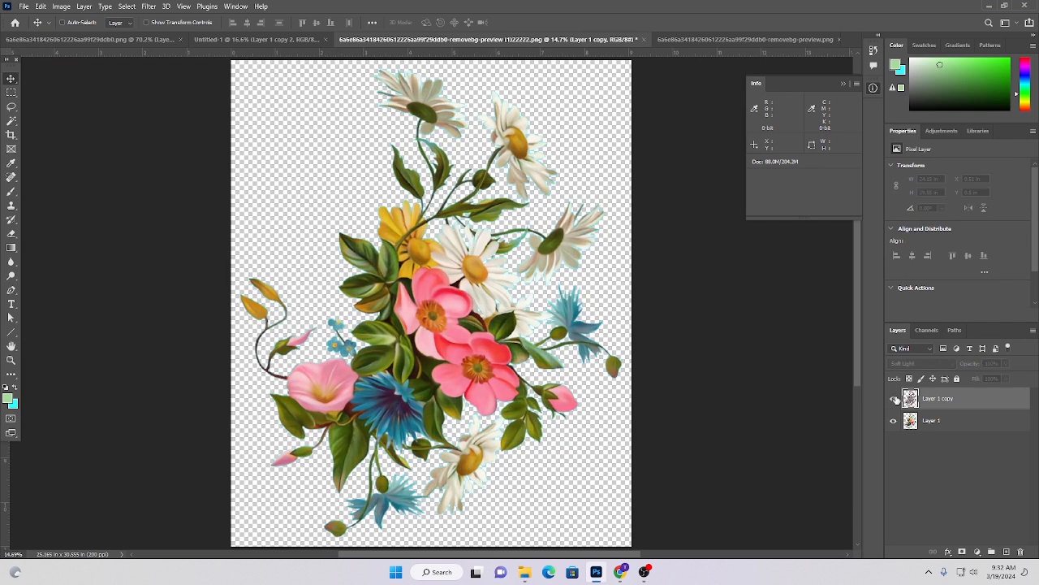
click(894, 398)
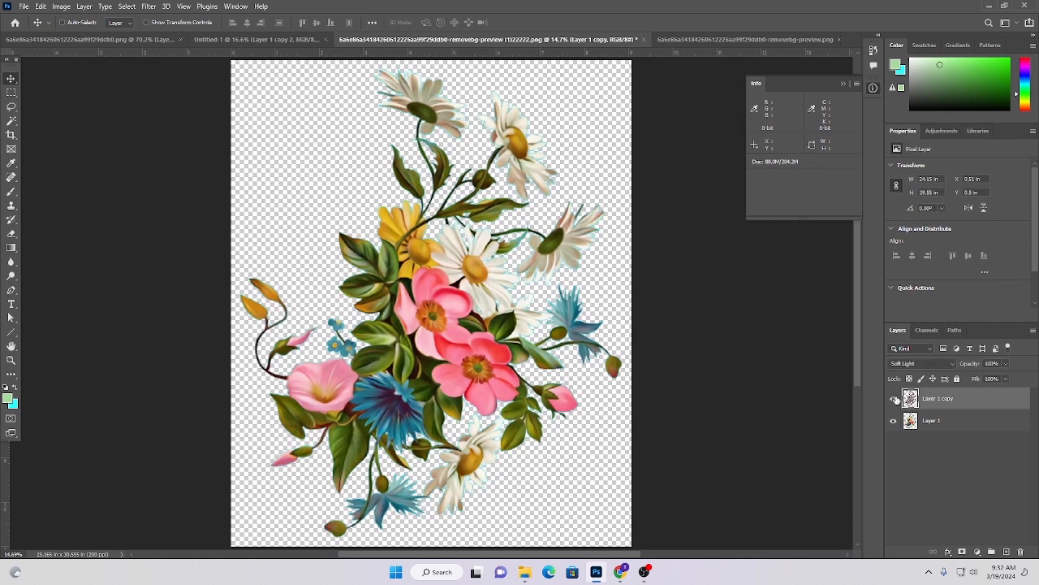
shift+click(942, 422)
key(ctrl+e)
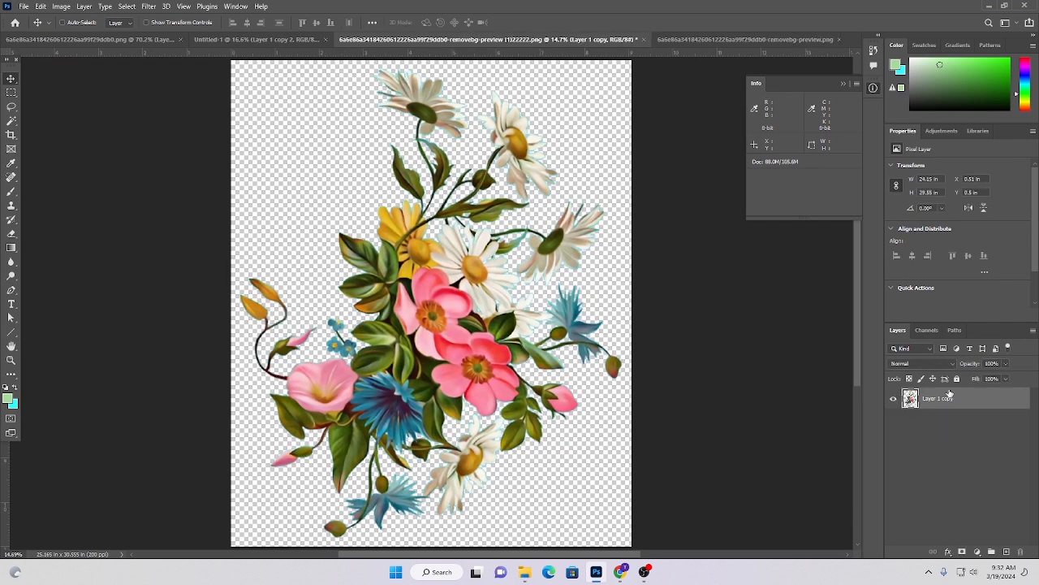
Apply Richard Rosenman's Highpass Sharpen filter to the merged flower layer in Overlay Mode with radius 20 and intensity 100.
drag(367, 392, 341, 379)
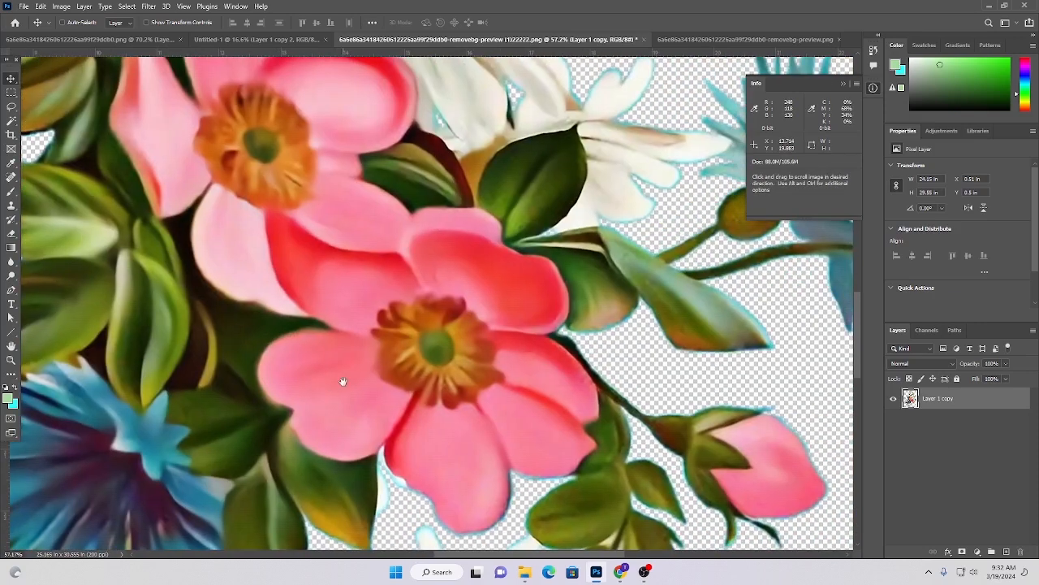
scroll(489, 358, down, 2)
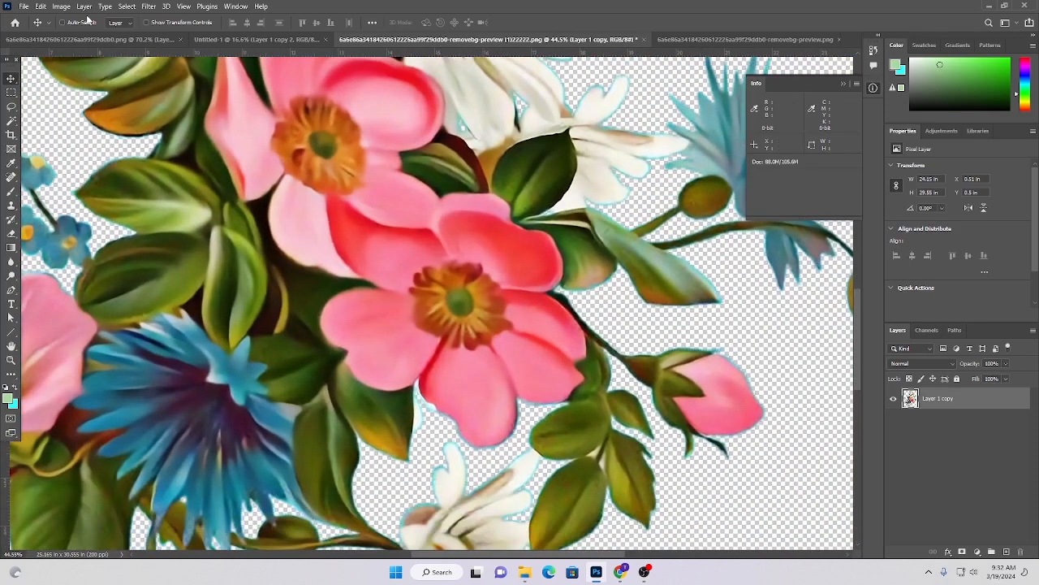
click(149, 6)
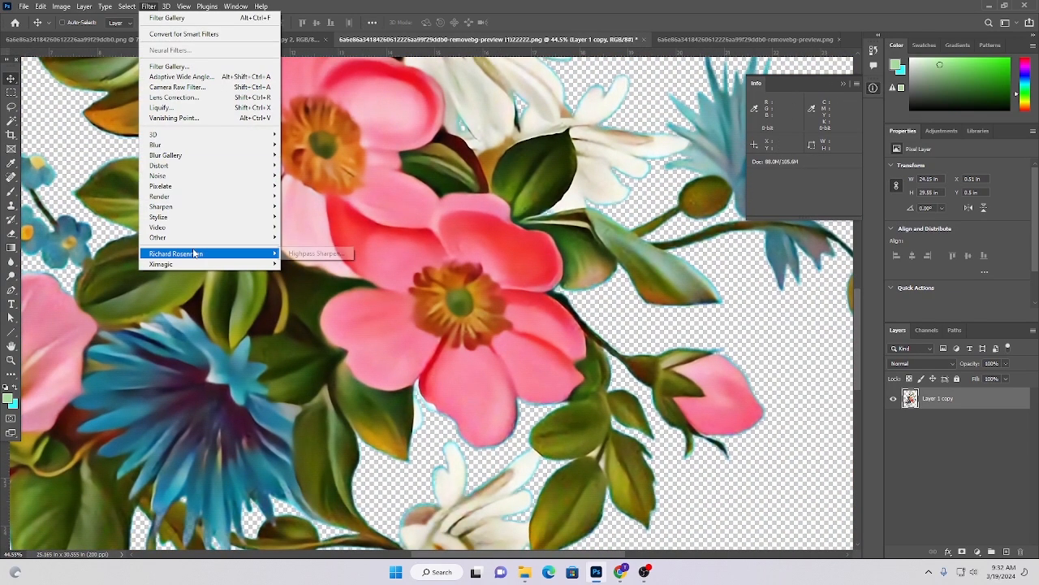
mouse_move(195, 253)
click(349, 253)
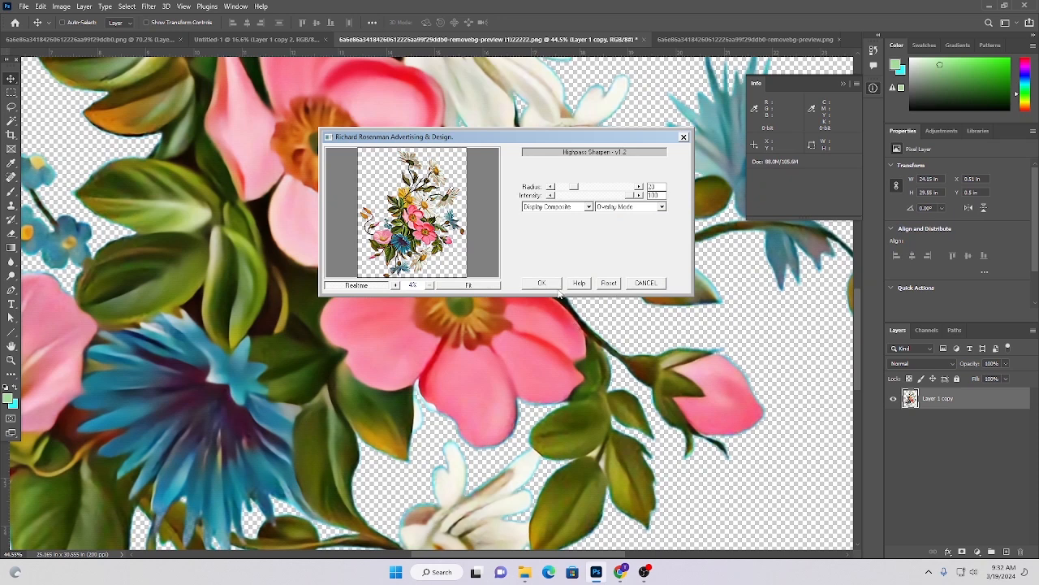
click(549, 283)
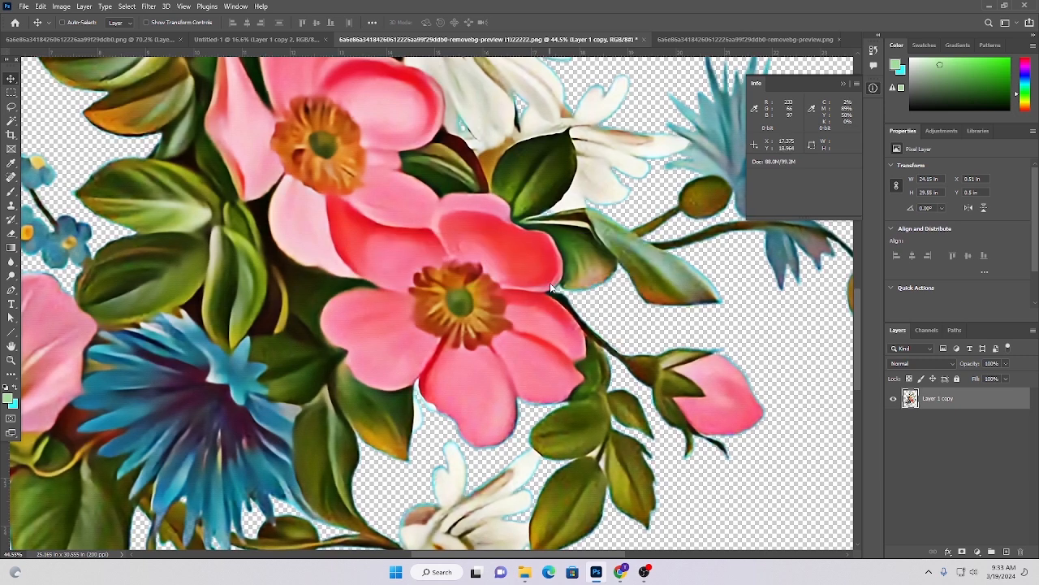
Inspect the petal edges up close and defringe the merged flower layer with a width of 1 pixel.
key(ctrl)
key(h)
drag(552, 288, 493, 244)
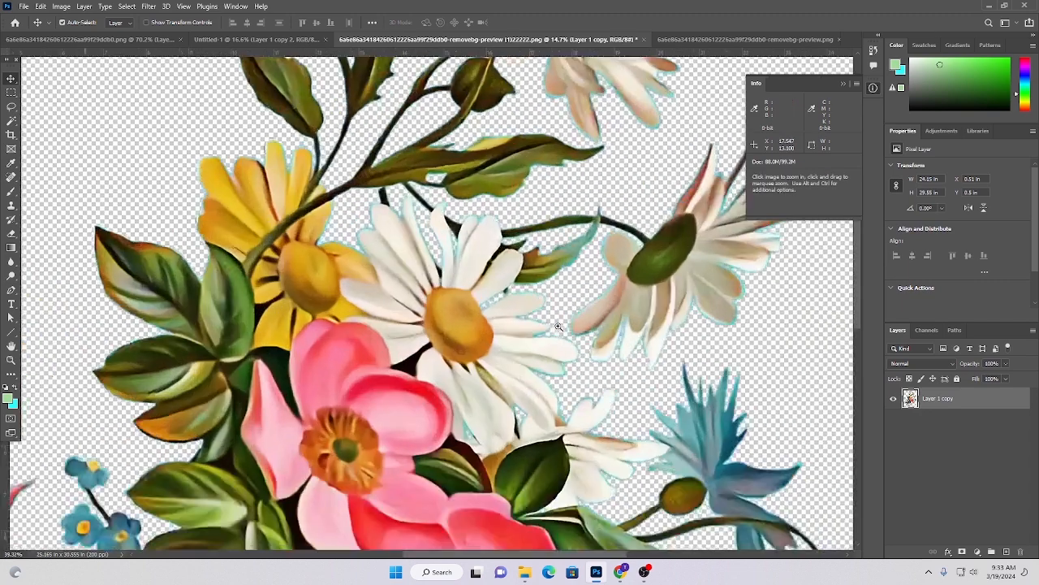
scroll(349, 247, up, 6)
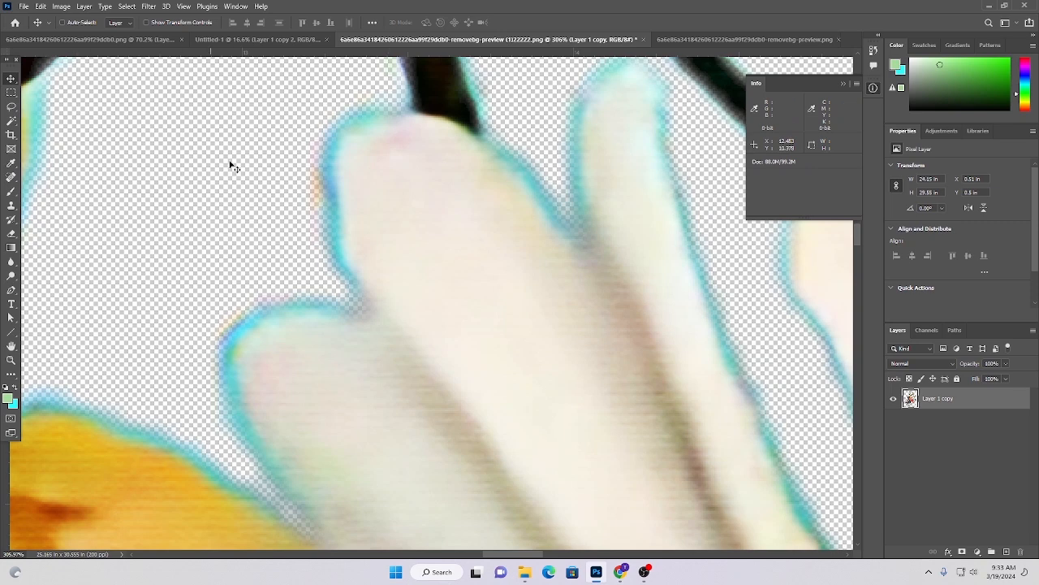
scroll(236, 174, down, 2)
key(ctrl+0)
drag(441, 209, 481, 271)
click(83, 7)
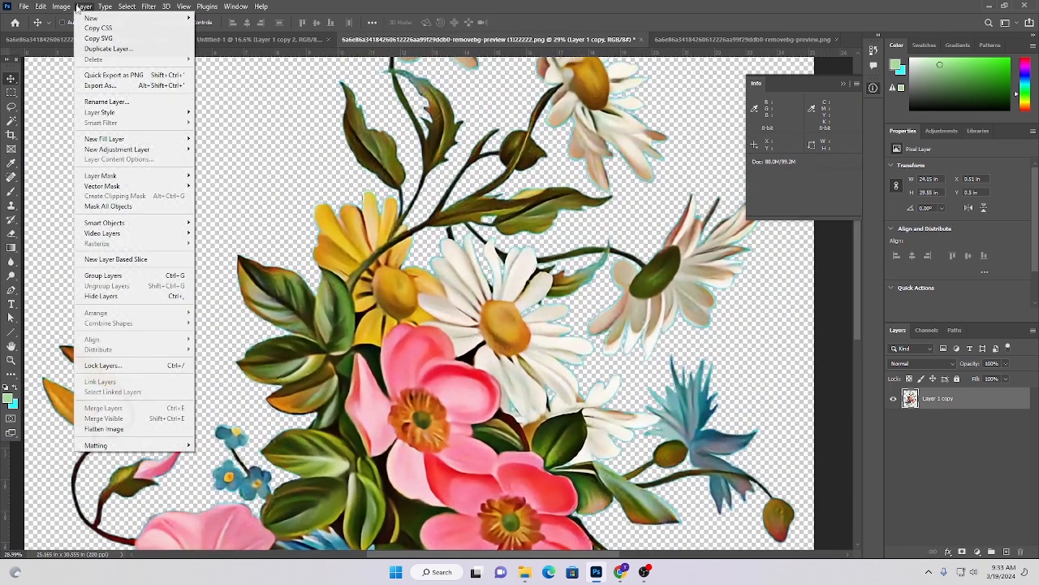
click(244, 452)
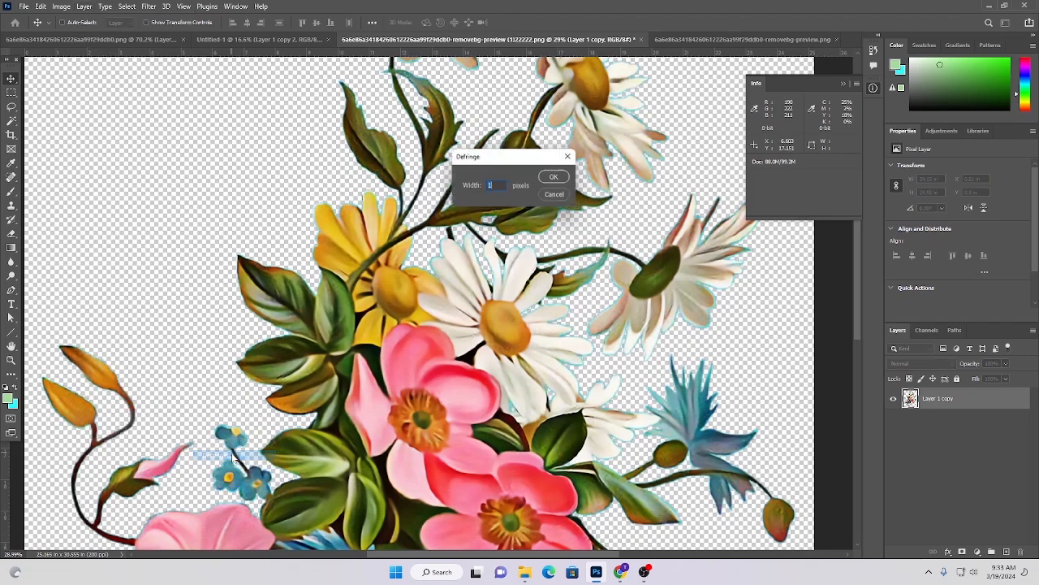
click(555, 177)
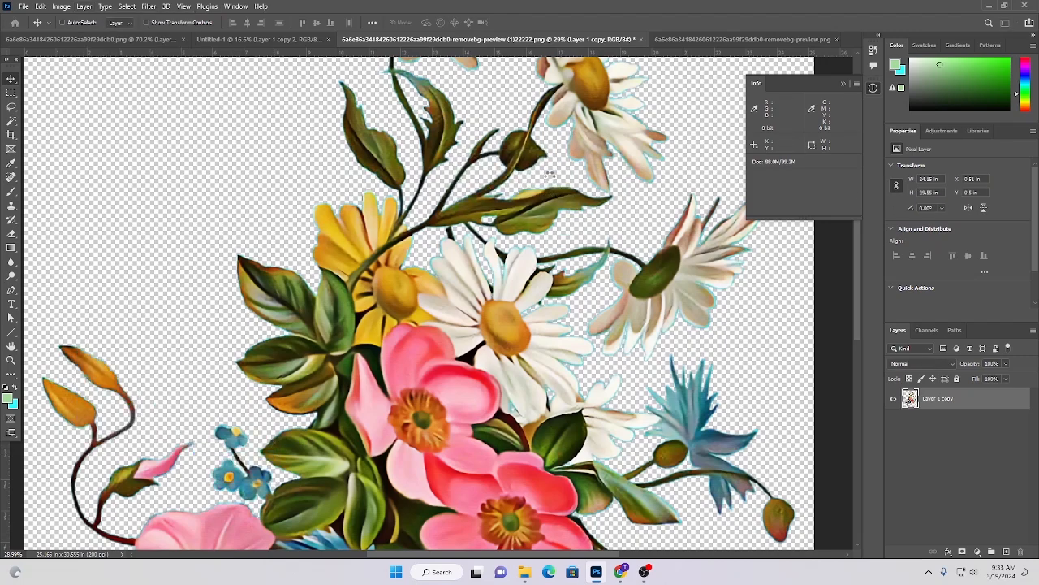
scroll(635, 361, down, 2)
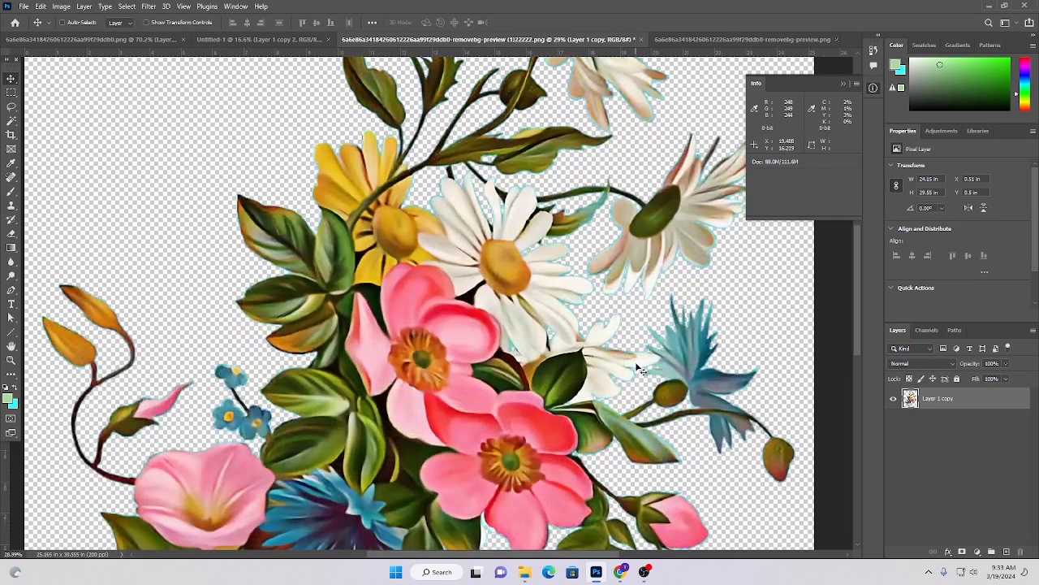
key(ctrl+0)
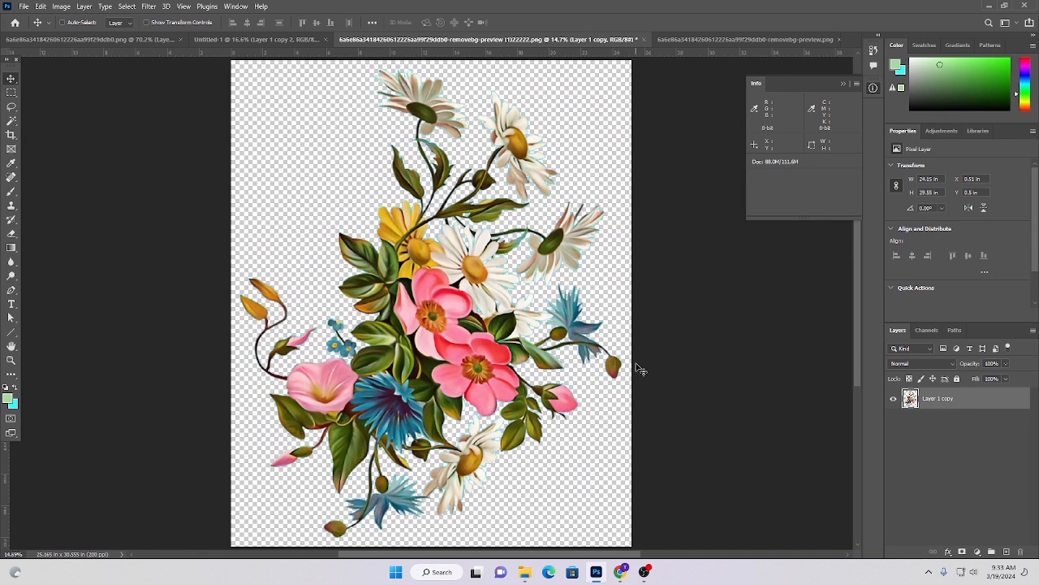